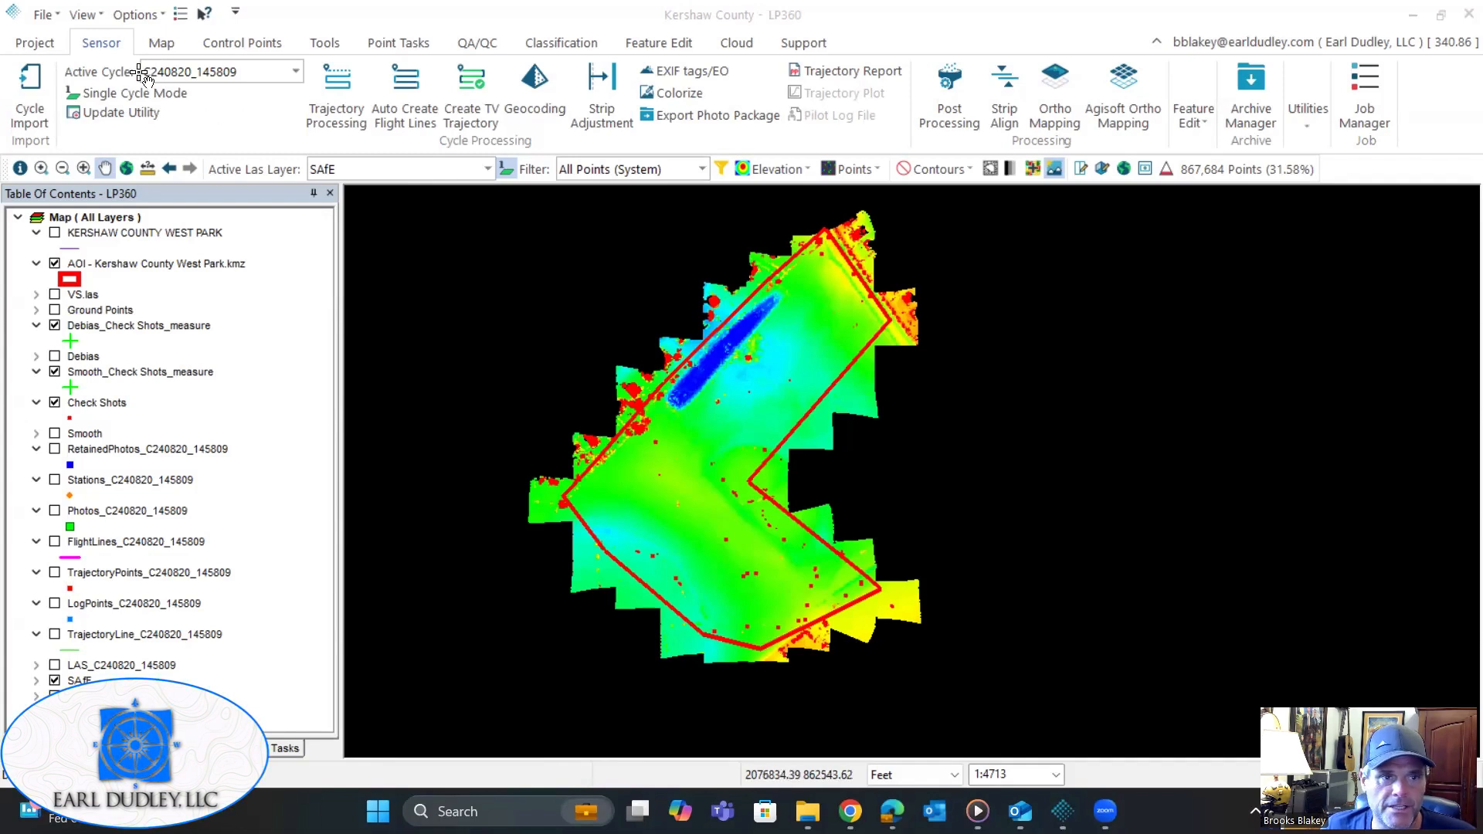
Step: Switch the active LAS layer to Ground Points so only the ground surface is used
{"action": "left_click", "coordinate": [102, 43]}
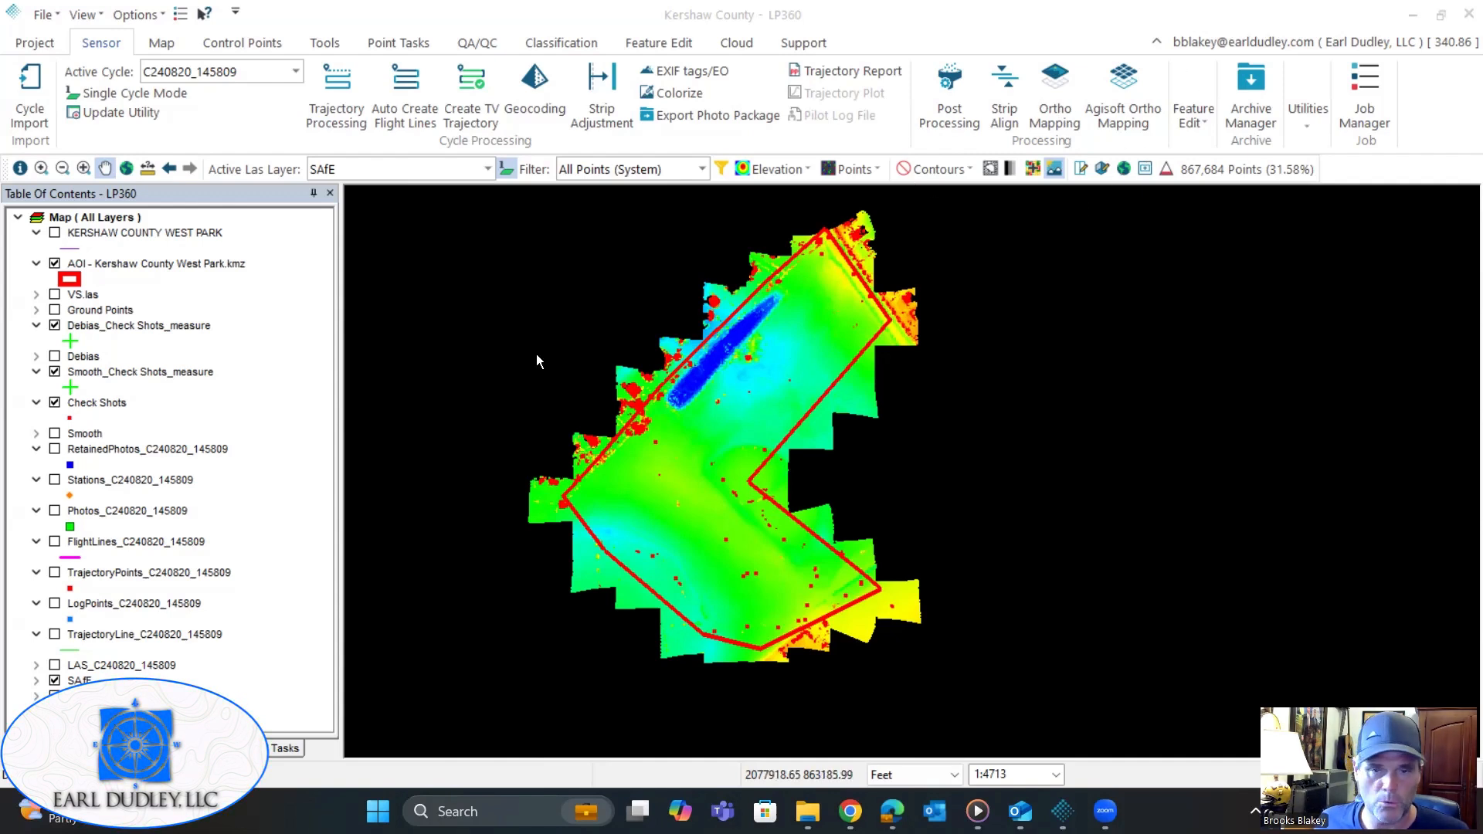
{"action": "left_click", "coordinate": [486, 172]}
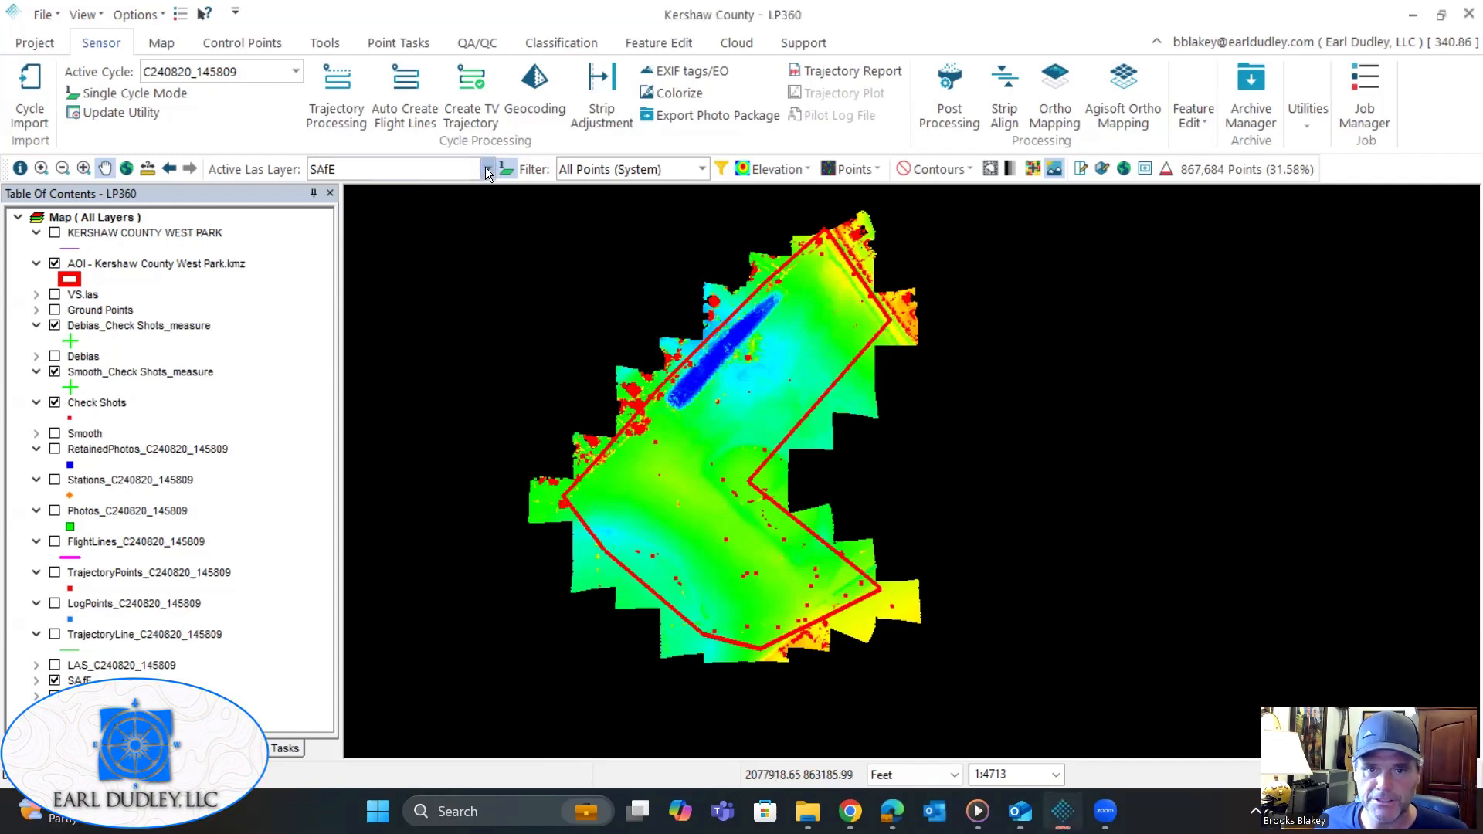
{"action": "left_click", "coordinate": [488, 170]}
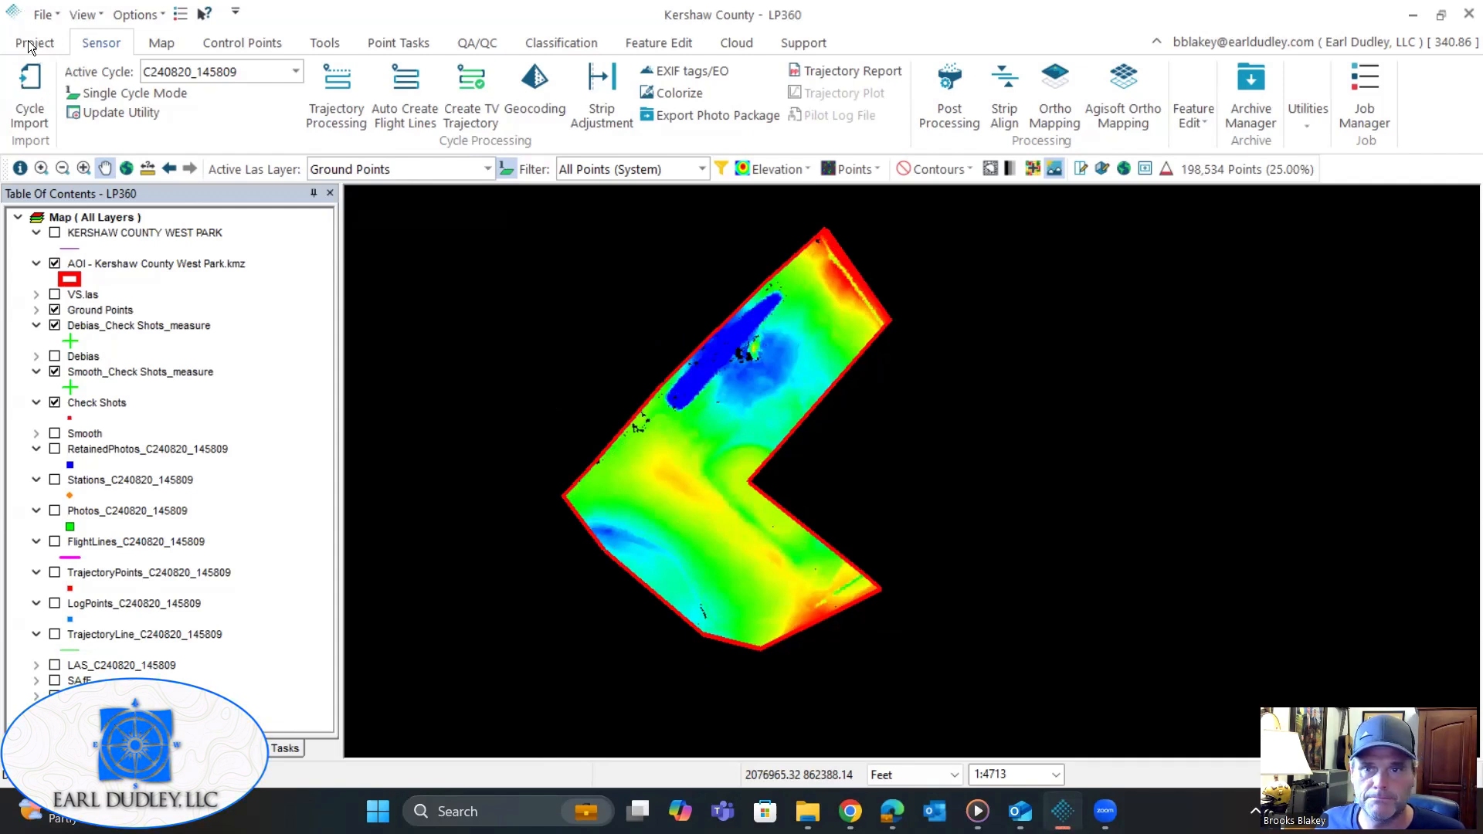
Step: Start a surface export of the ground points using Triangulation (TIN), a 0.25 cell edge length, the Elevation attribute and GeoTIFF format
{"action": "scroll", "coordinate": [882, 83], "scroll_direction": "up", "scroll_amount": 1}
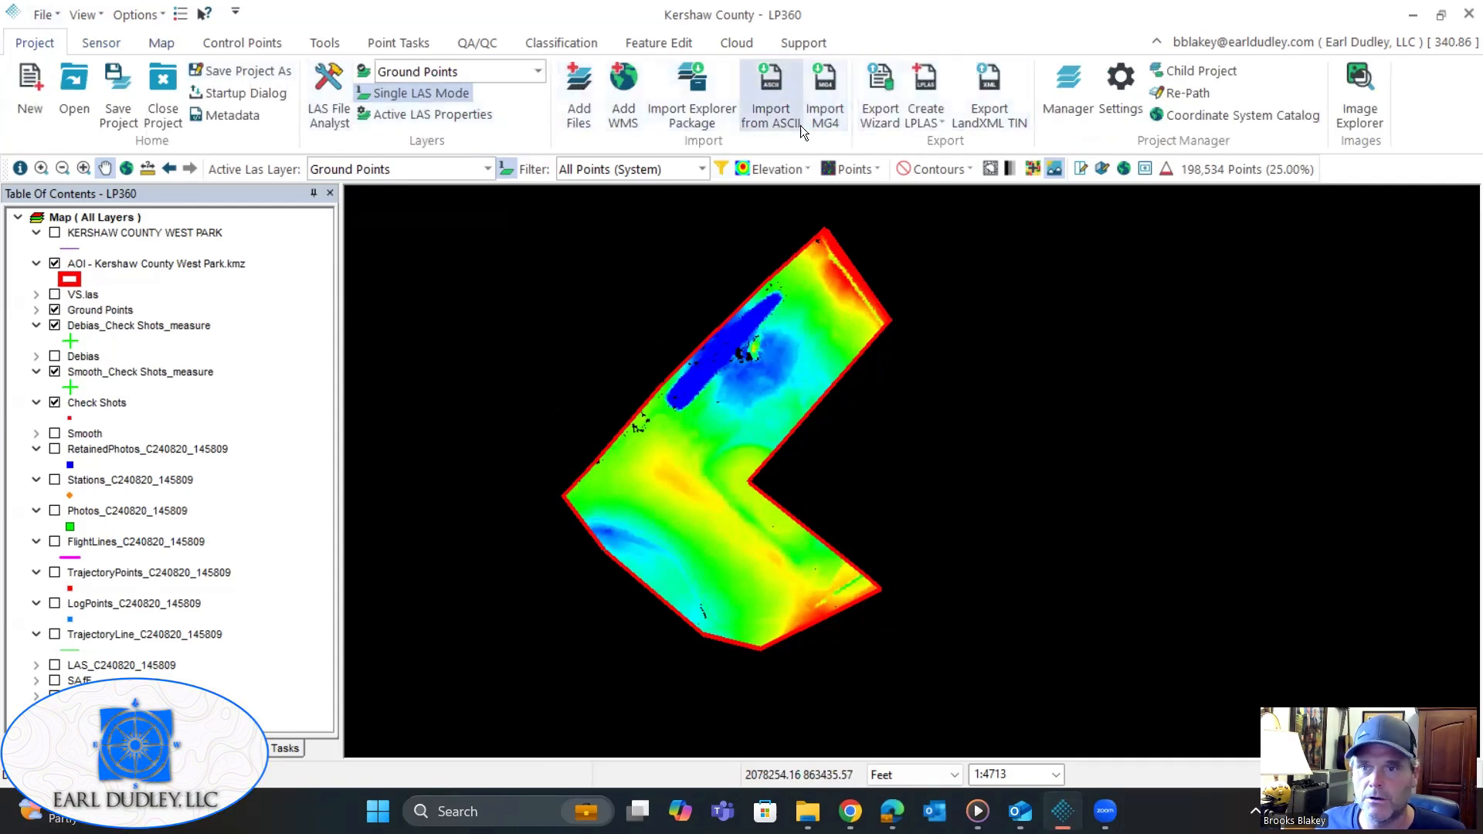
{"action": "left_click", "coordinate": [887, 78]}
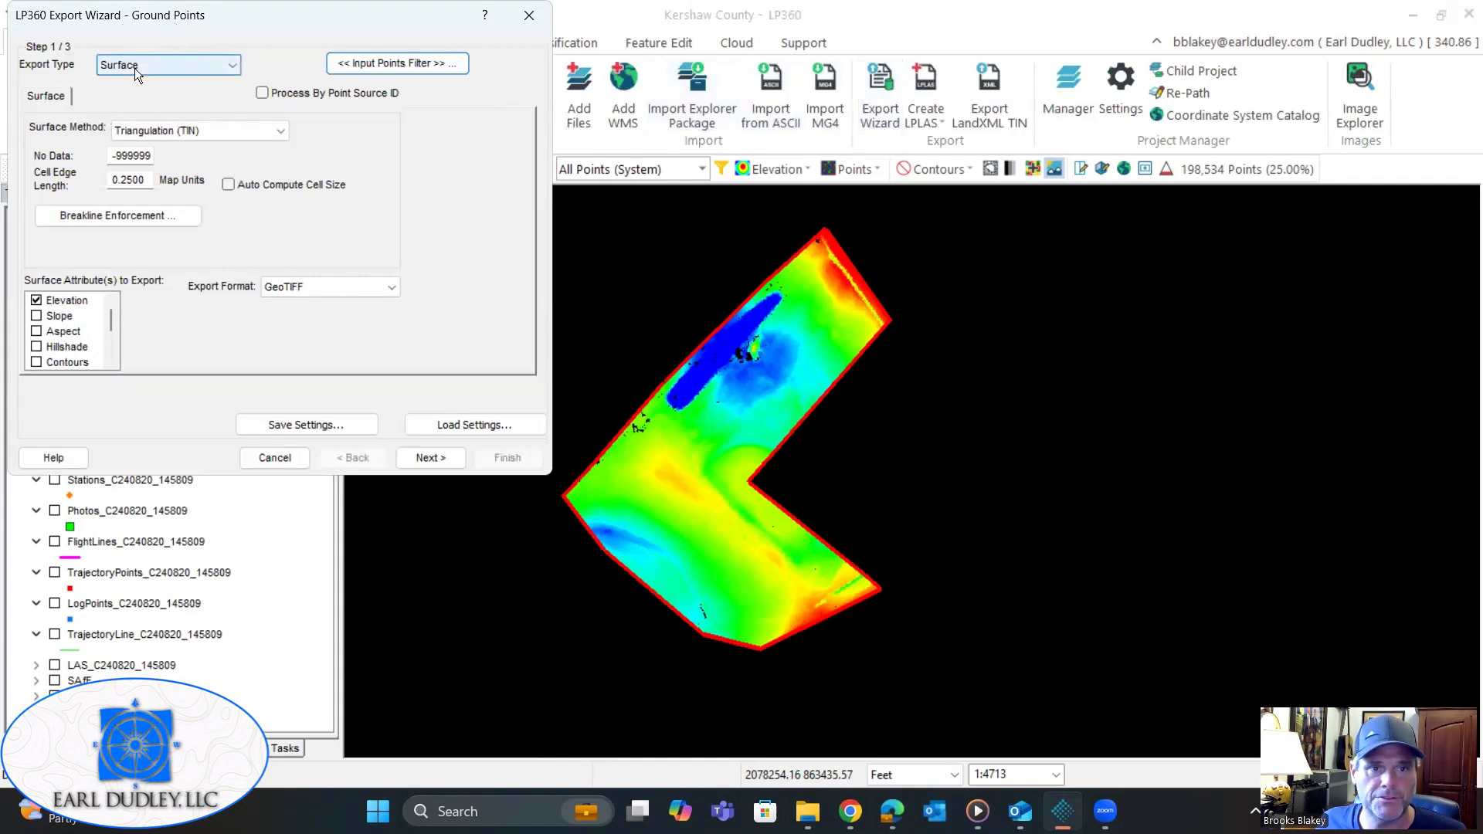
{"action": "left_click", "coordinate": [411, 64]}
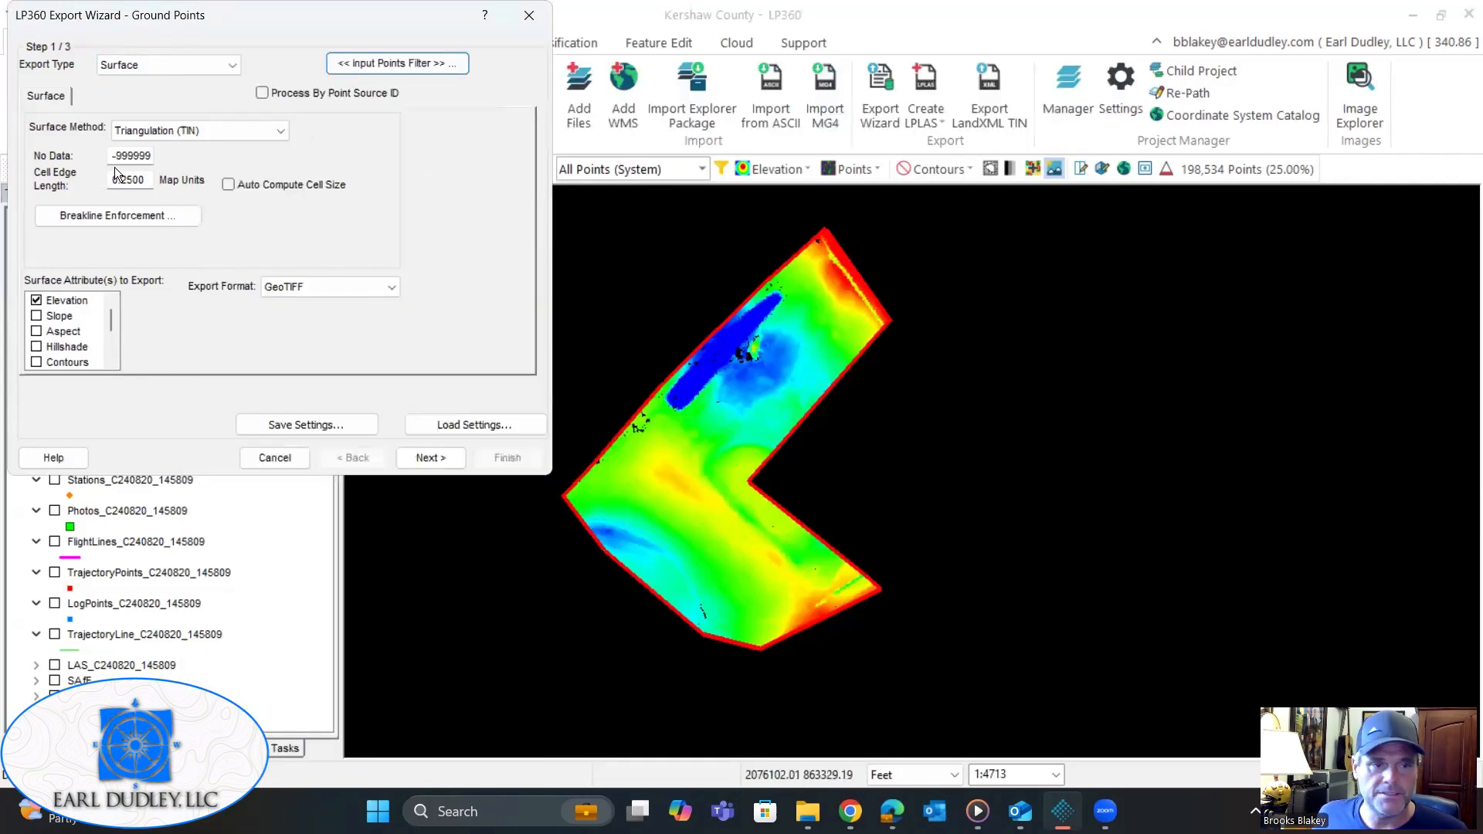
{"action": "left_click_drag", "start_coordinate": [146, 182], "coordinate": [88, 176]}
{"action": "left_click", "coordinate": [148, 176]}
{"action": "double_click", "coordinate": [149, 176]}
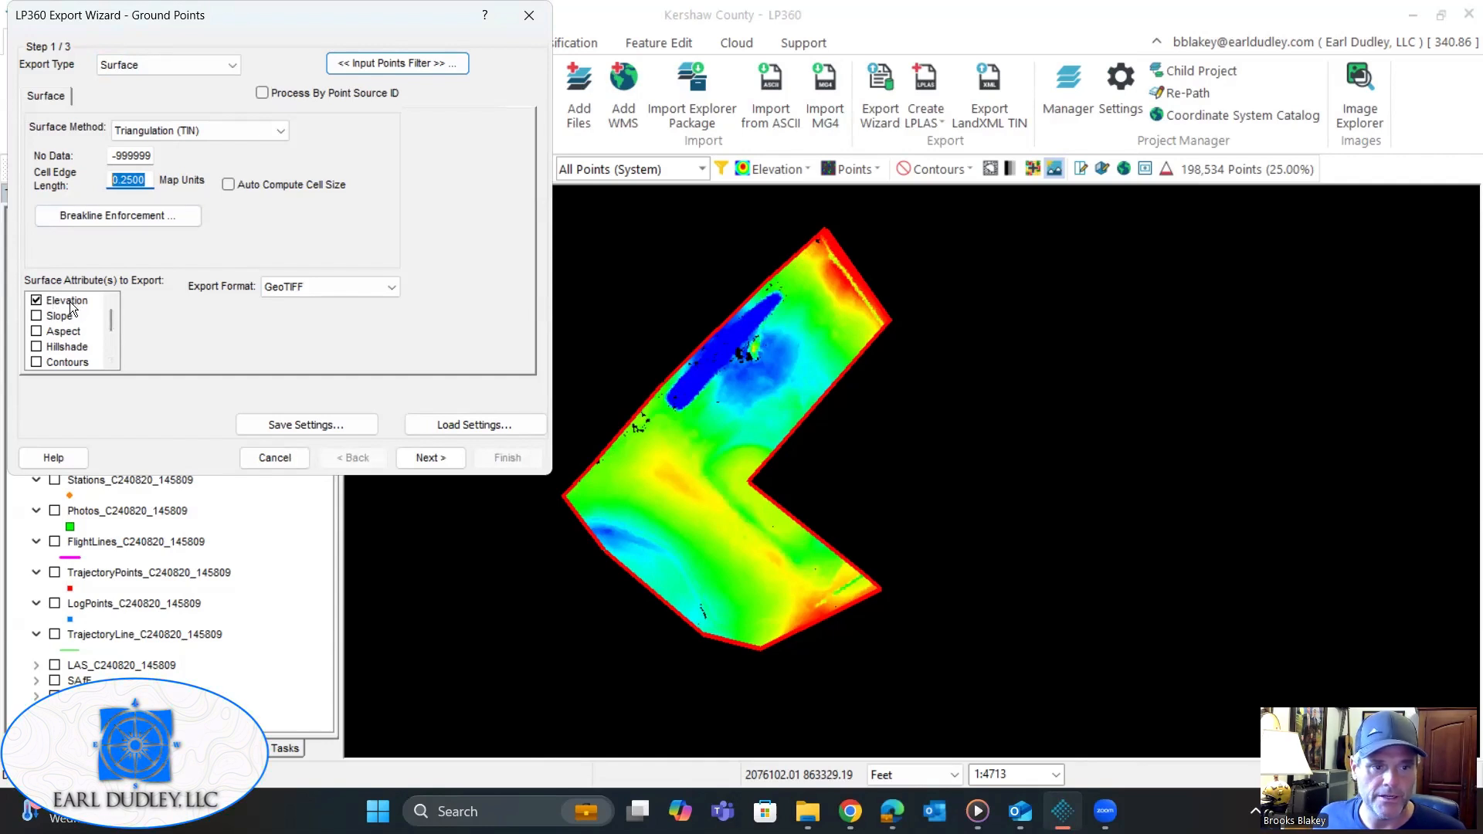
{"action": "left_click", "coordinate": [307, 287]}
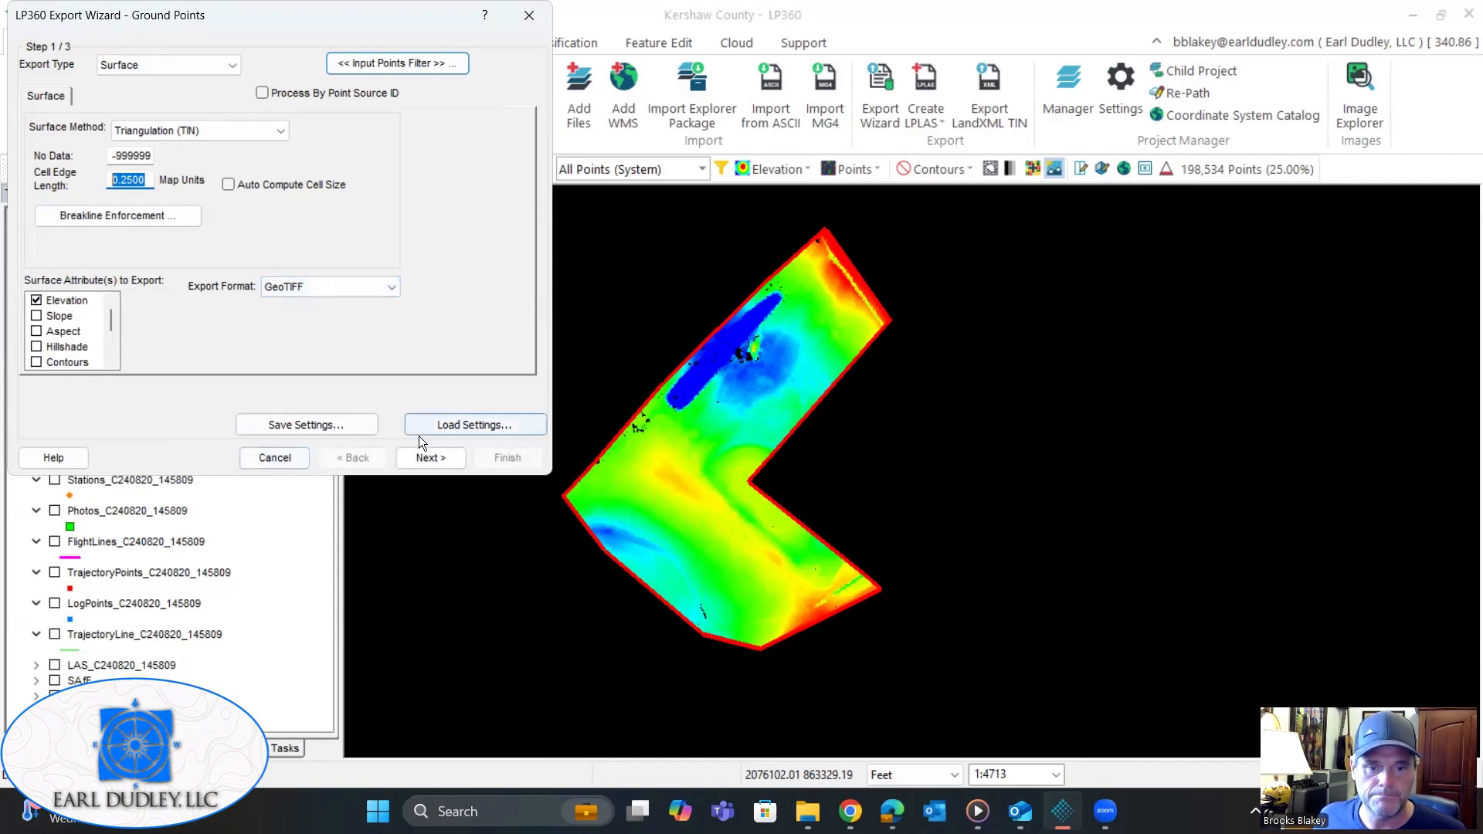
{"action": "left_click", "coordinate": [426, 458]}
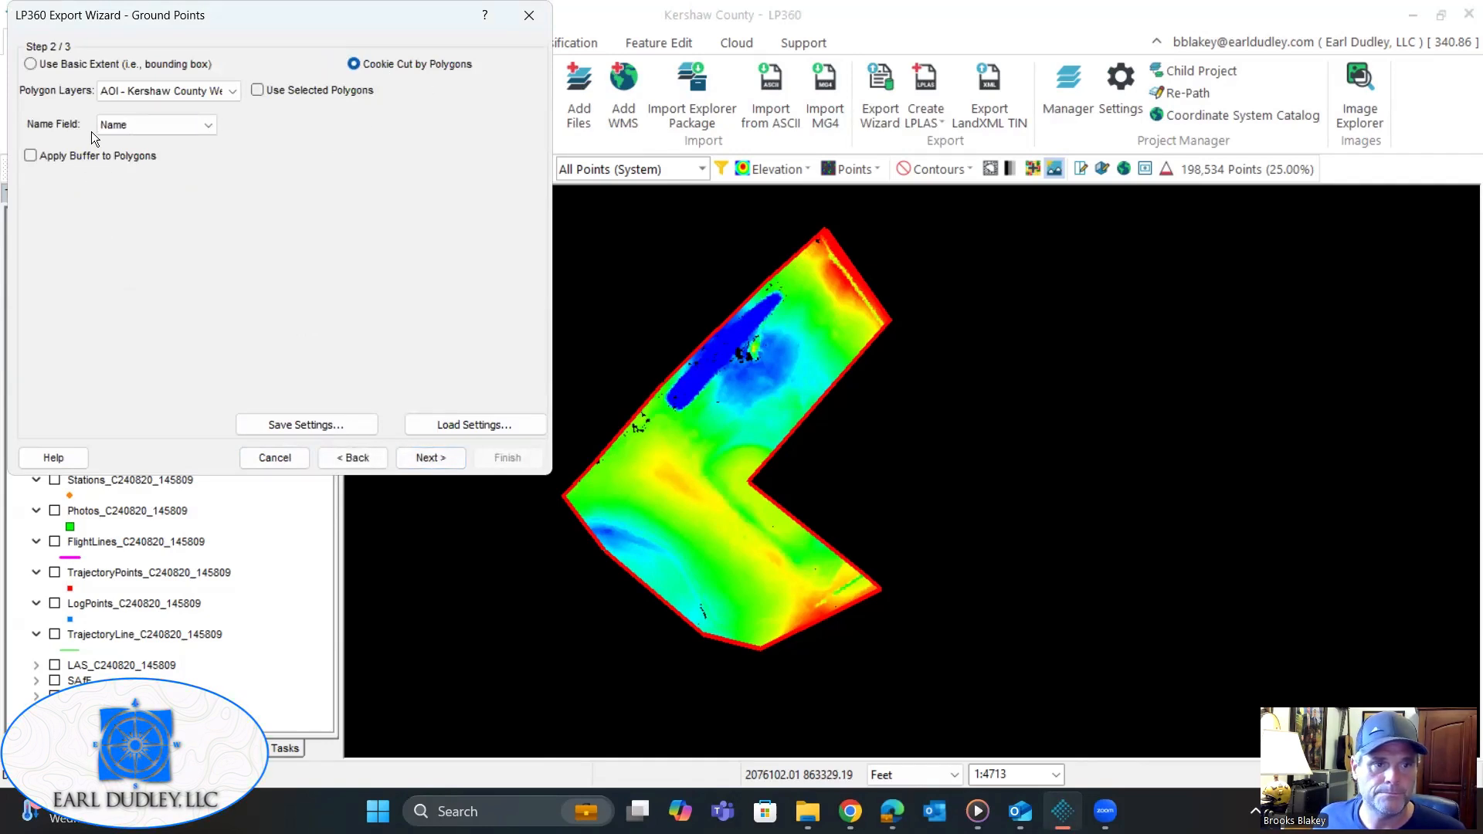
Step: Cookie-cut the export by the AOI - Kershaw County West Park polygon layer, with Name as the name field
{"action": "left_click", "coordinate": [123, 91]}
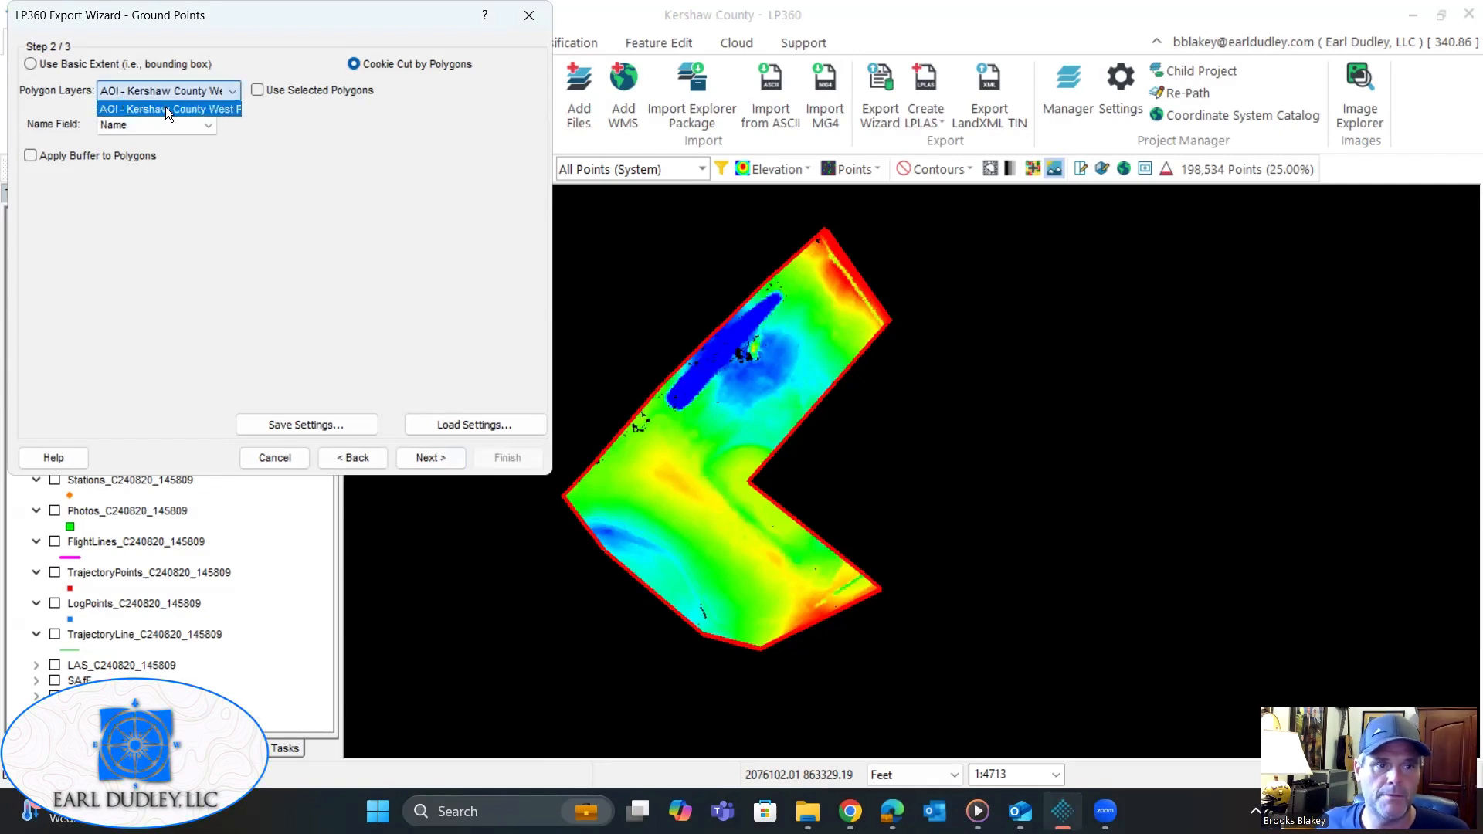
{"action": "left_click", "coordinate": [166, 108]}
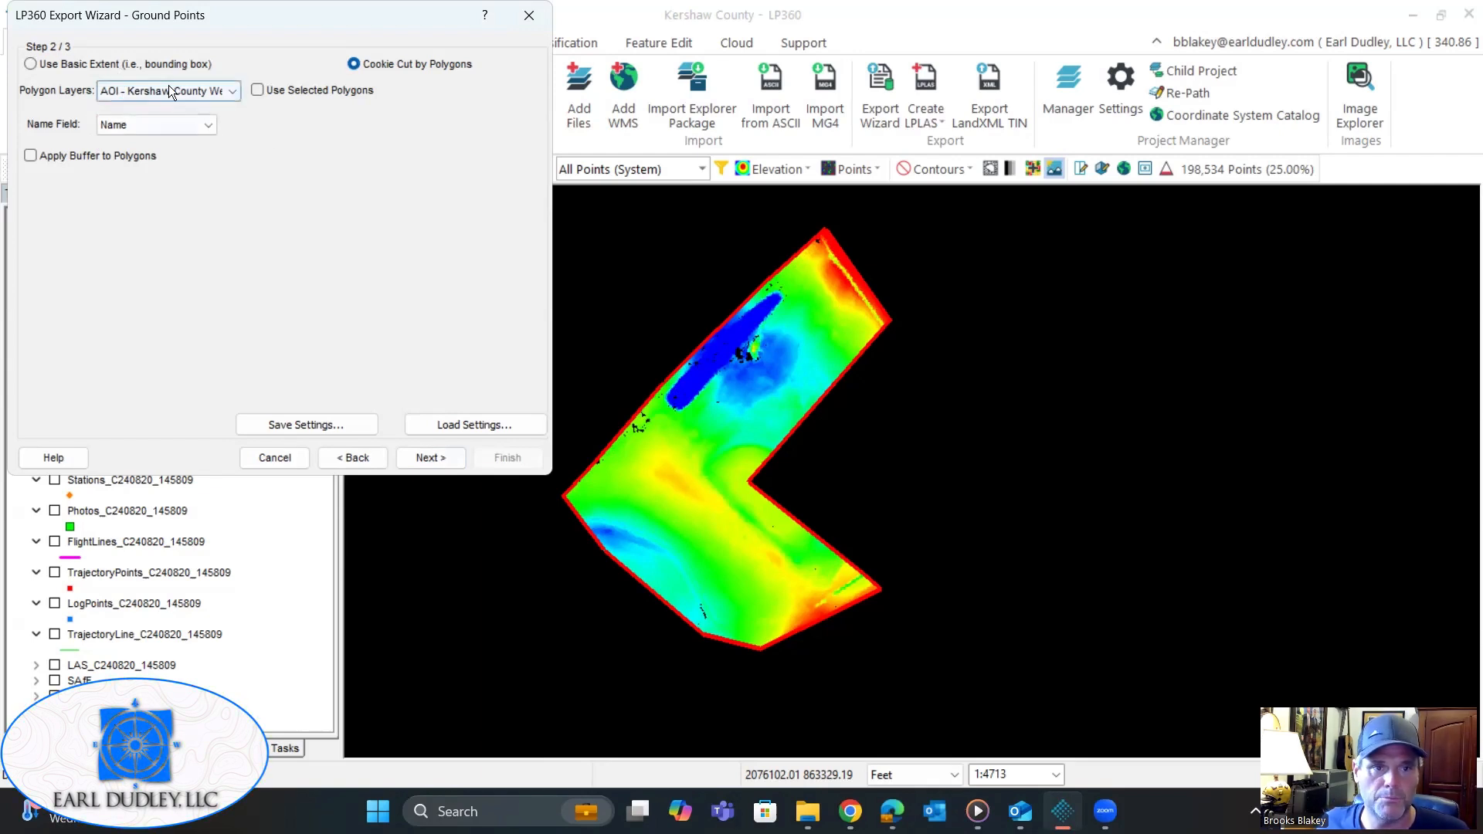
{"action": "left_click", "coordinate": [147, 125]}
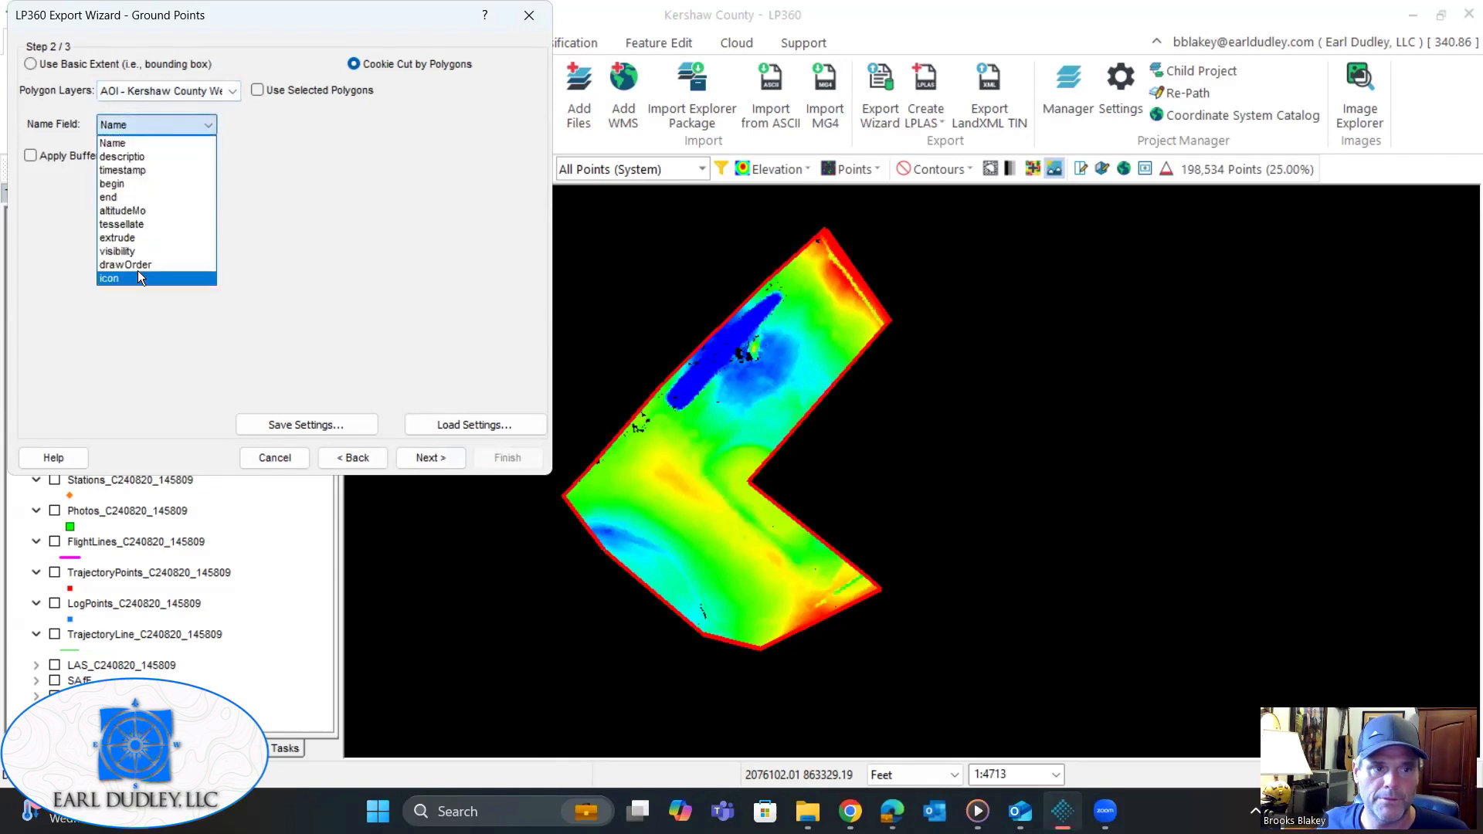
{"action": "left_click", "coordinate": [137, 145]}
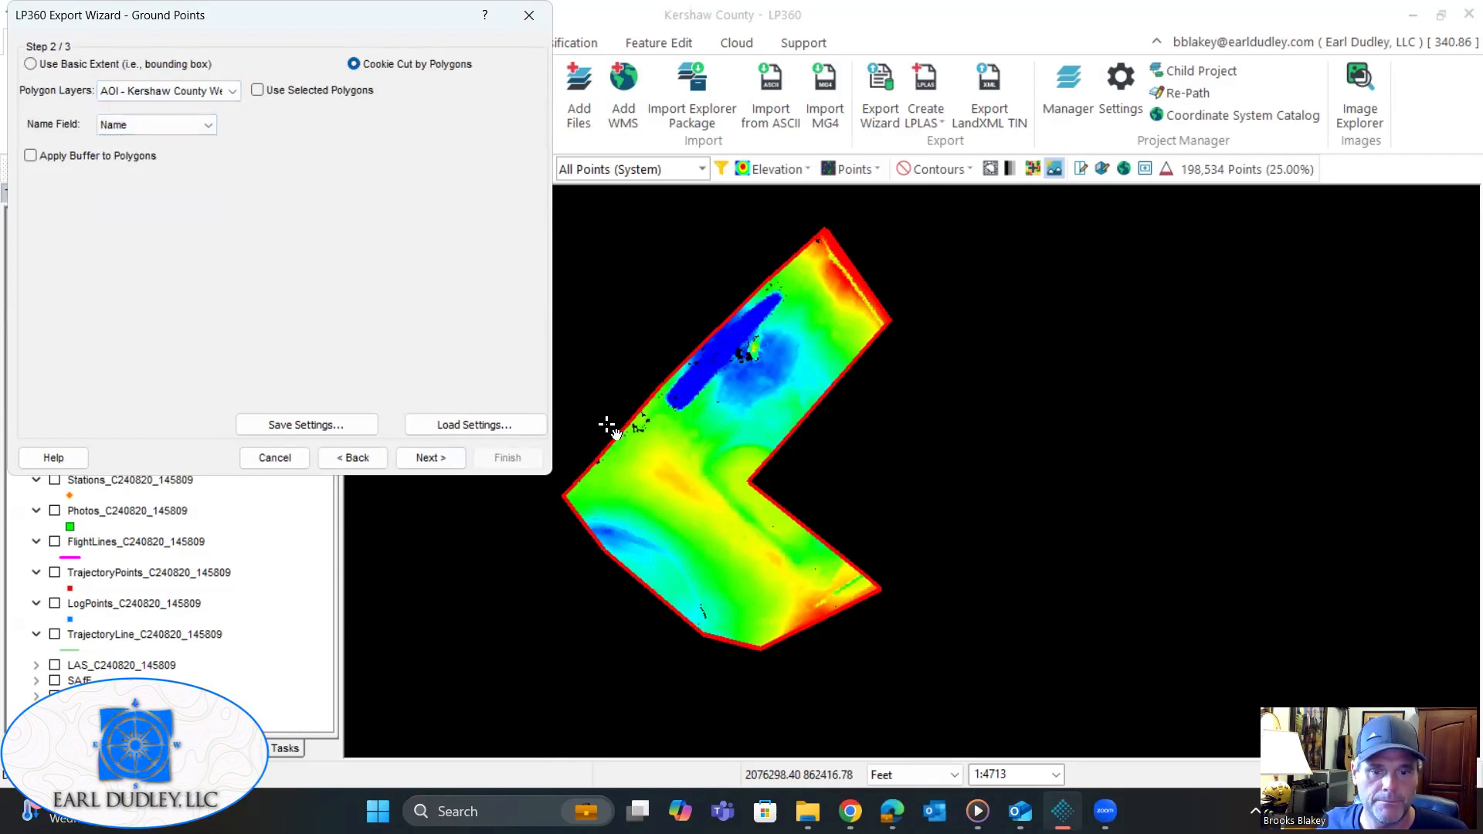
{"action": "left_click", "coordinate": [421, 453]}
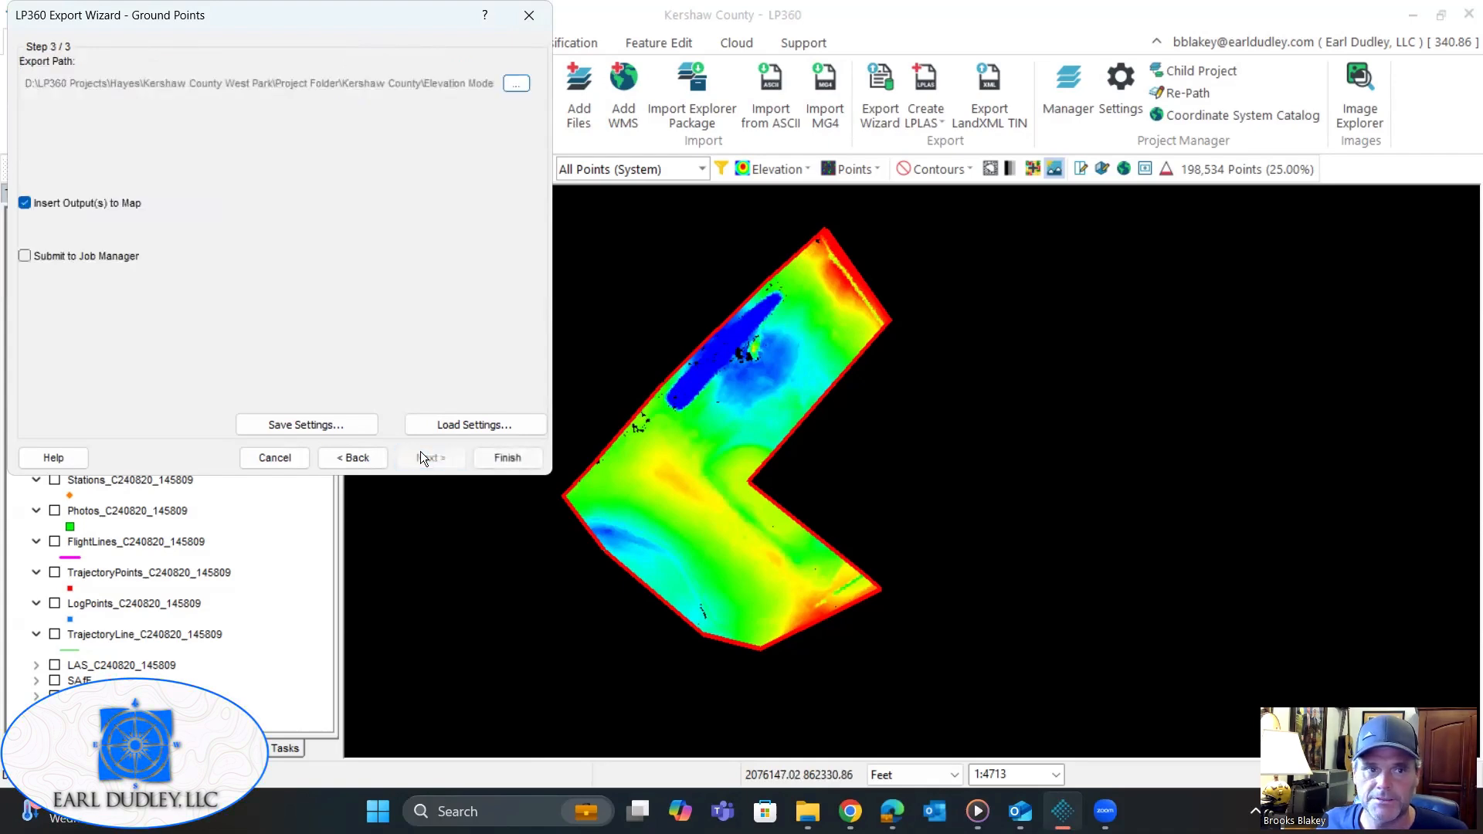
Step: Choose the project's Elevation Model folder as the export path and run the export with its output inserted into the map
{"action": "left_click", "coordinate": [523, 87]}
{"action": "scroll", "coordinate": [356, 371], "scroll_direction": "down", "scroll_amount": 4}
{"action": "scroll", "coordinate": [262, 333], "scroll_direction": "down", "scroll_amount": 9}
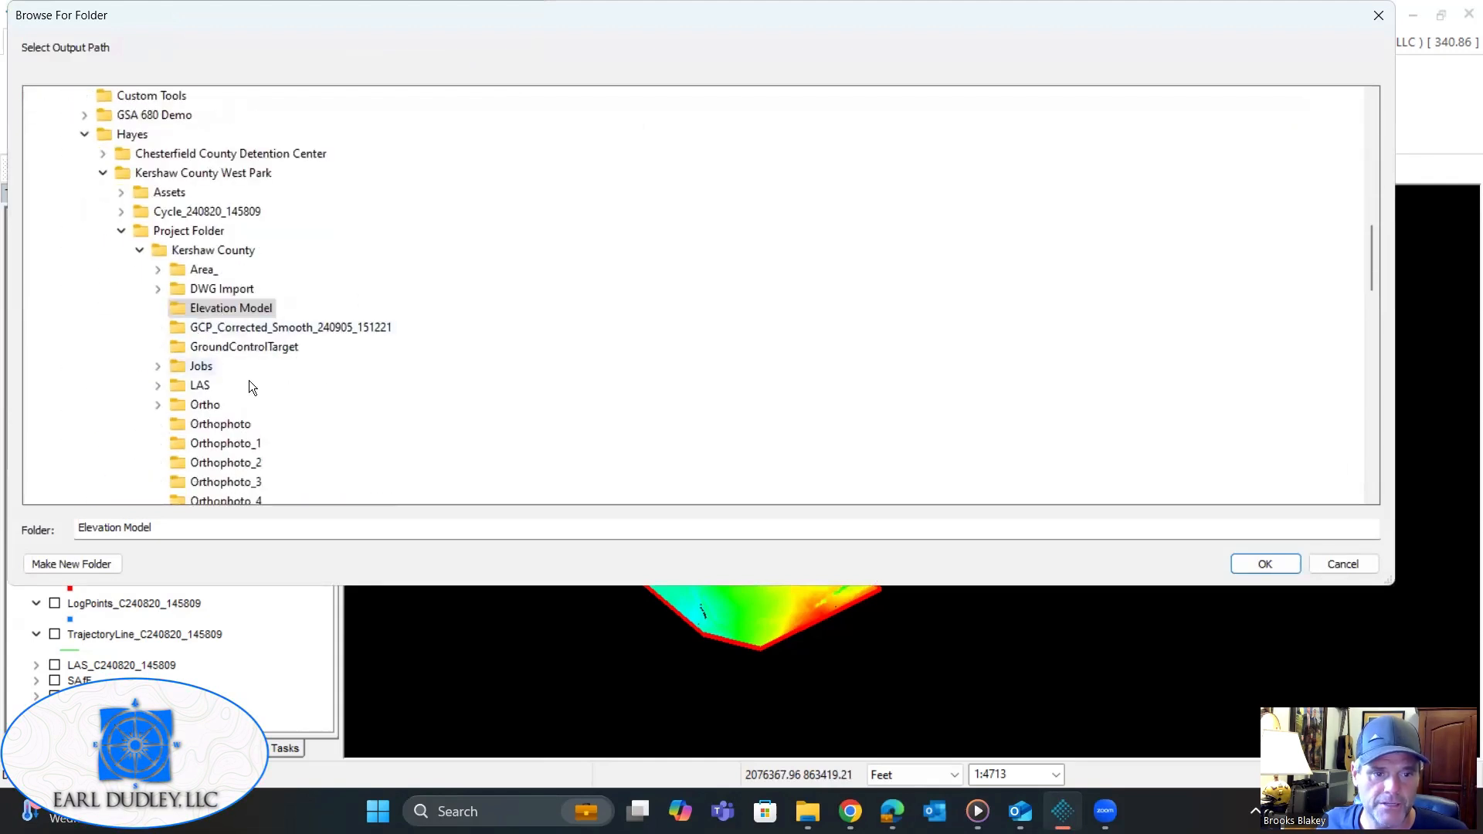
{"action": "right_click", "coordinate": [242, 312]}
{"action": "left_click", "coordinate": [753, 557]}
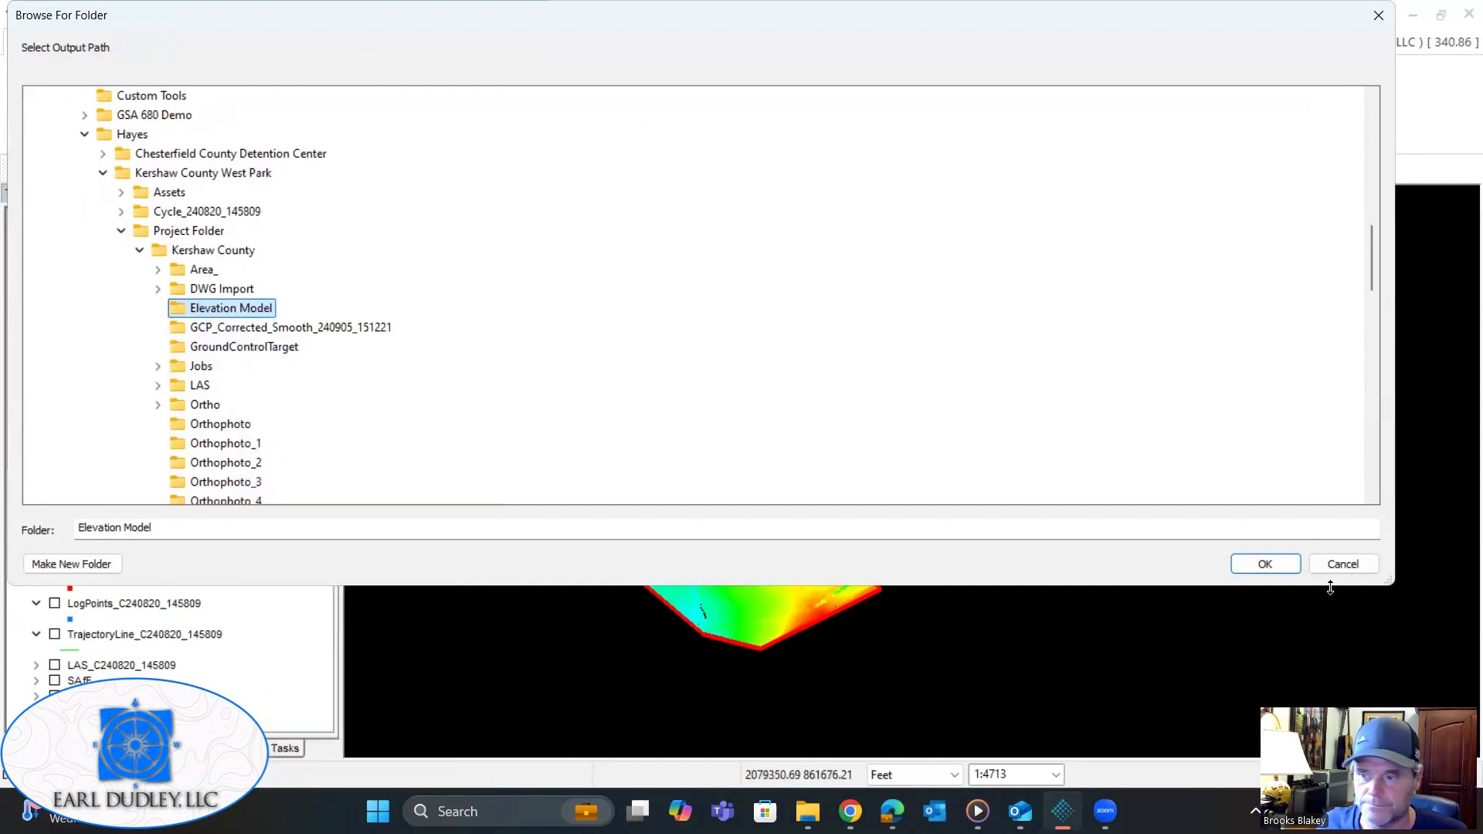
{"action": "left_click", "coordinate": [1284, 570]}
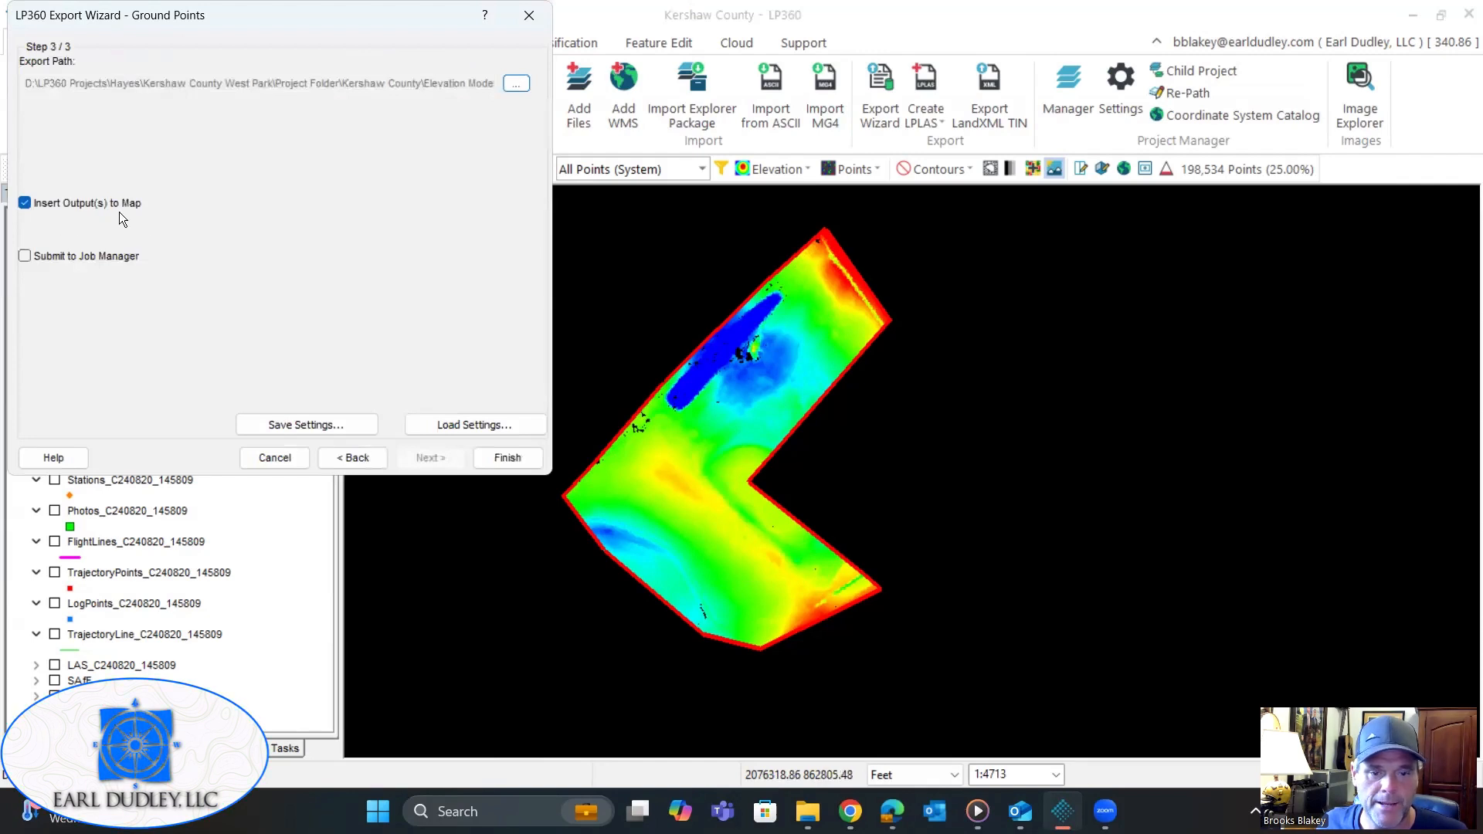
{"action": "left_click", "coordinate": [508, 459]}
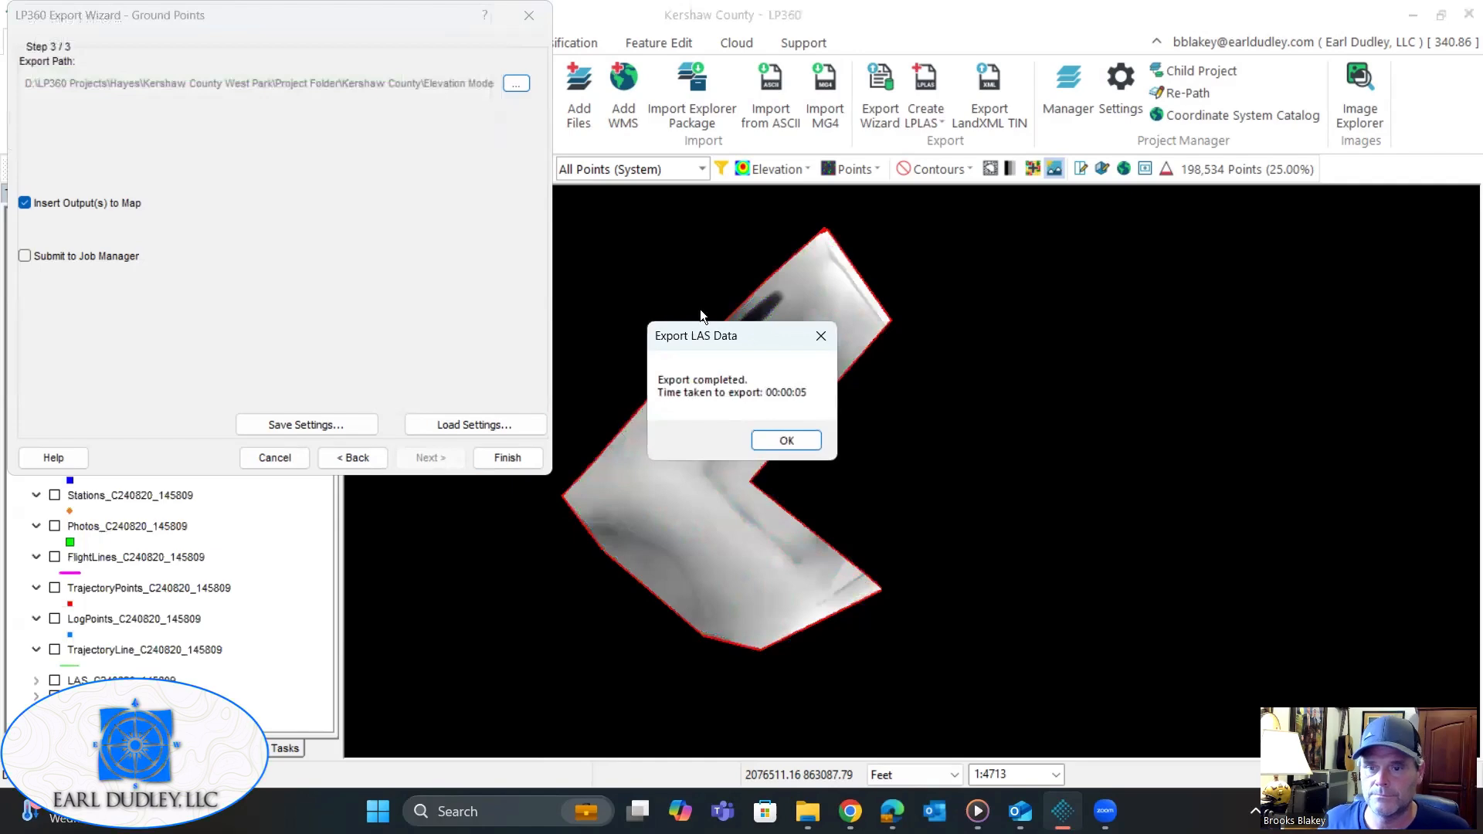
{"action": "left_click", "coordinate": [776, 438]}
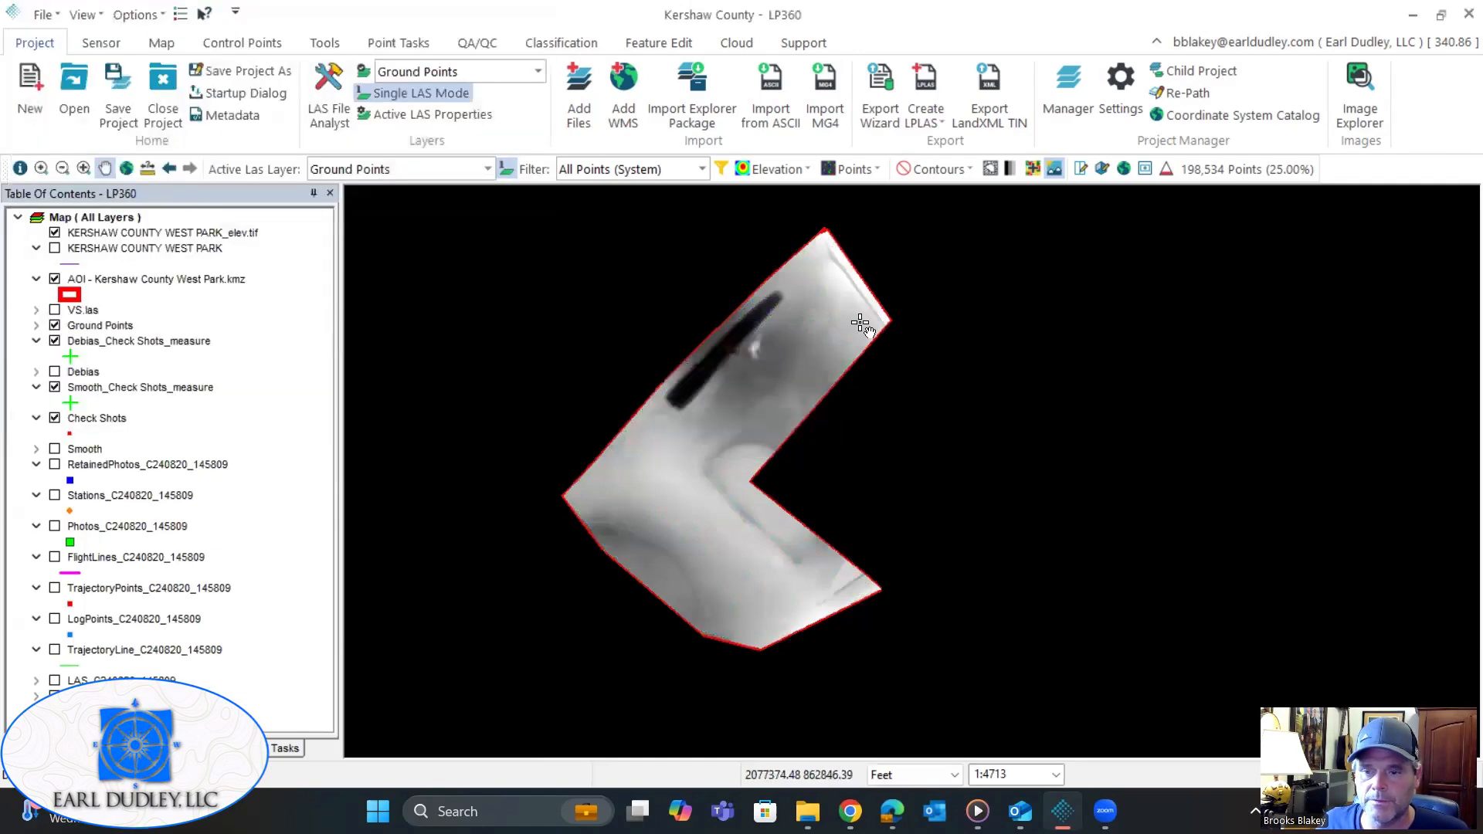
Step: Open Agisoft Ortho Mapping and select RetainedPhotos_C240820_145809 as the input photo layer
{"action": "scroll", "coordinate": [757, 395], "scroll_direction": "up", "scroll_amount": 2}
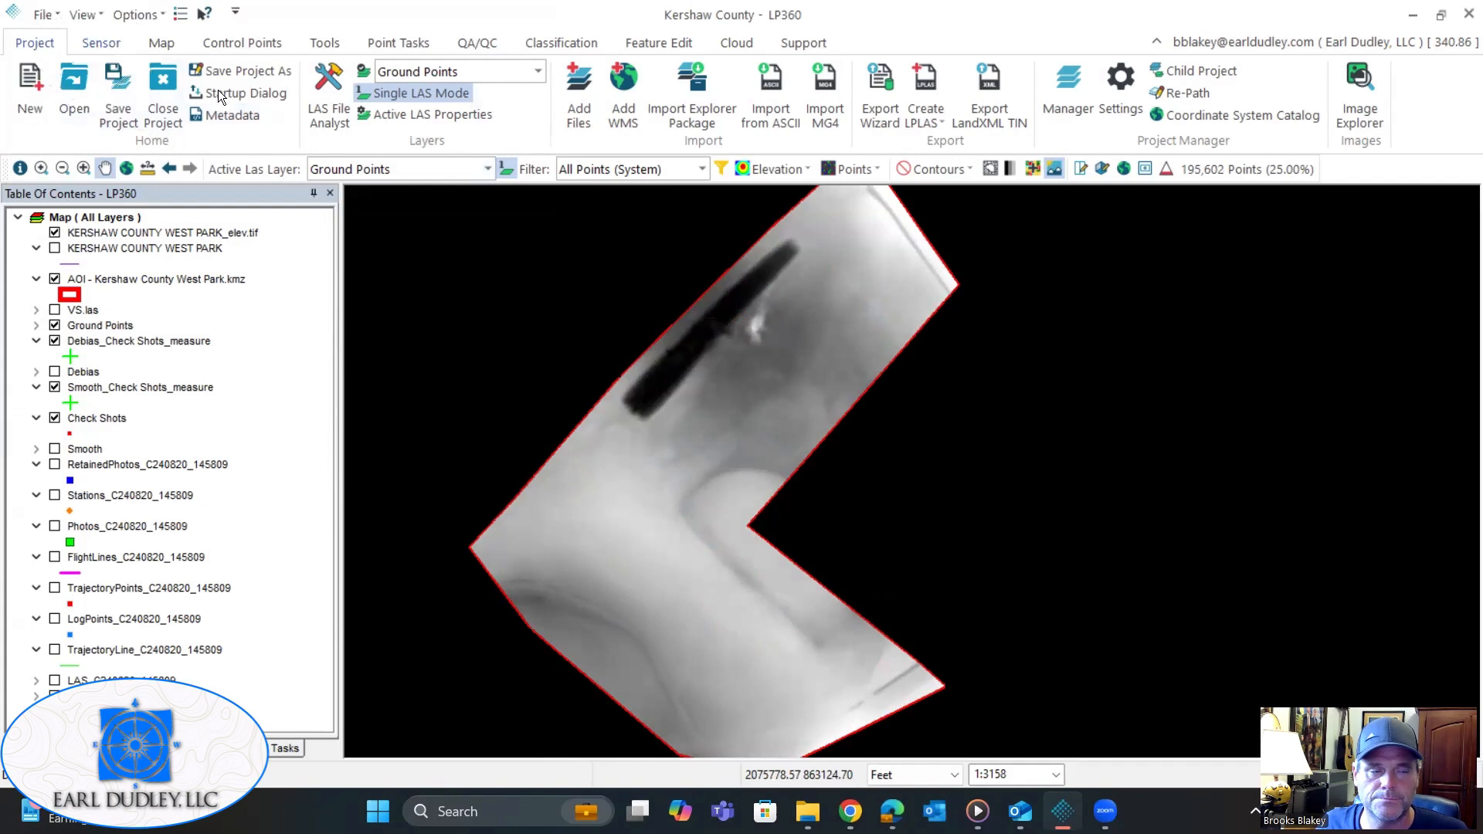
{"action": "left_click", "coordinate": [101, 44]}
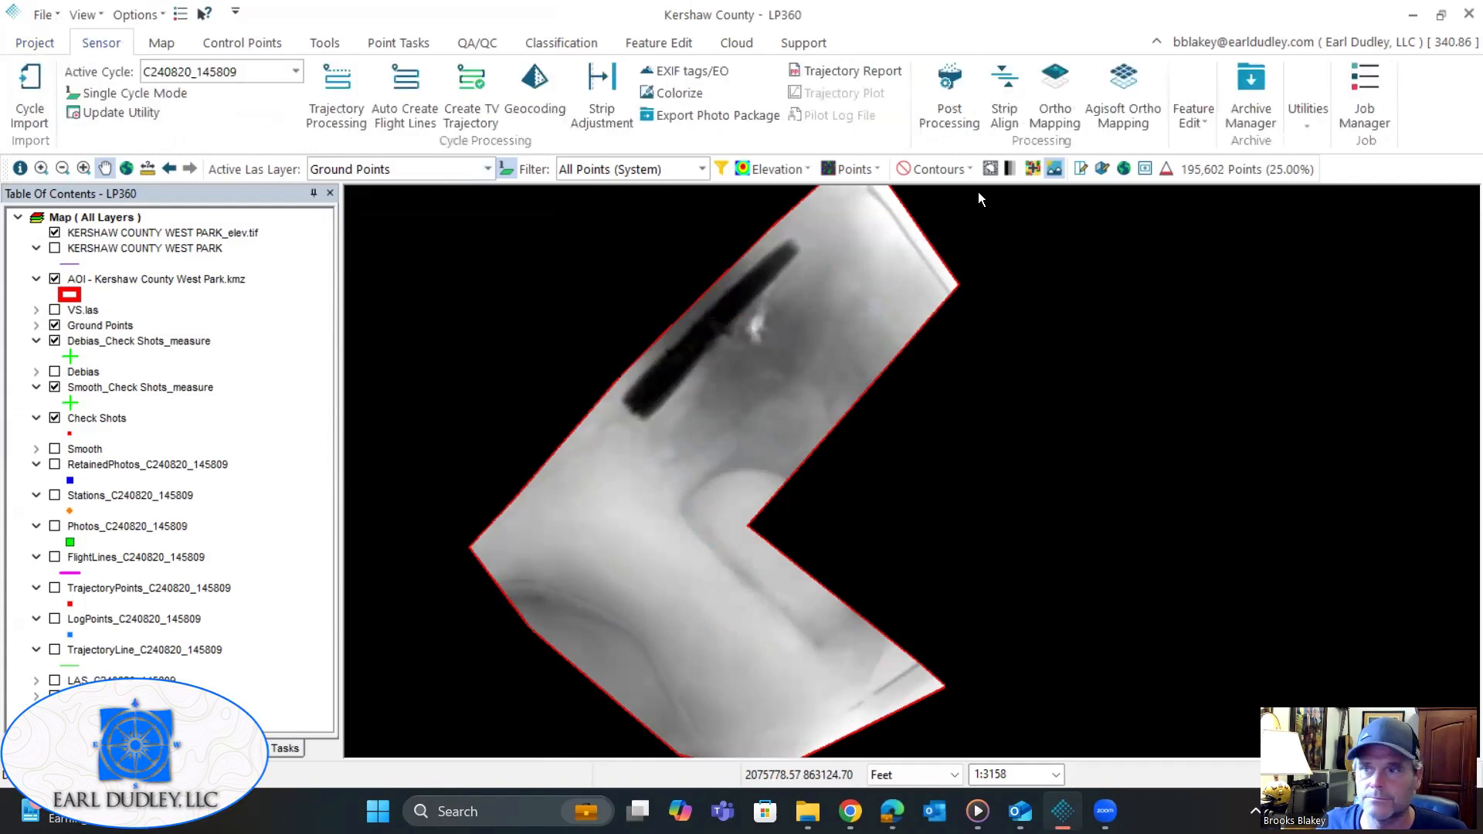
{"action": "left_click", "coordinate": [1126, 90]}
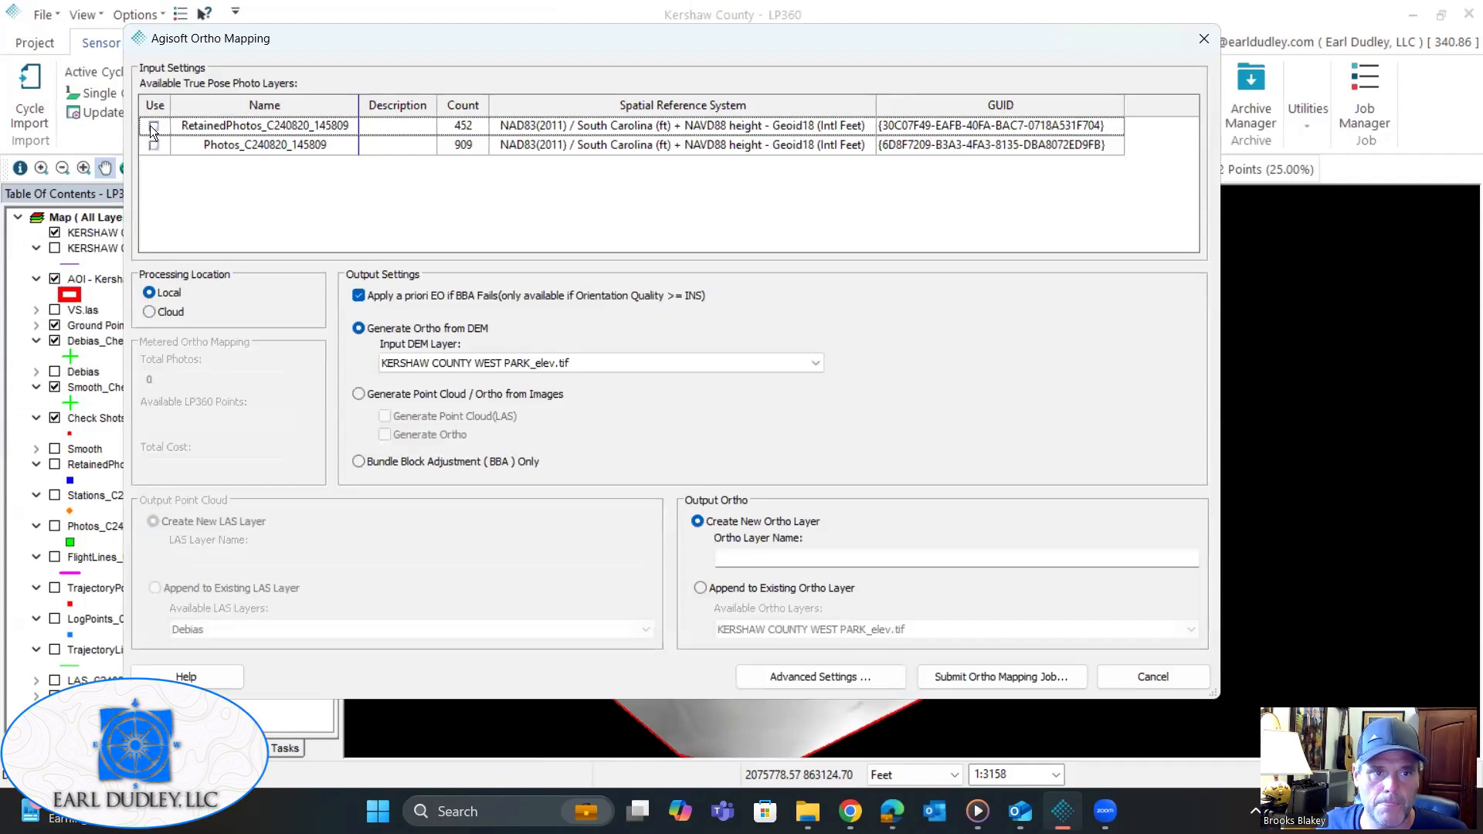
{"action": "left_click", "coordinate": [152, 126]}
{"action": "left_click", "coordinate": [153, 126]}
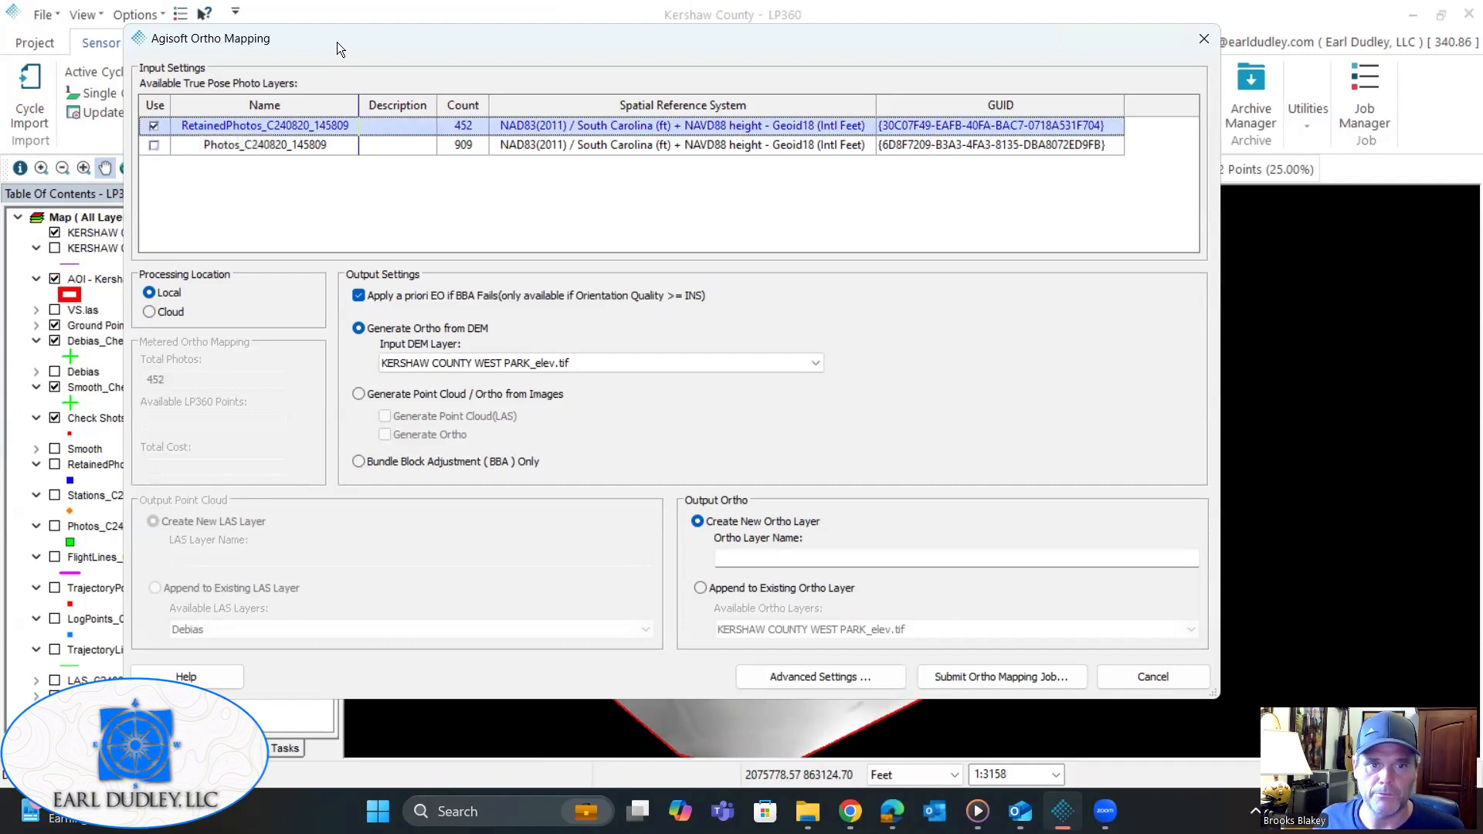
Step: Name the new ortho layer OrthoPhoto and submit the local ortho mapping job based on the KERSHAW COUNTY WEST PARK_elev.tif DEM
{"action": "left_click_drag", "start_coordinate": [336, 42], "coordinate": [484, 231]}
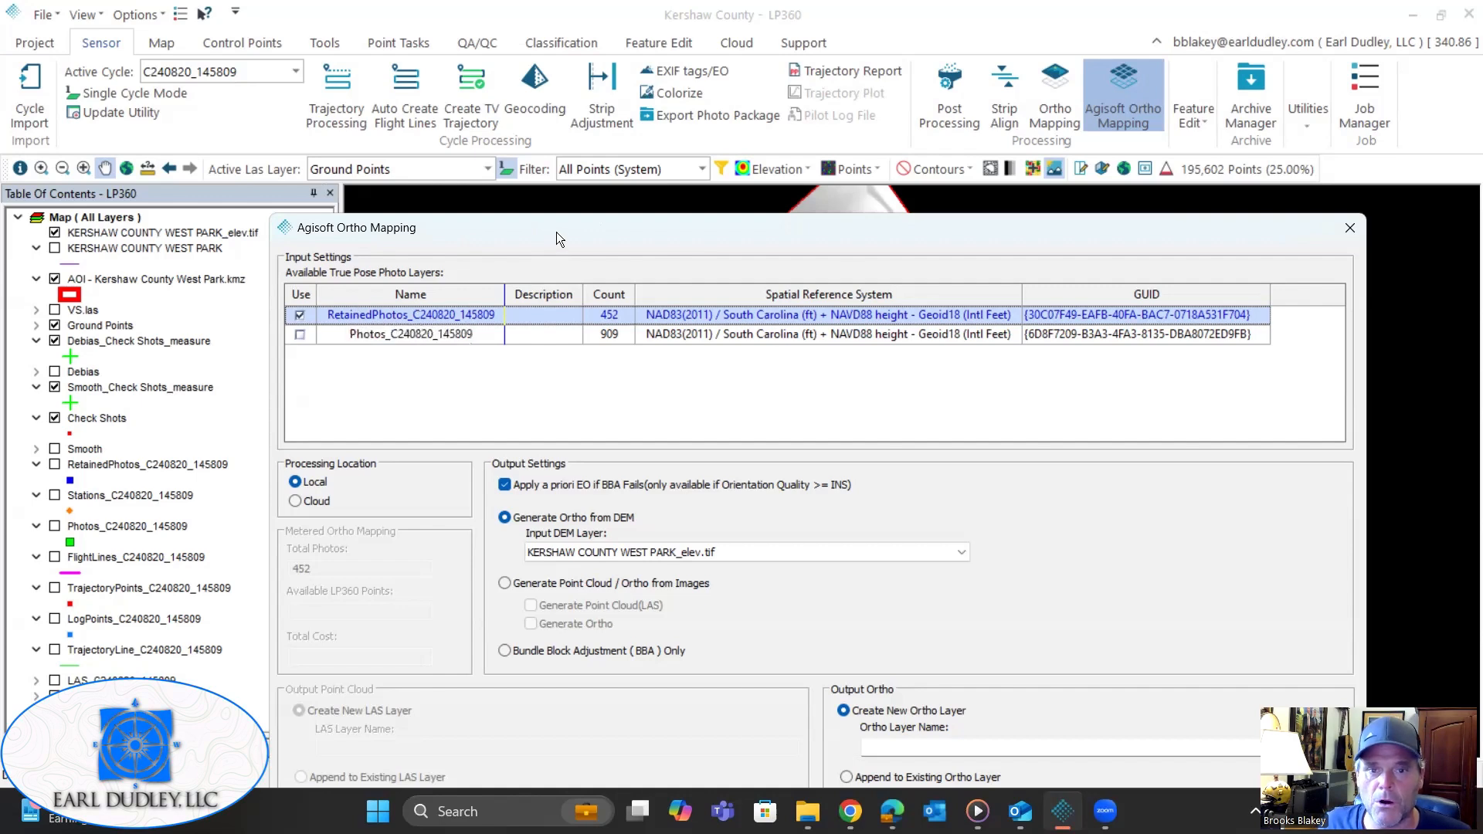
{"action": "left_click_drag", "start_coordinate": [556, 232], "coordinate": [518, 173]}
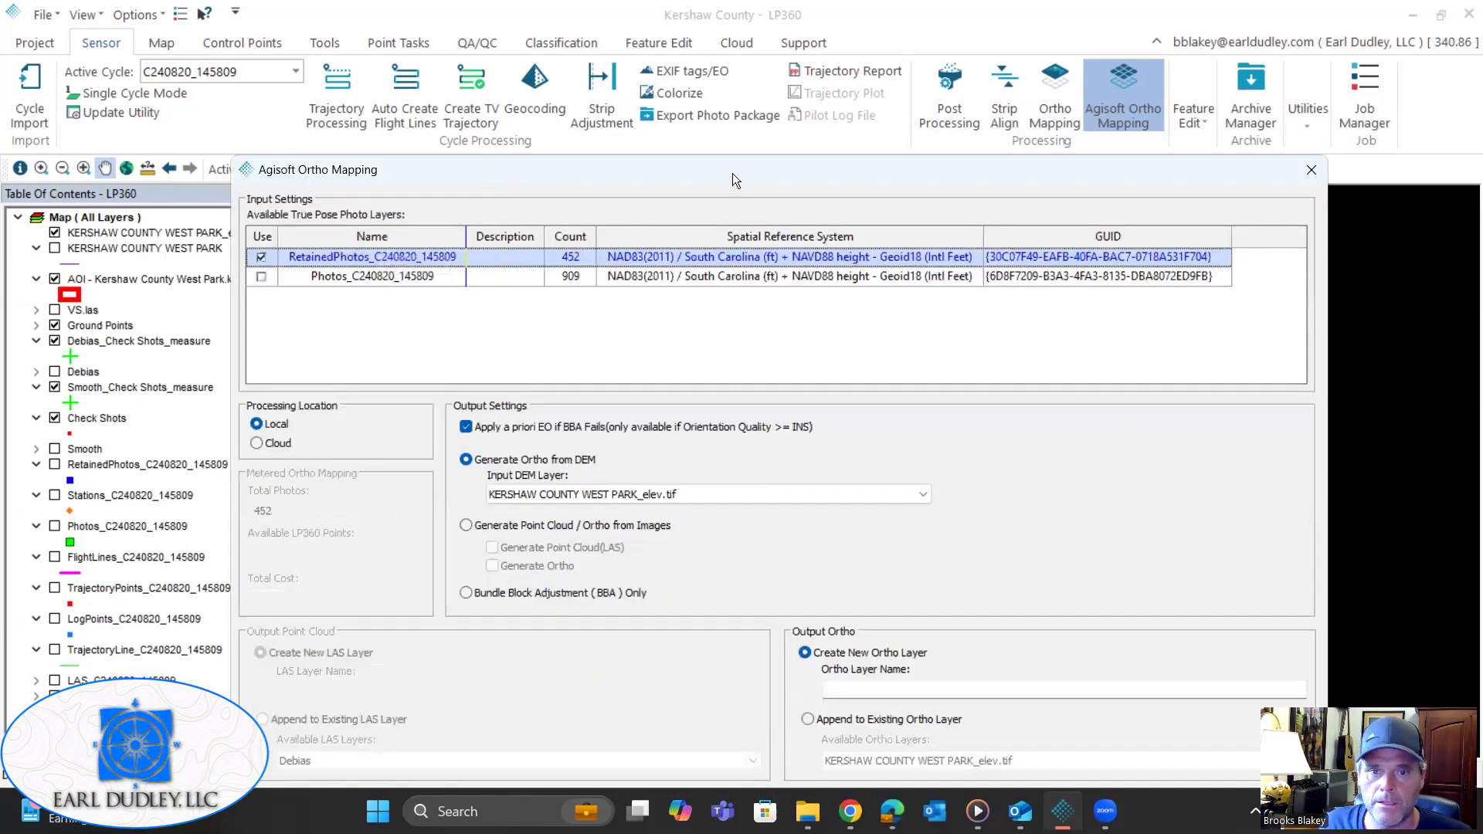
{"action": "left_click_drag", "start_coordinate": [732, 173], "coordinate": [744, 35]}
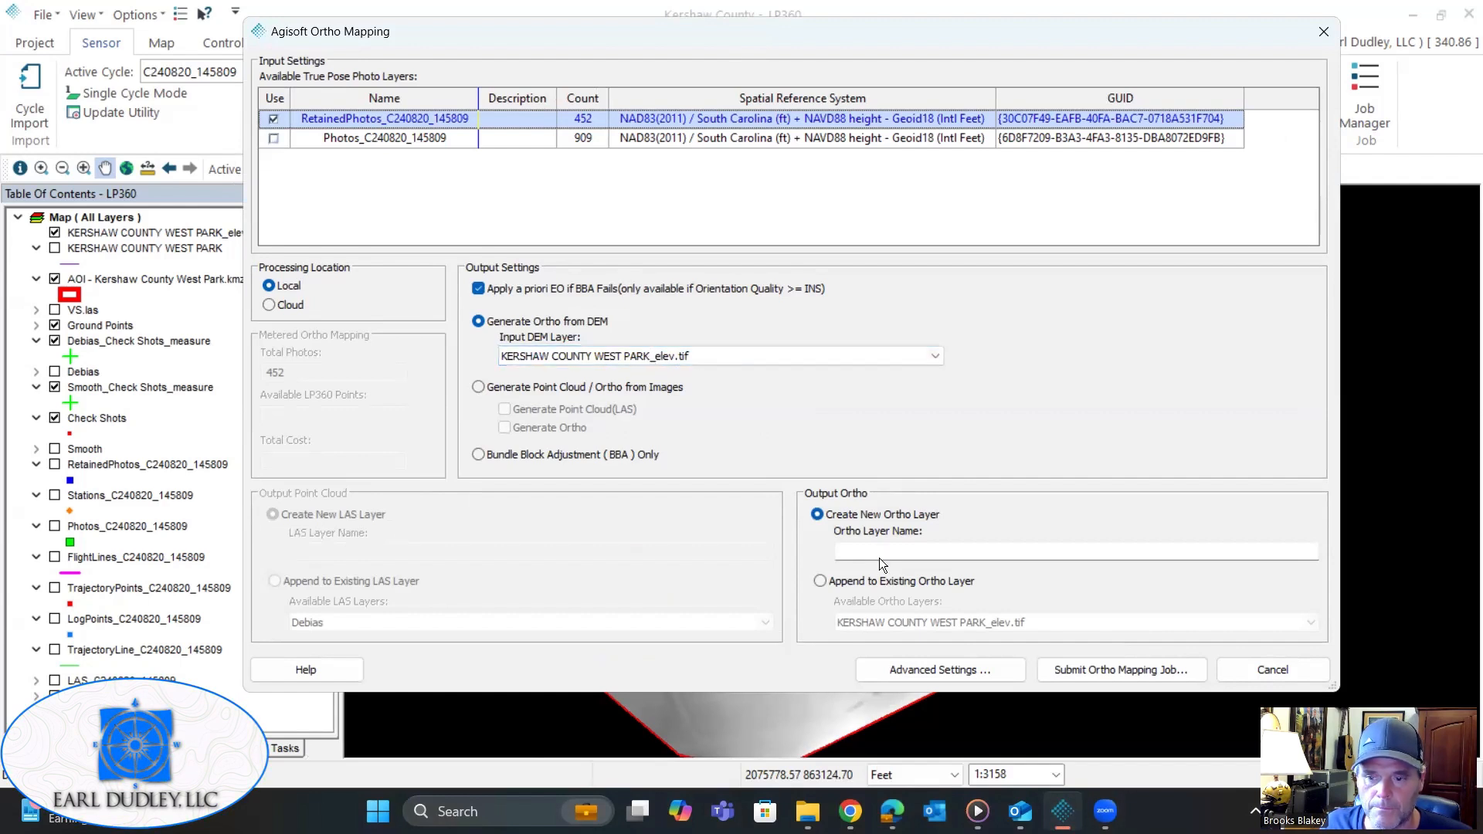
{"action": "left_click", "coordinate": [960, 550]}
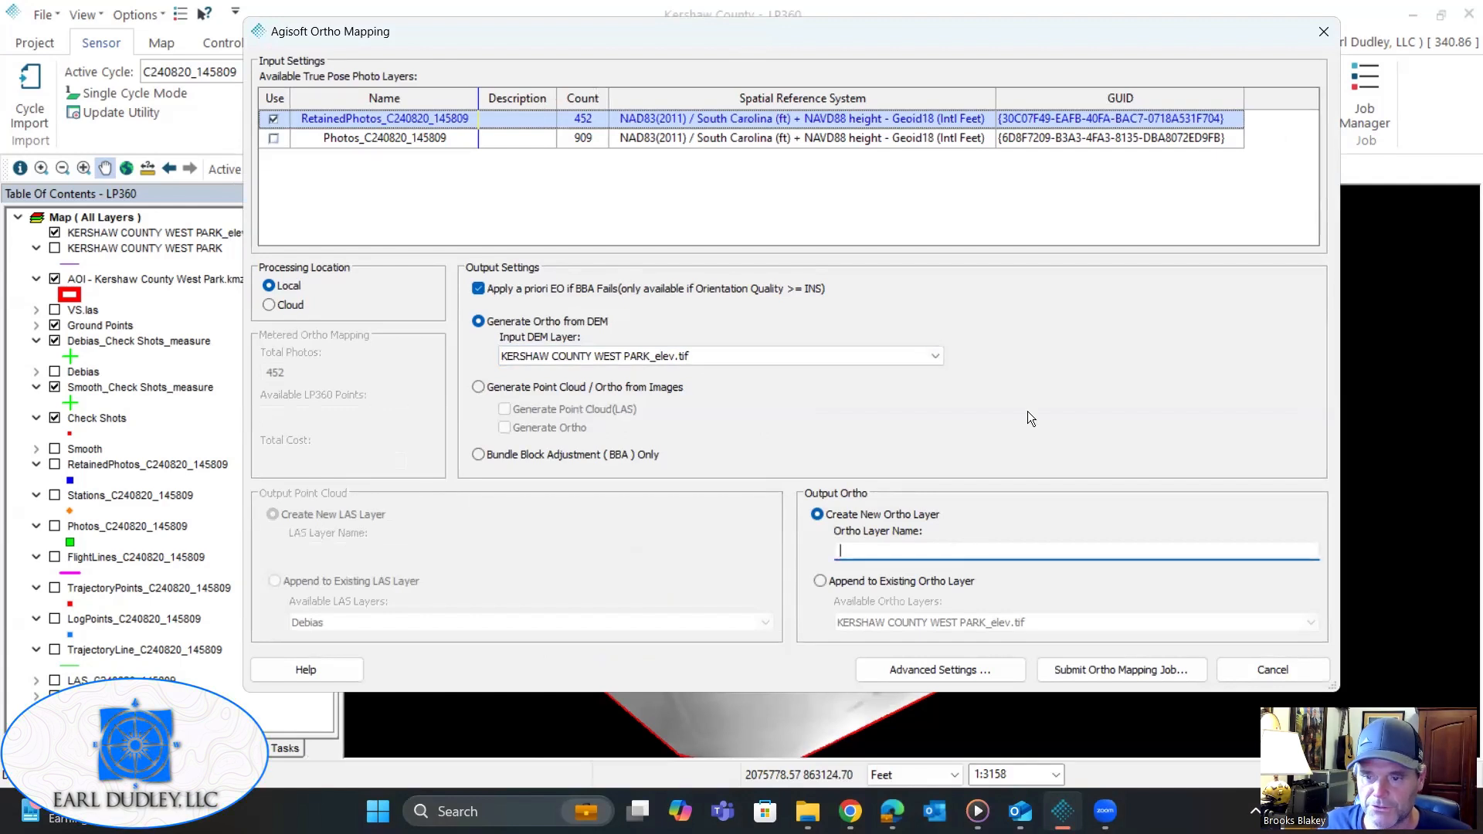
{"action": "type", "text": "OrthoPhoto"}
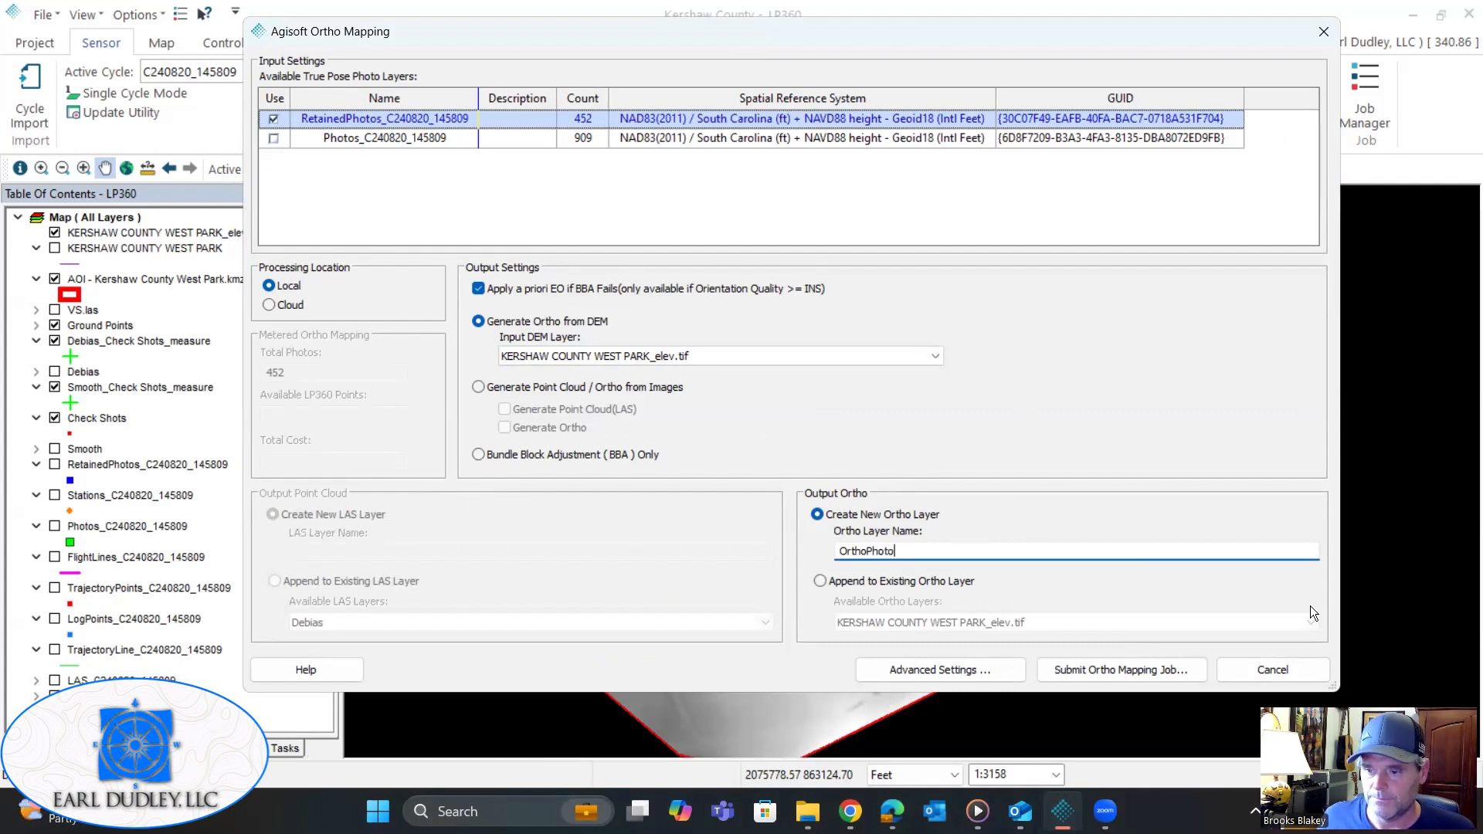
{"action": "left_click", "coordinate": [1176, 669]}
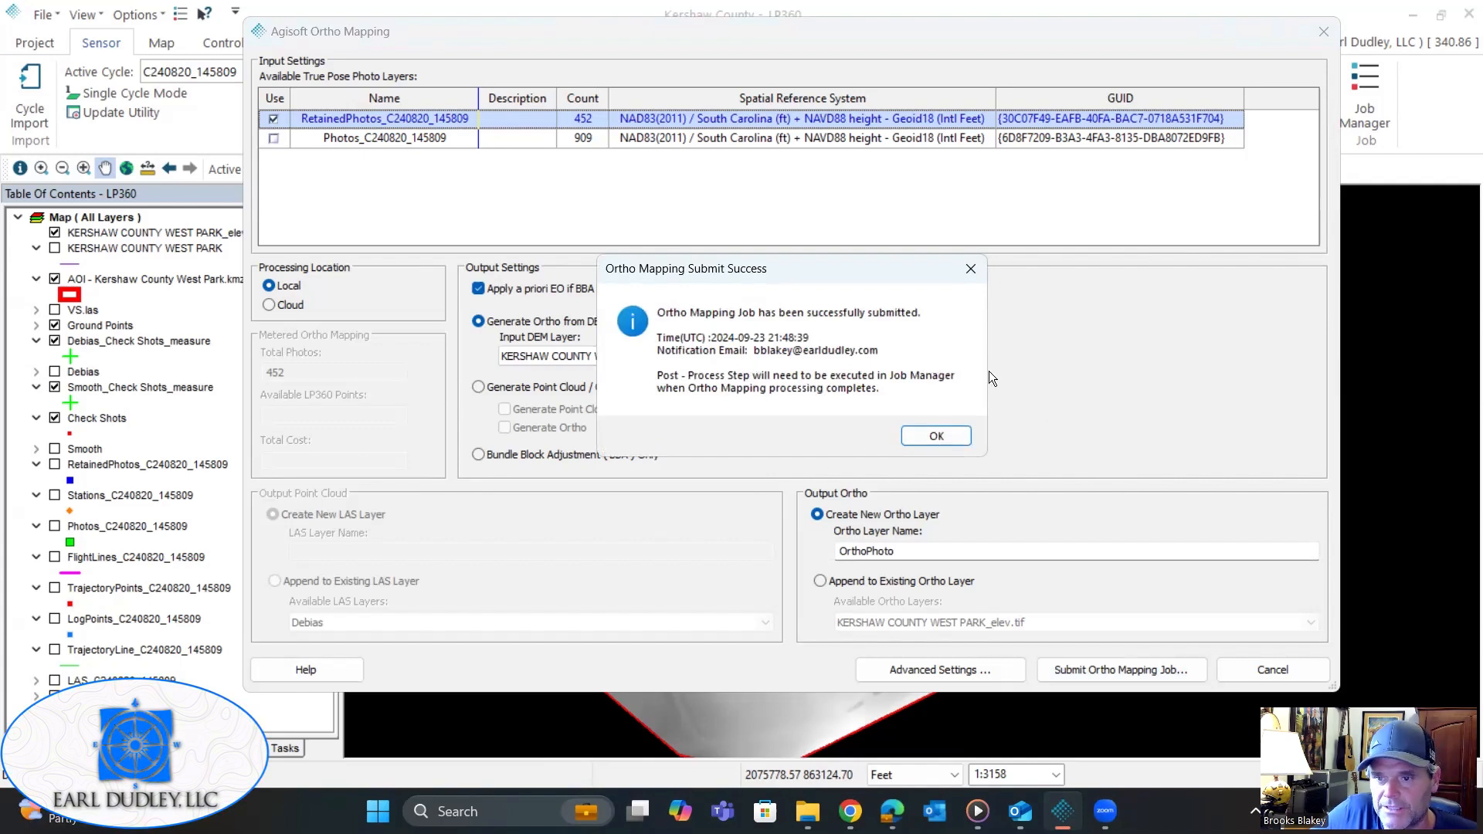
{"action": "left_click", "coordinate": [936, 435]}
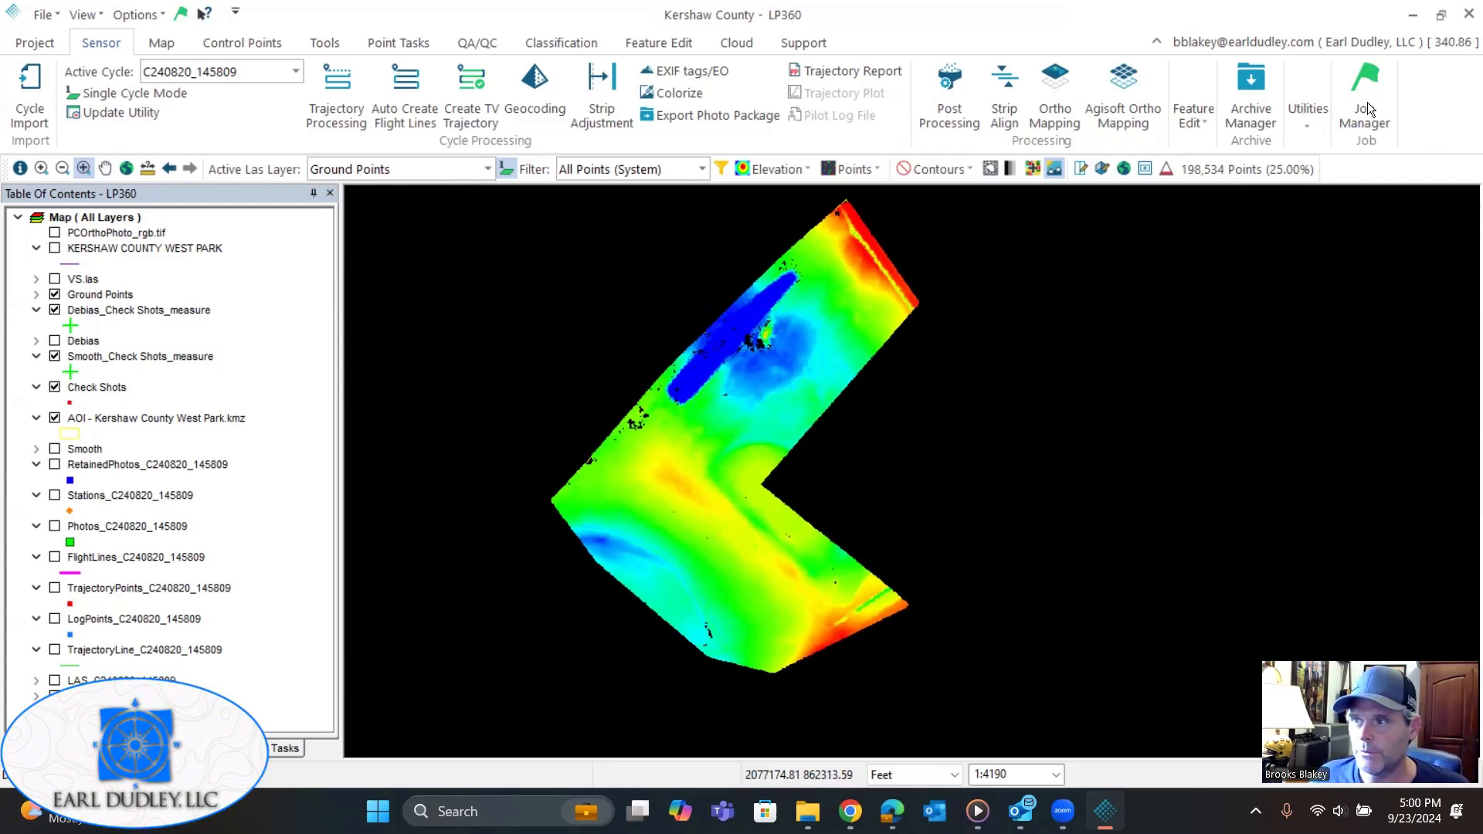
Step: Complete the ready Kershaw County MfE job in the Job Manager and return to the map
{"action": "left_click", "coordinate": [1367, 102]}
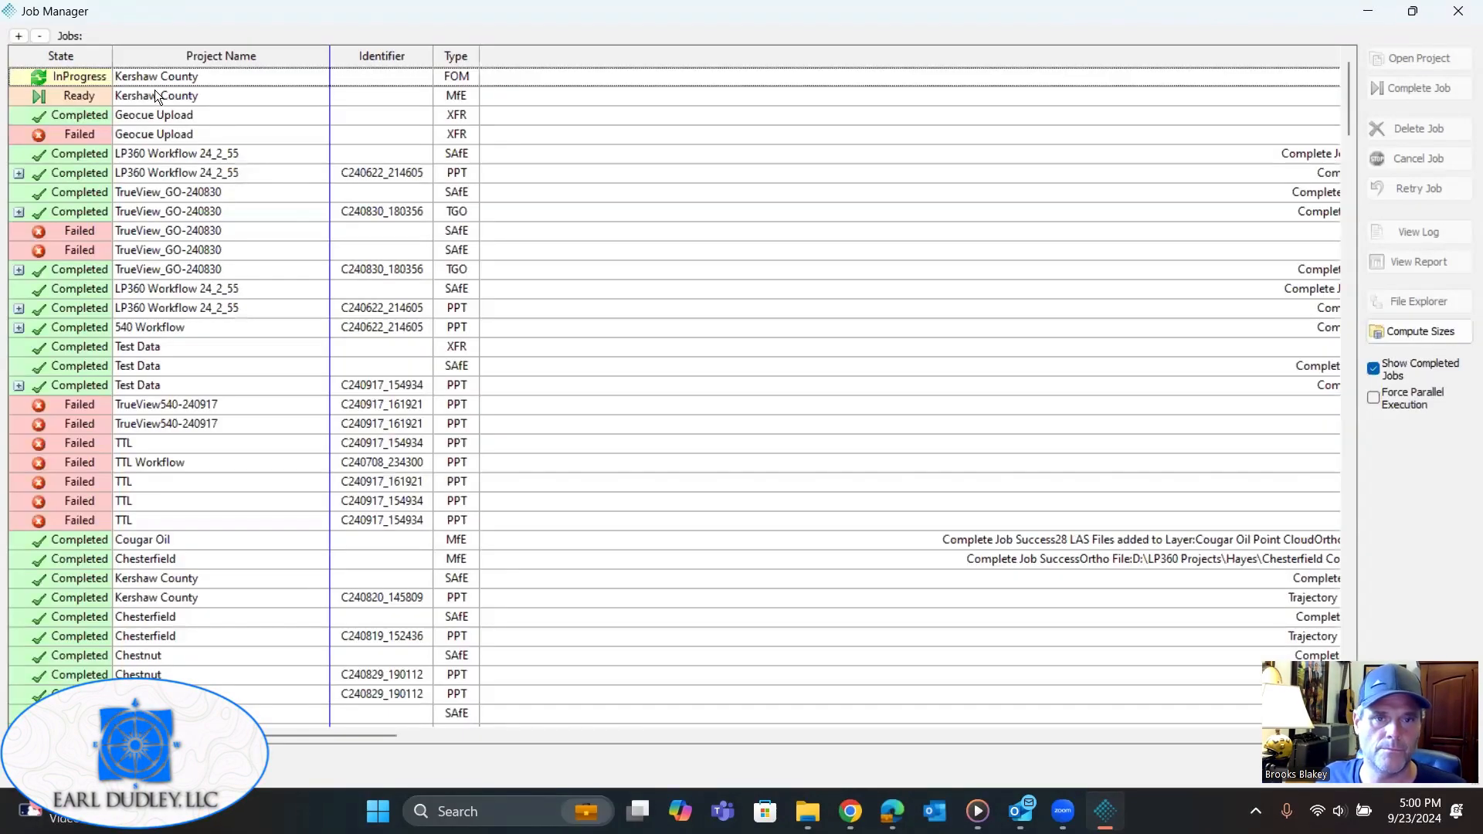
{"action": "left_click", "coordinate": [194, 95]}
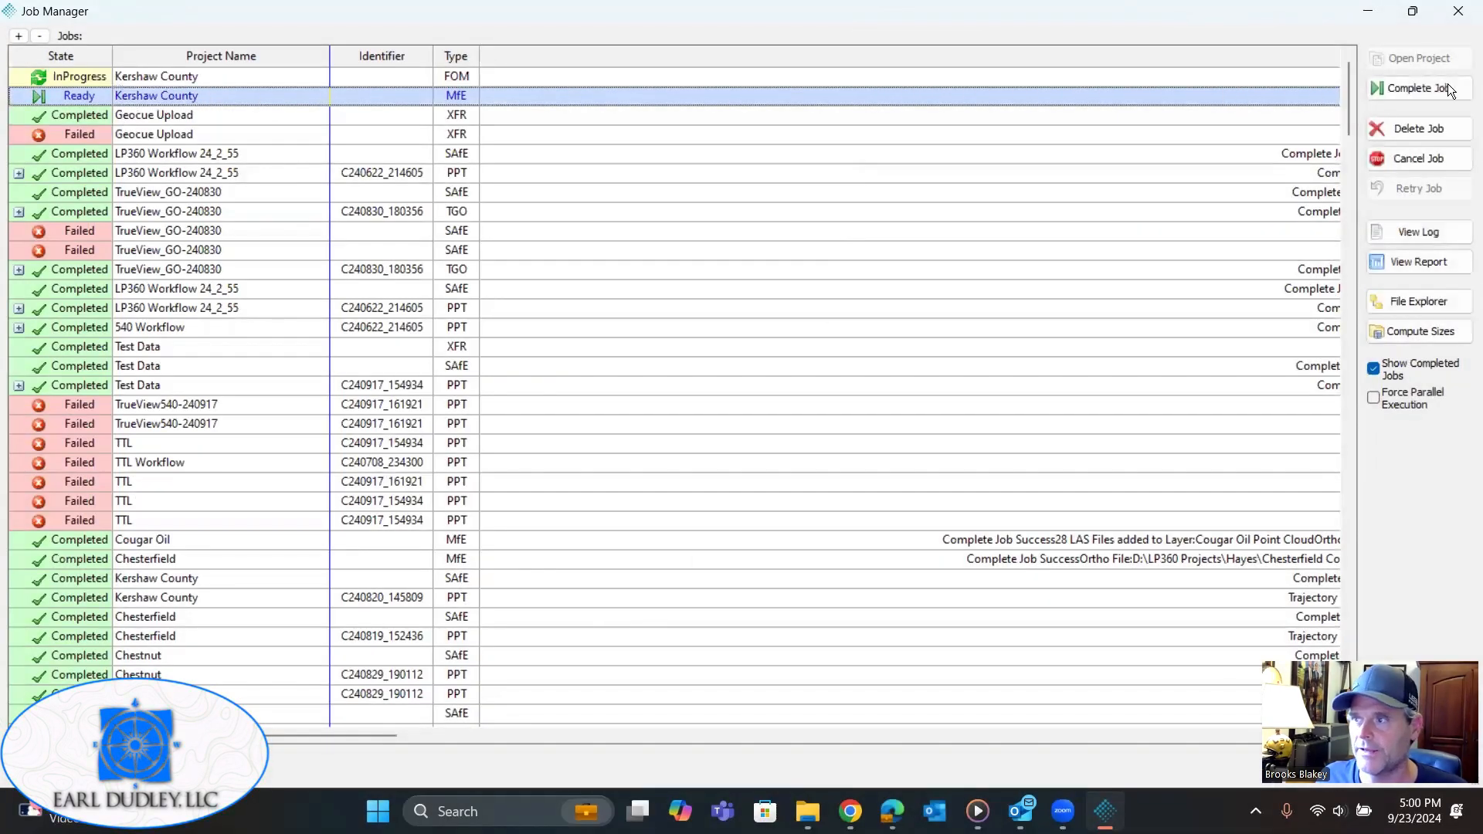
{"action": "left_click", "coordinate": [1405, 87]}
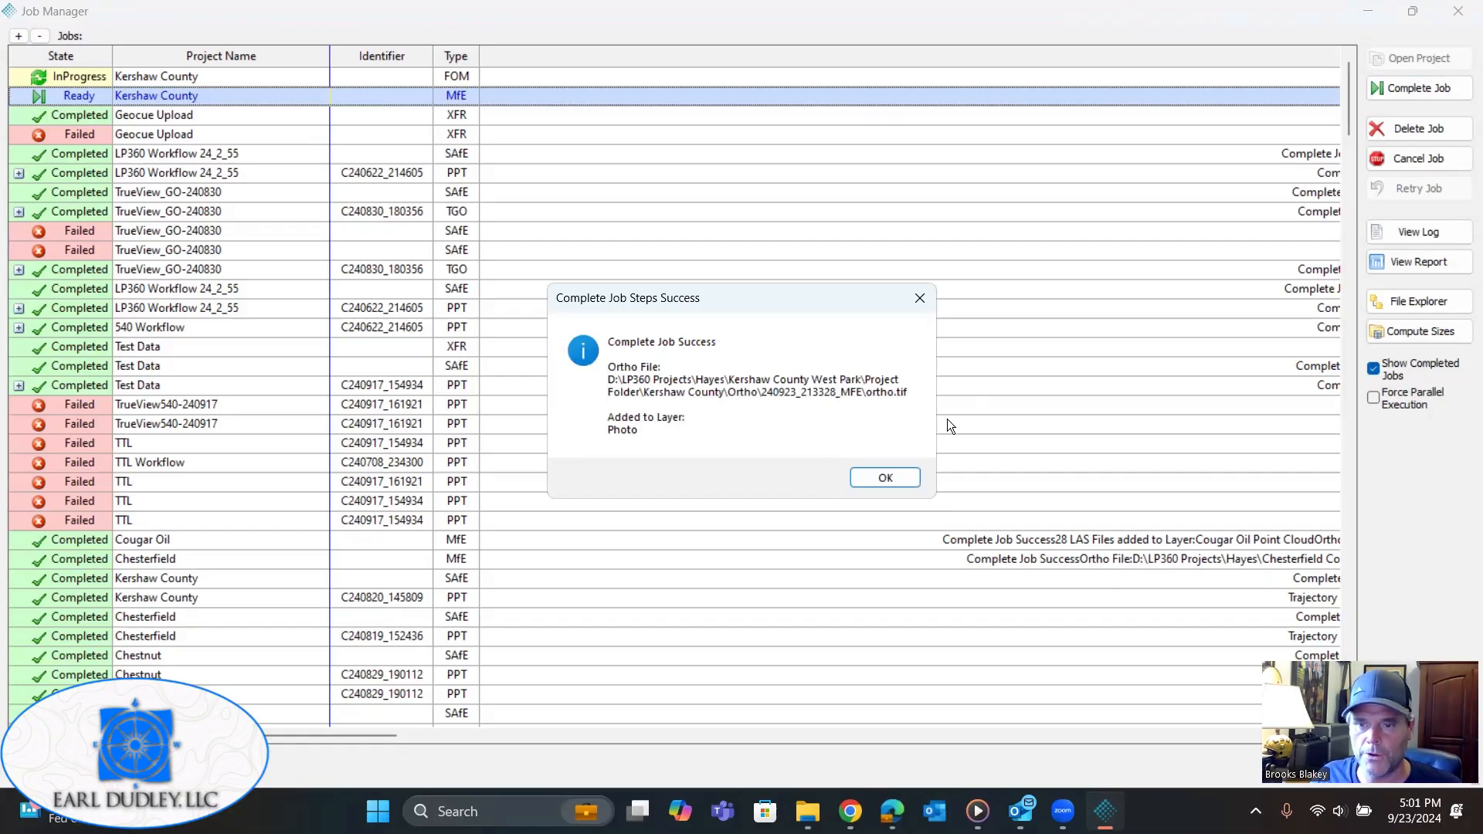
{"action": "left_click", "coordinate": [870, 475]}
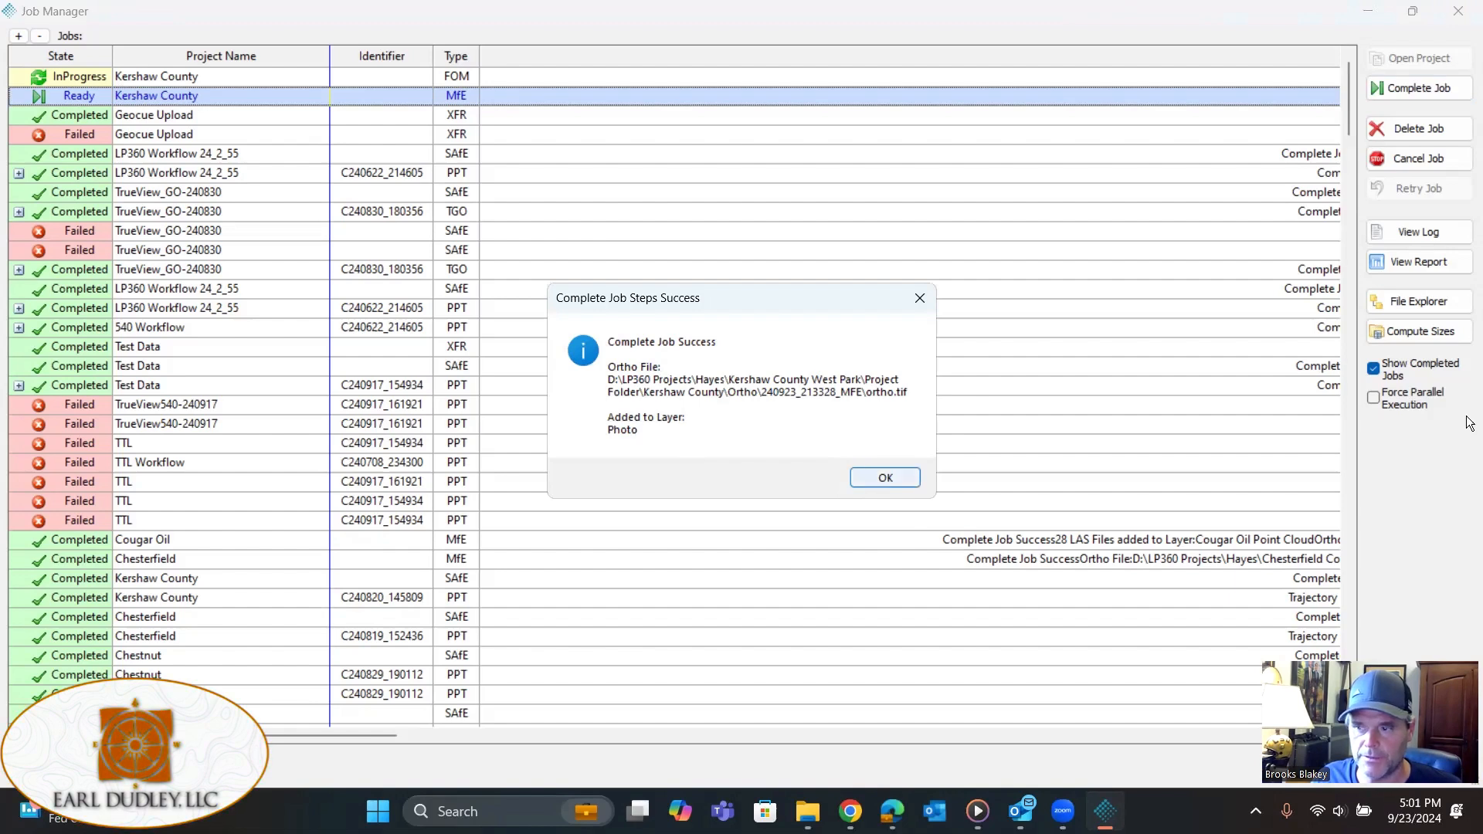
{"action": "left_click", "coordinate": [1458, 11]}
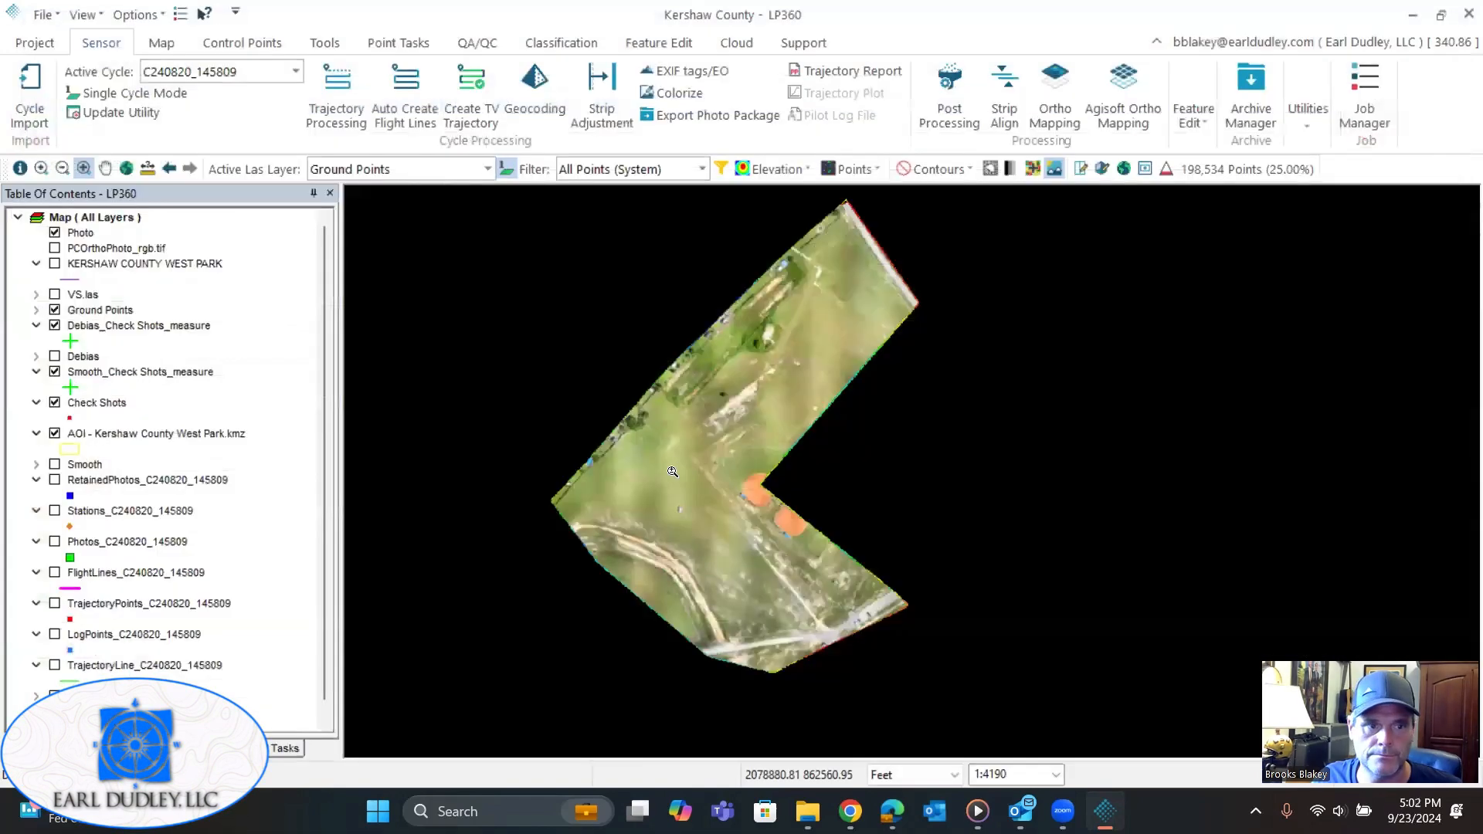
Step: Inspect the detail of the generated Photo ortho layer around the two ball fields
{"action": "scroll", "coordinate": [674, 473], "scroll_direction": "up", "scroll_amount": 2}
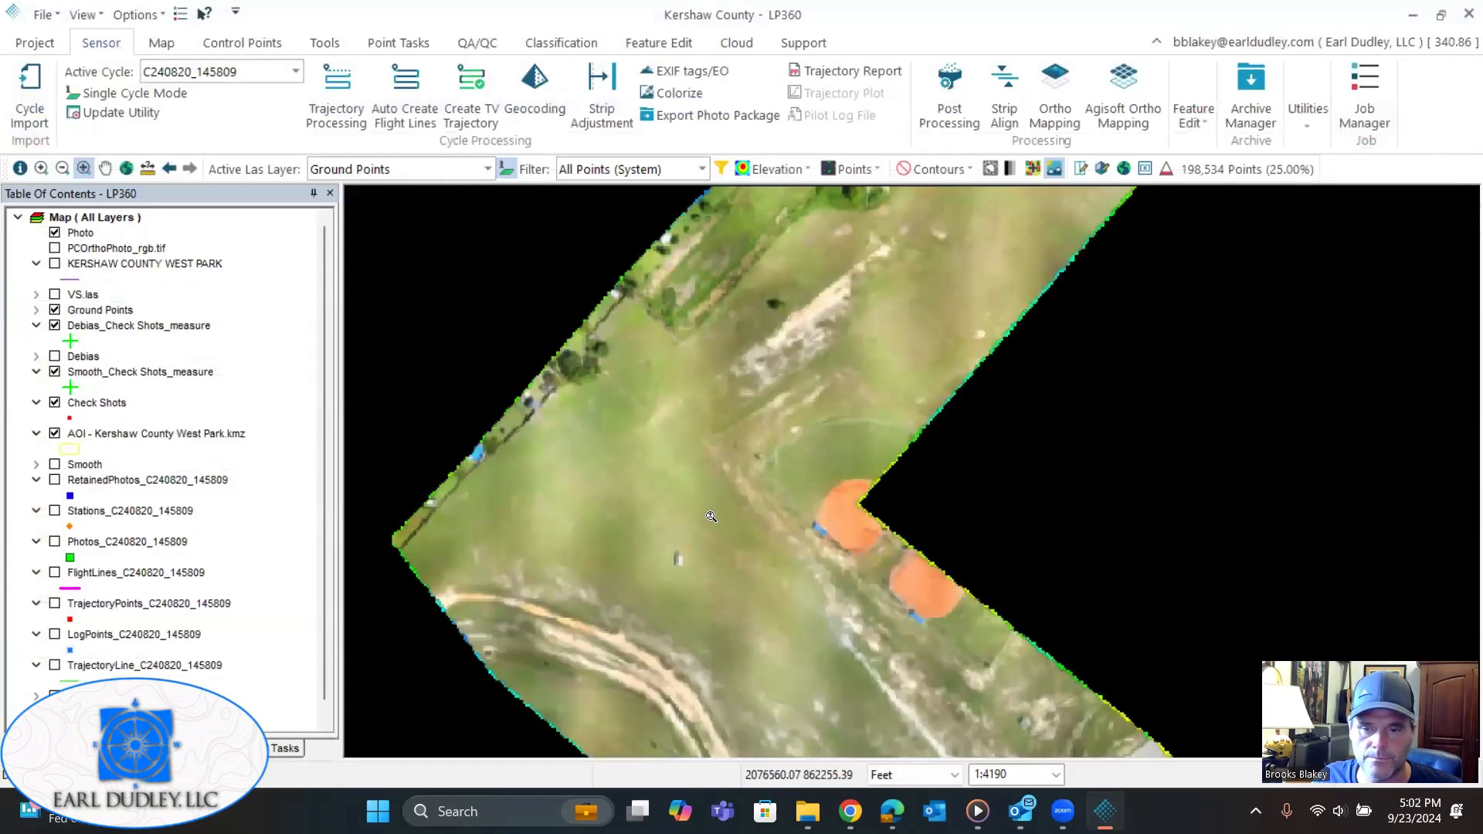
{"action": "scroll", "coordinate": [563, 549], "scroll_direction": "up", "scroll_amount": 1}
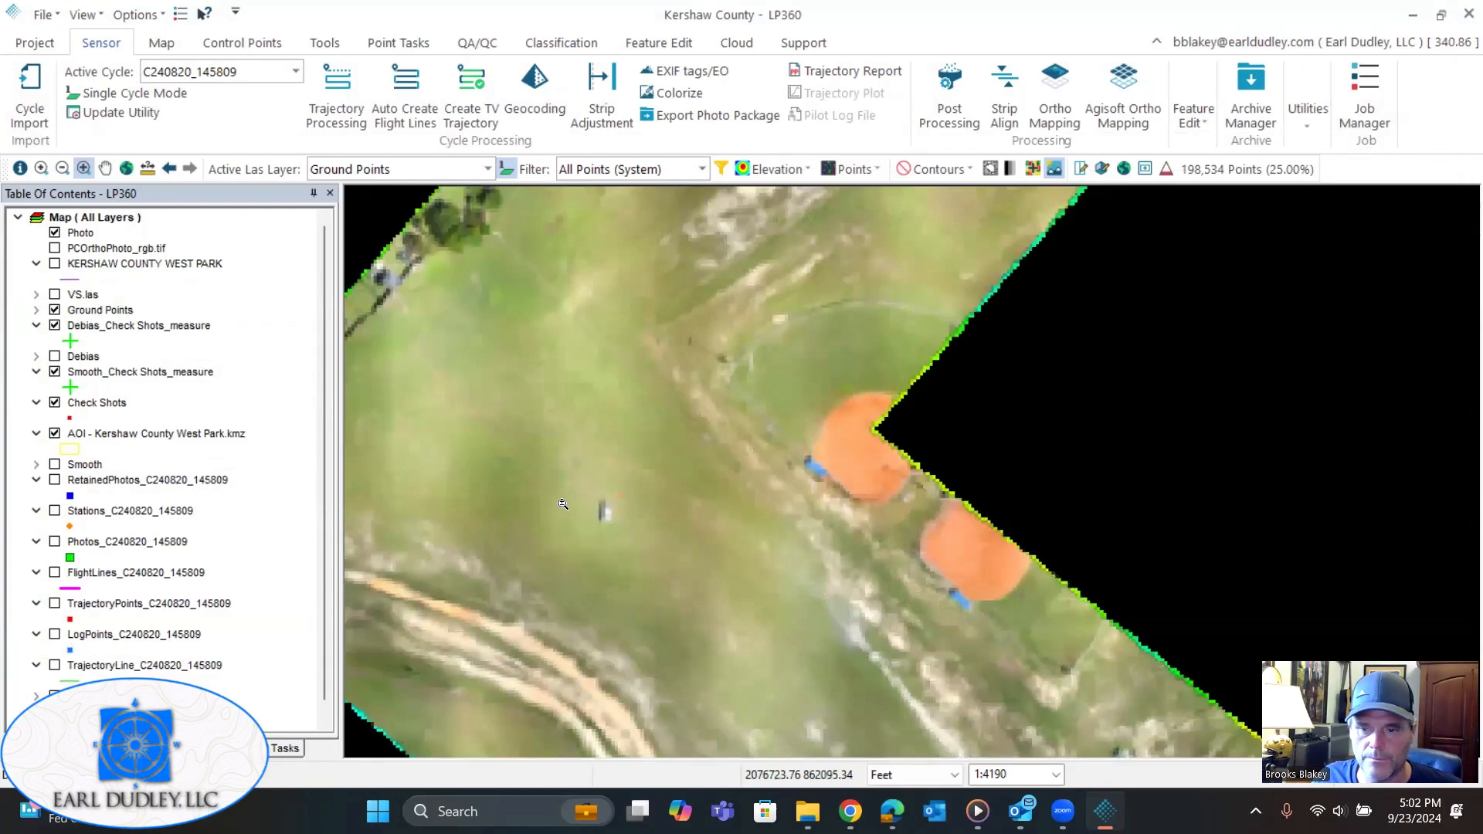
{"action": "scroll", "coordinate": [1081, 493], "scroll_direction": "up", "scroll_amount": 3}
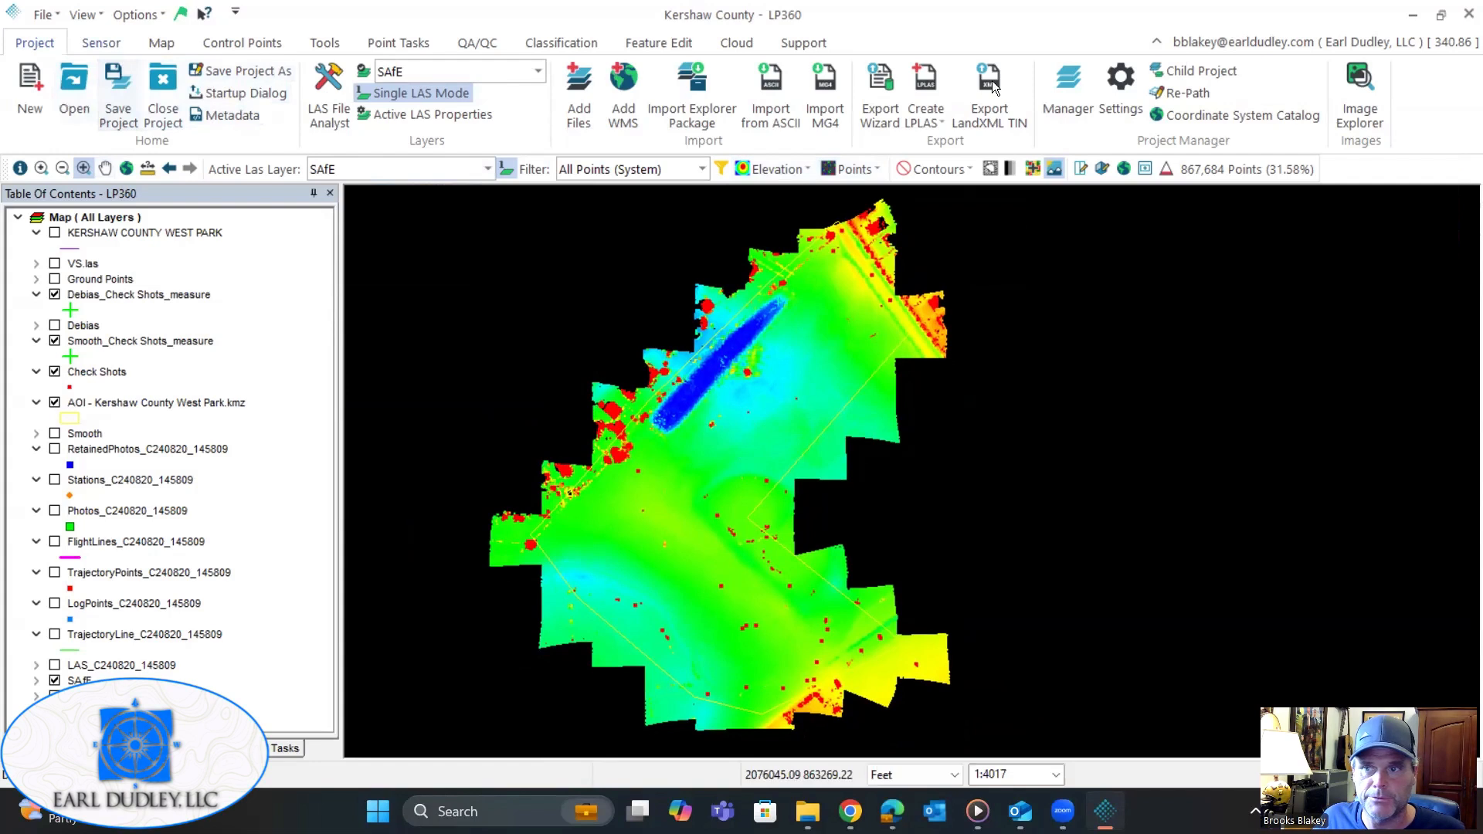
Step: Open Ortho Mapping with Point Cloud (LAS Layers) as input type, select the SAfE layer and check the input points filter
{"action": "scroll", "coordinate": [992, 81], "scroll_direction": "down", "scroll_amount": 1}
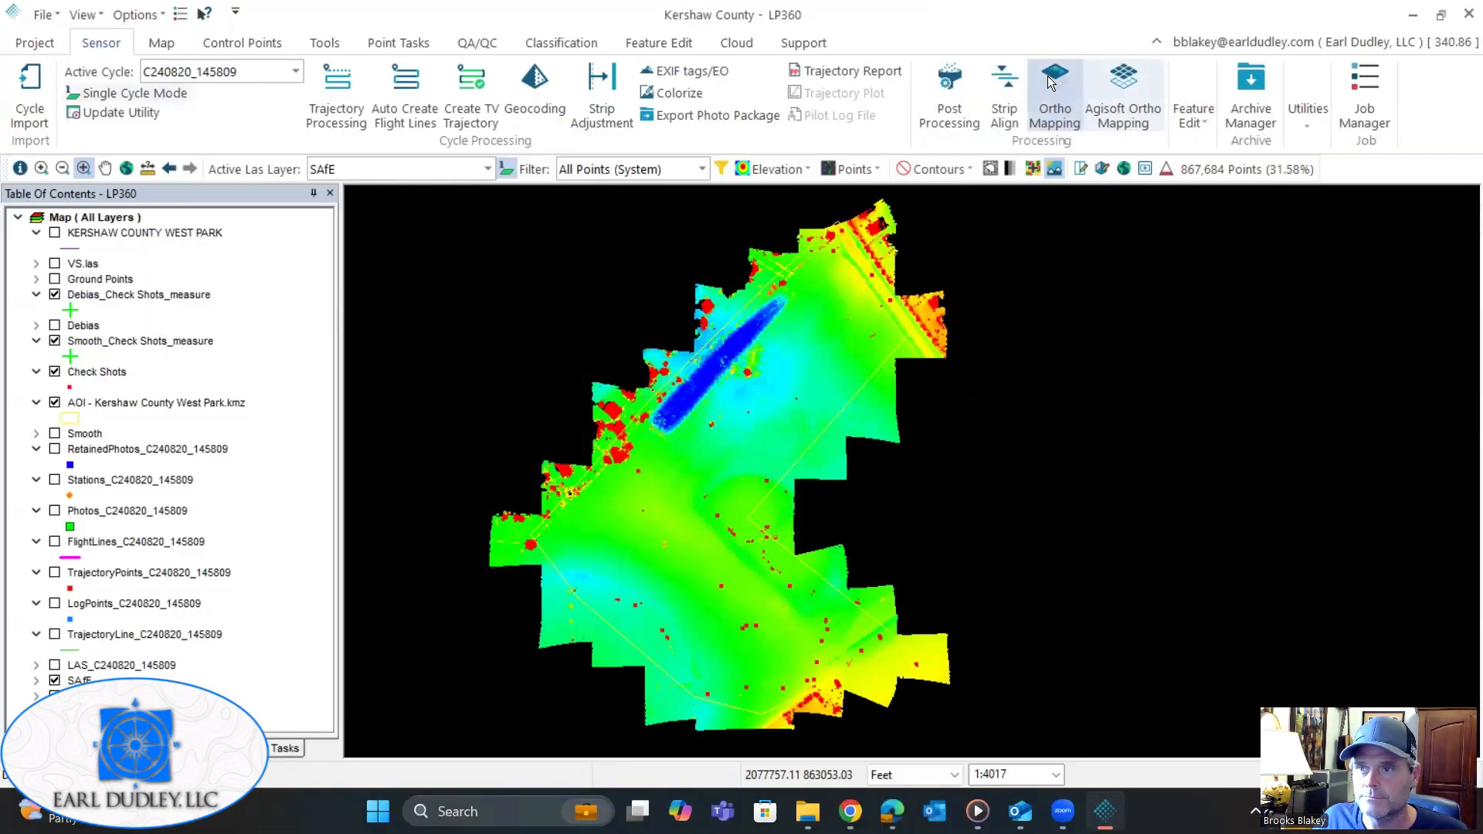
{"action": "left_click", "coordinate": [1049, 77]}
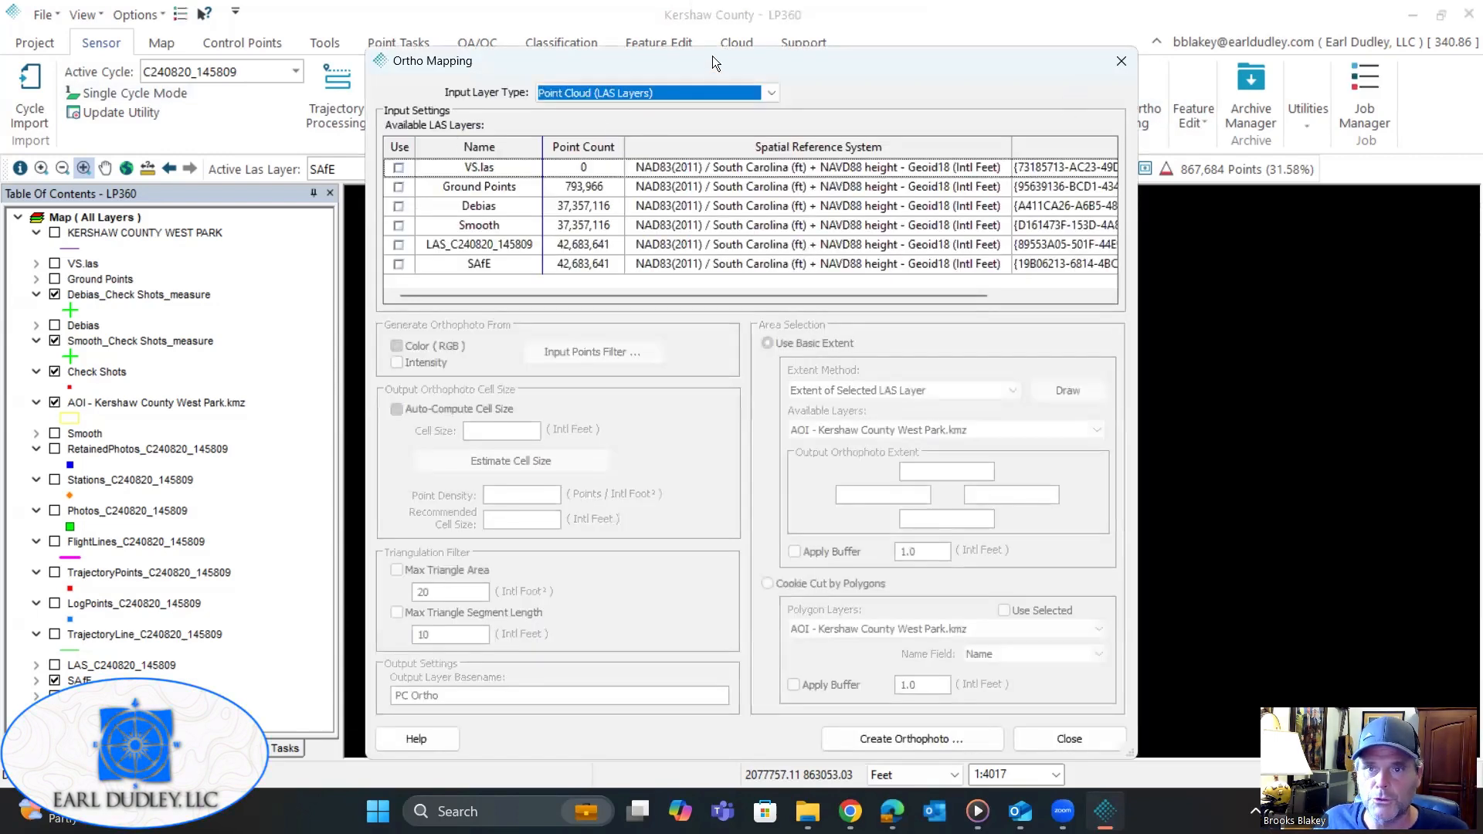
{"action": "mouse_move", "coordinate": [773, 55]}
{"action": "left_mouse_down"}
{"action": "mouse_move", "coordinate": [795, 70]}
{"action": "mouse_move", "coordinate": [780, 43]}
{"action": "left_mouse_up"}
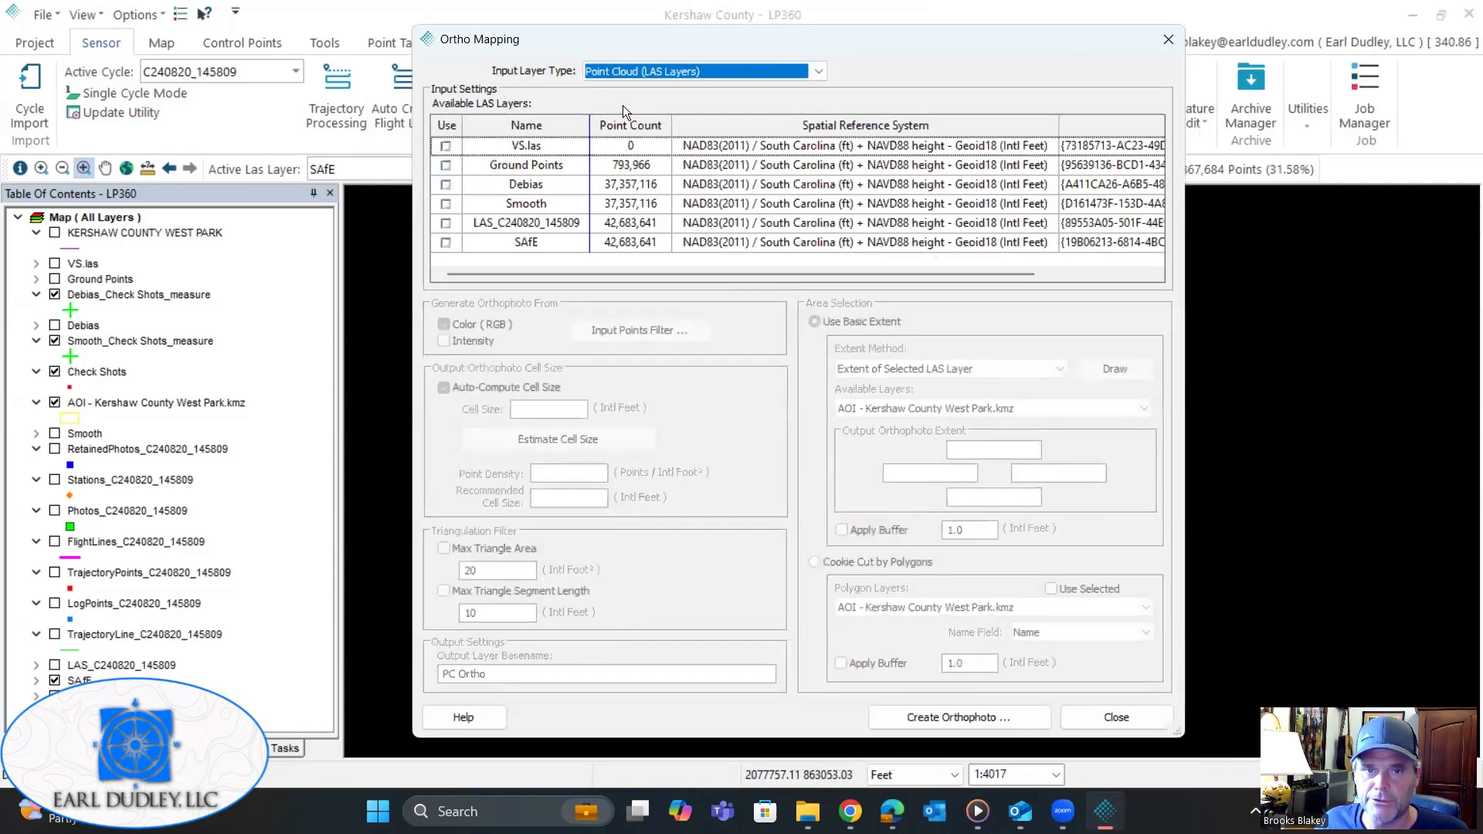
{"action": "left_click", "coordinate": [819, 70]}
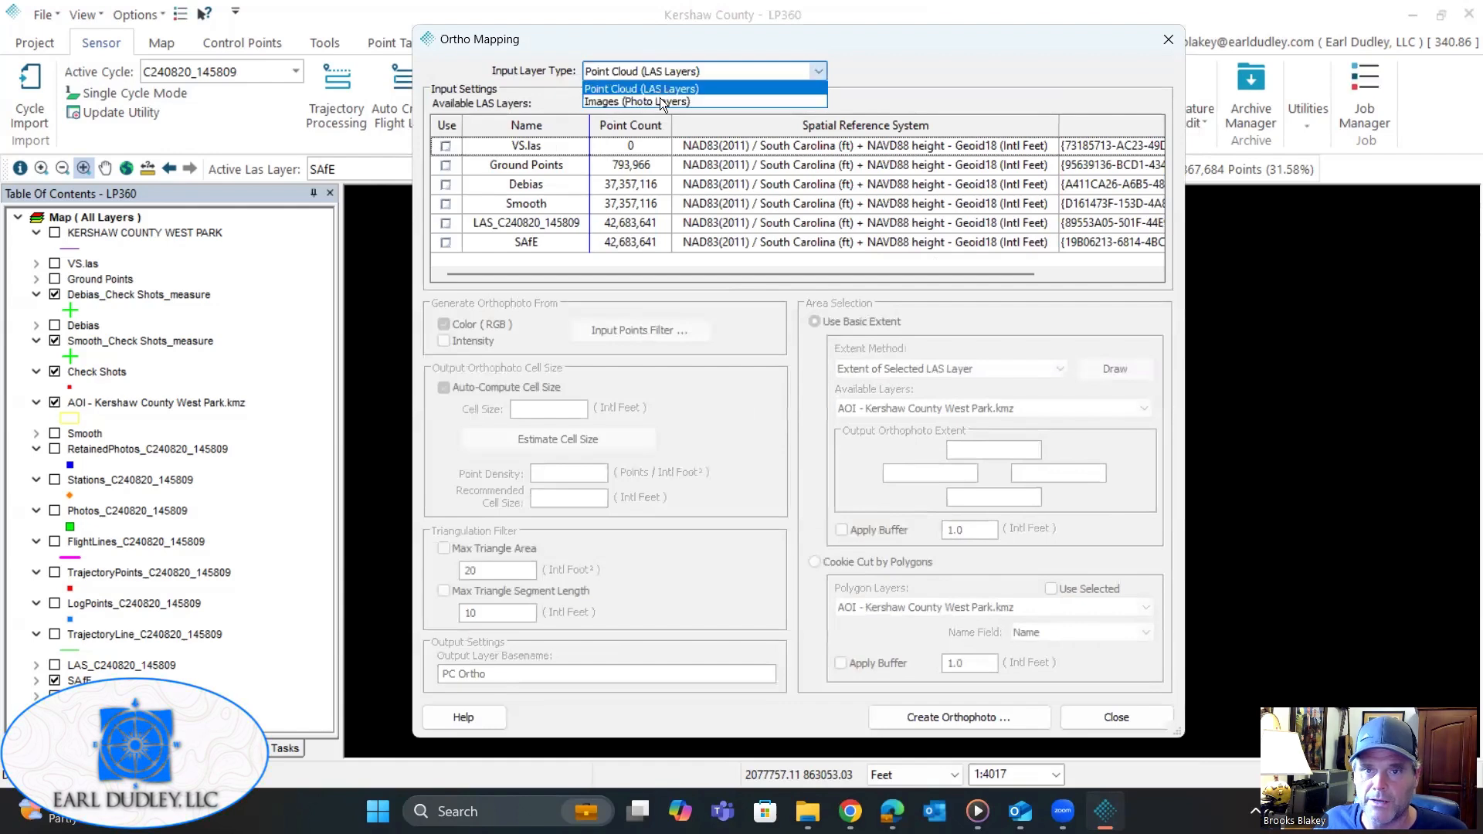
{"action": "left_click", "coordinate": [630, 88]}
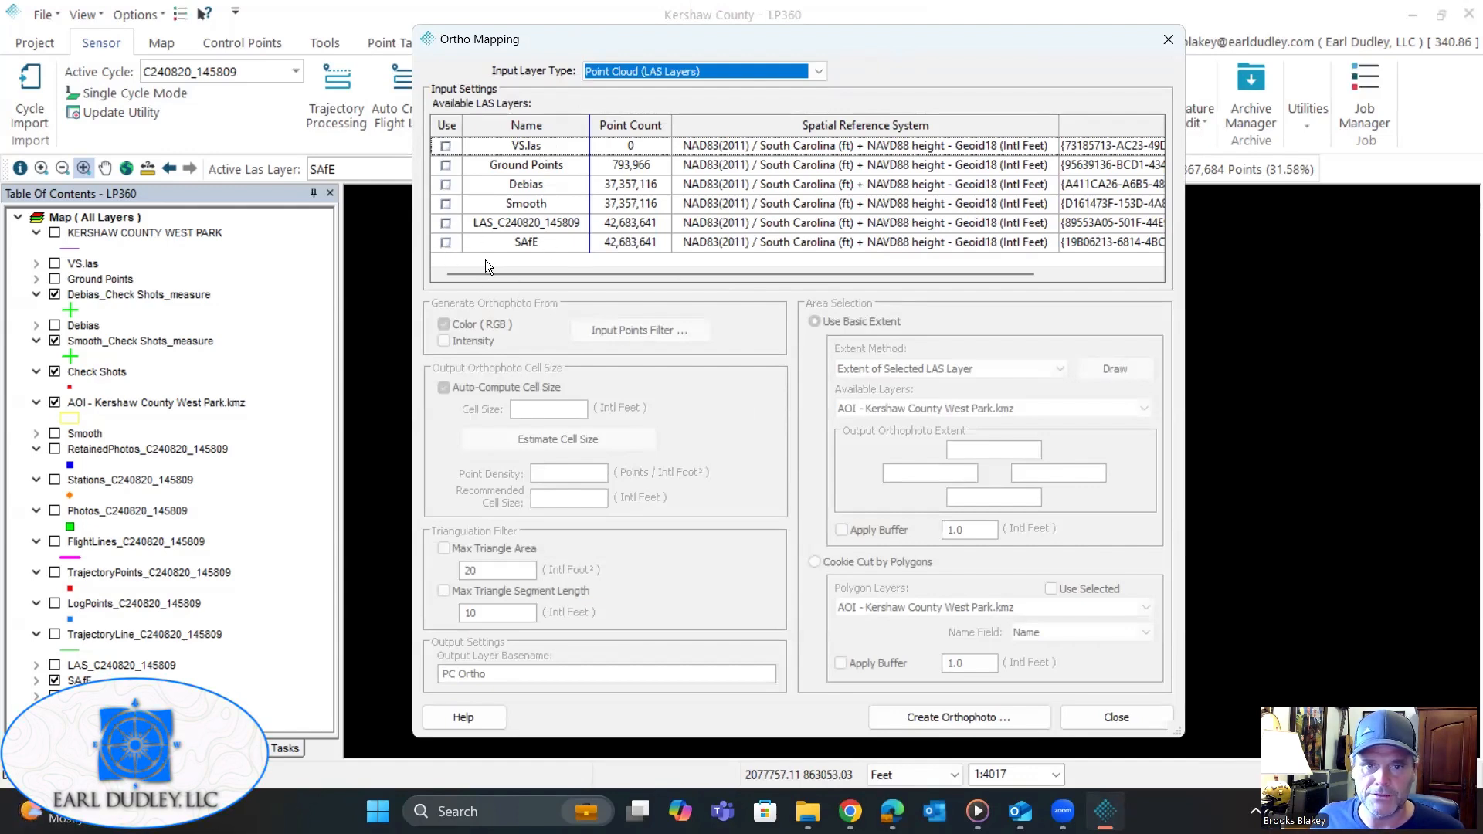
{"action": "left_click", "coordinate": [445, 242]}
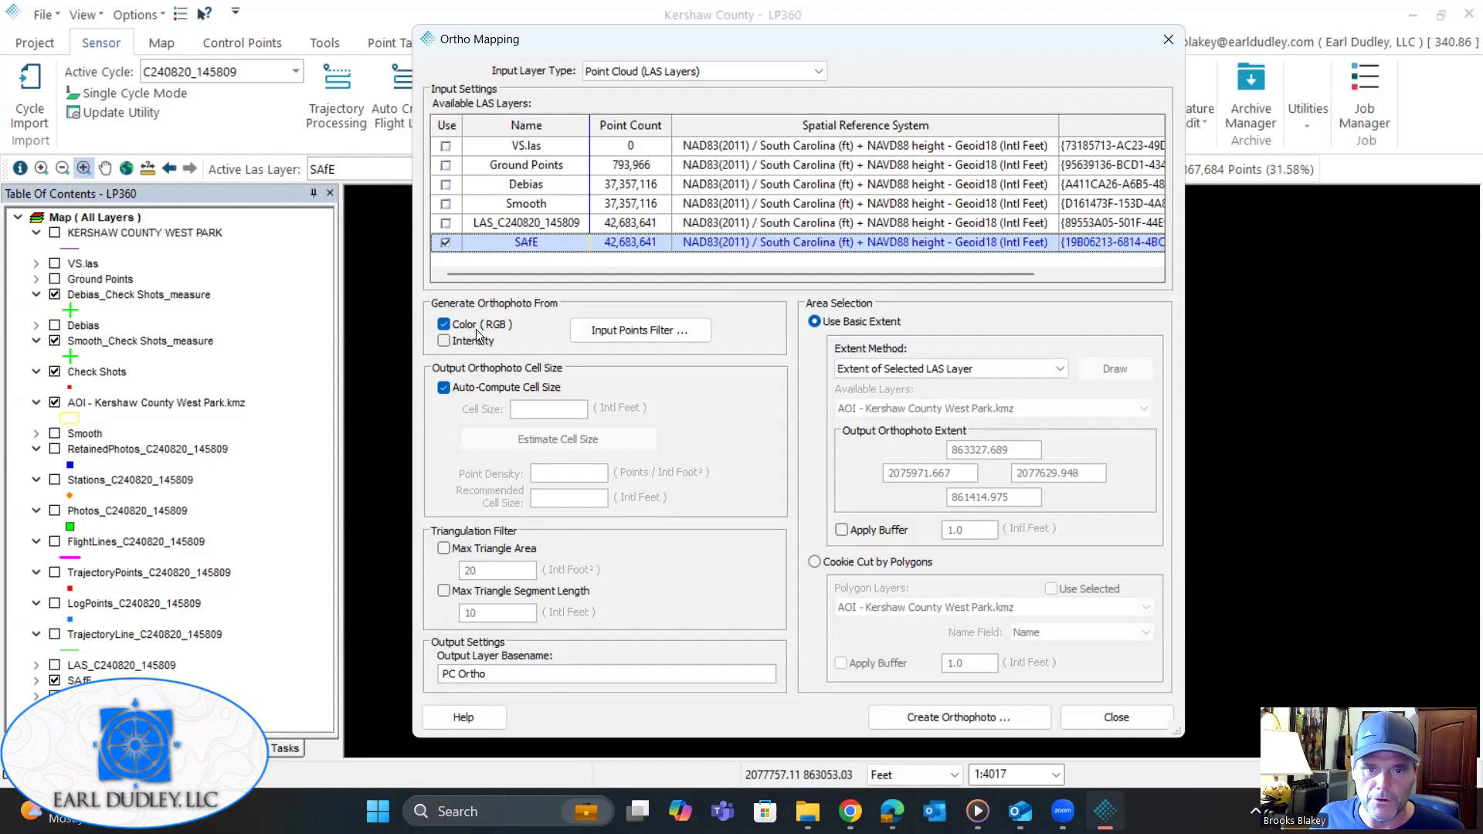
{"action": "left_click", "coordinate": [635, 334]}
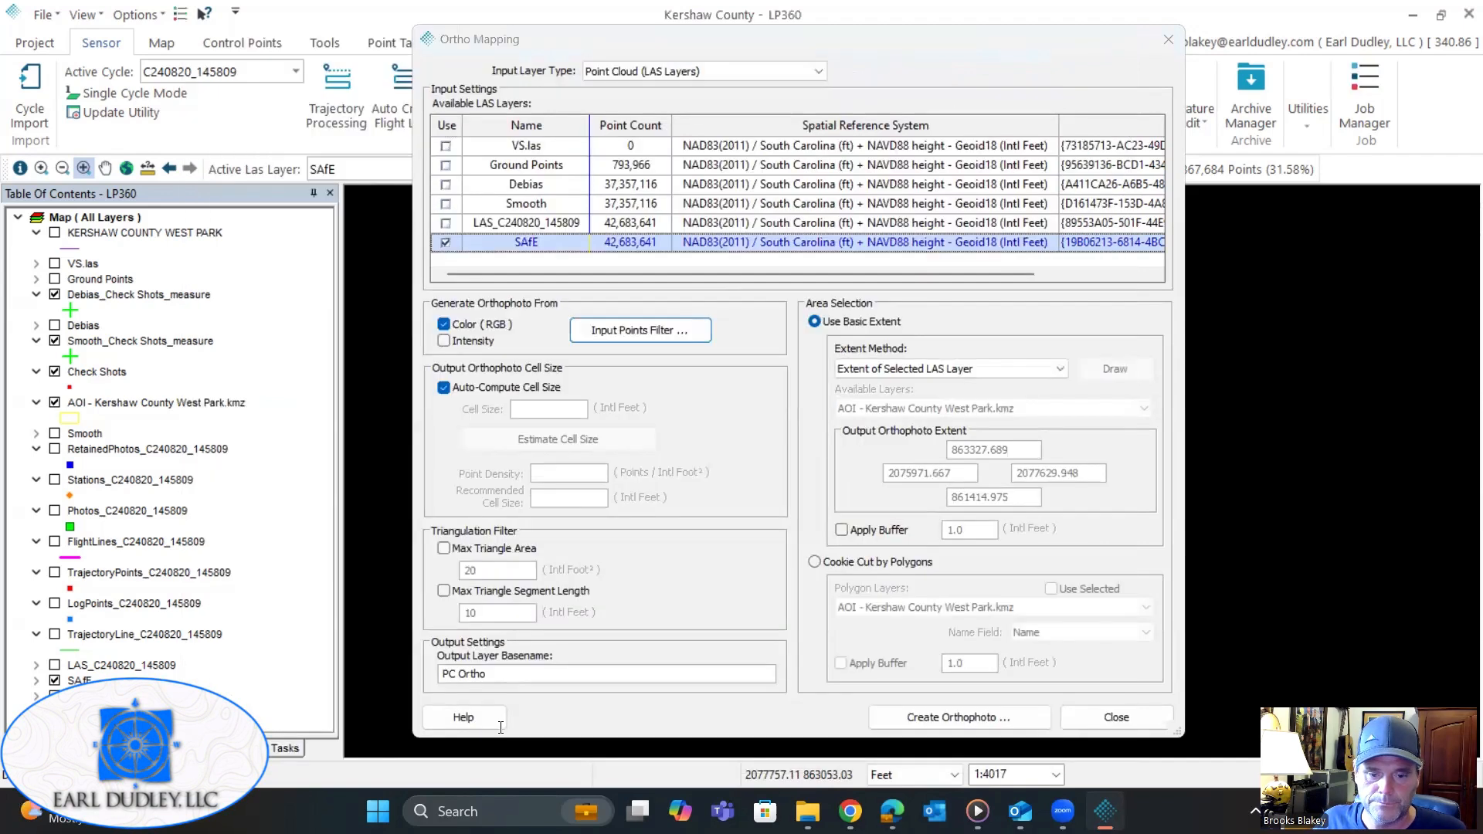
Step: Set the output layer basename to PCOrthoPhoto and the extent method to Extent of Selected LAS Layer
{"action": "left_click_drag", "start_coordinate": [498, 675], "coordinate": [395, 667]}
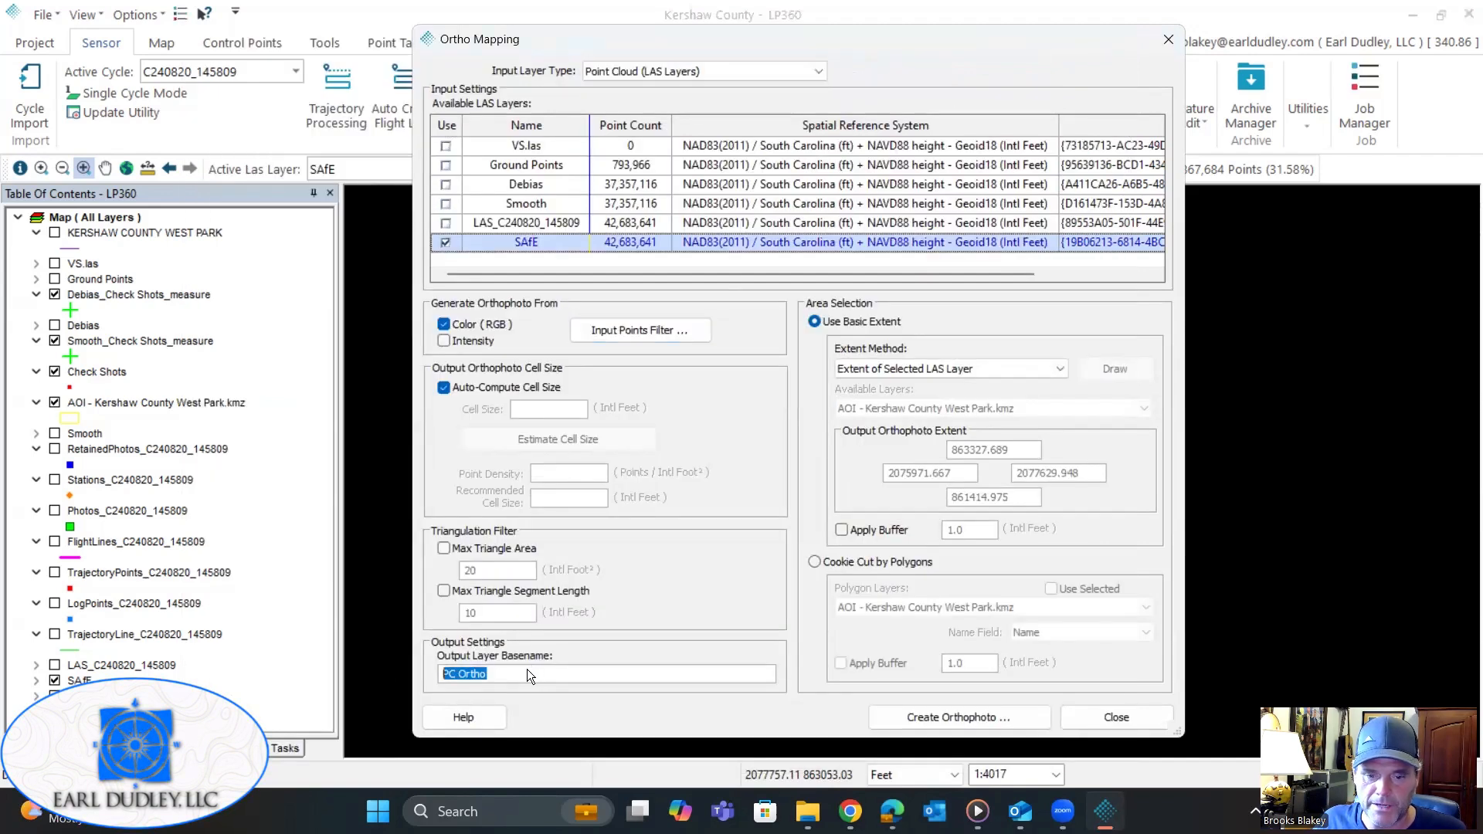
{"action": "type", "text": "PCOrt"}
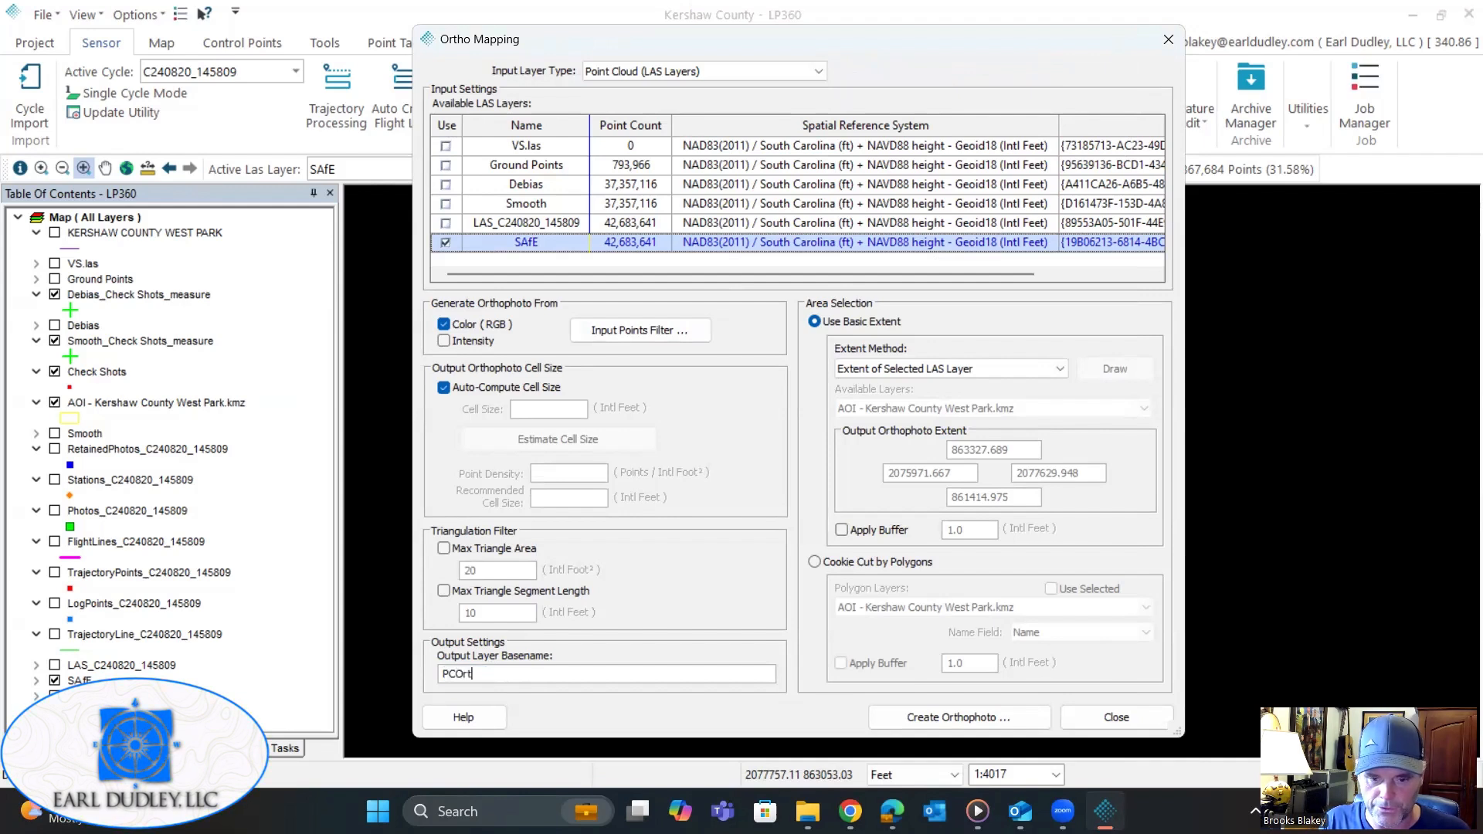
{"action": "type", "text": "hoPho"}
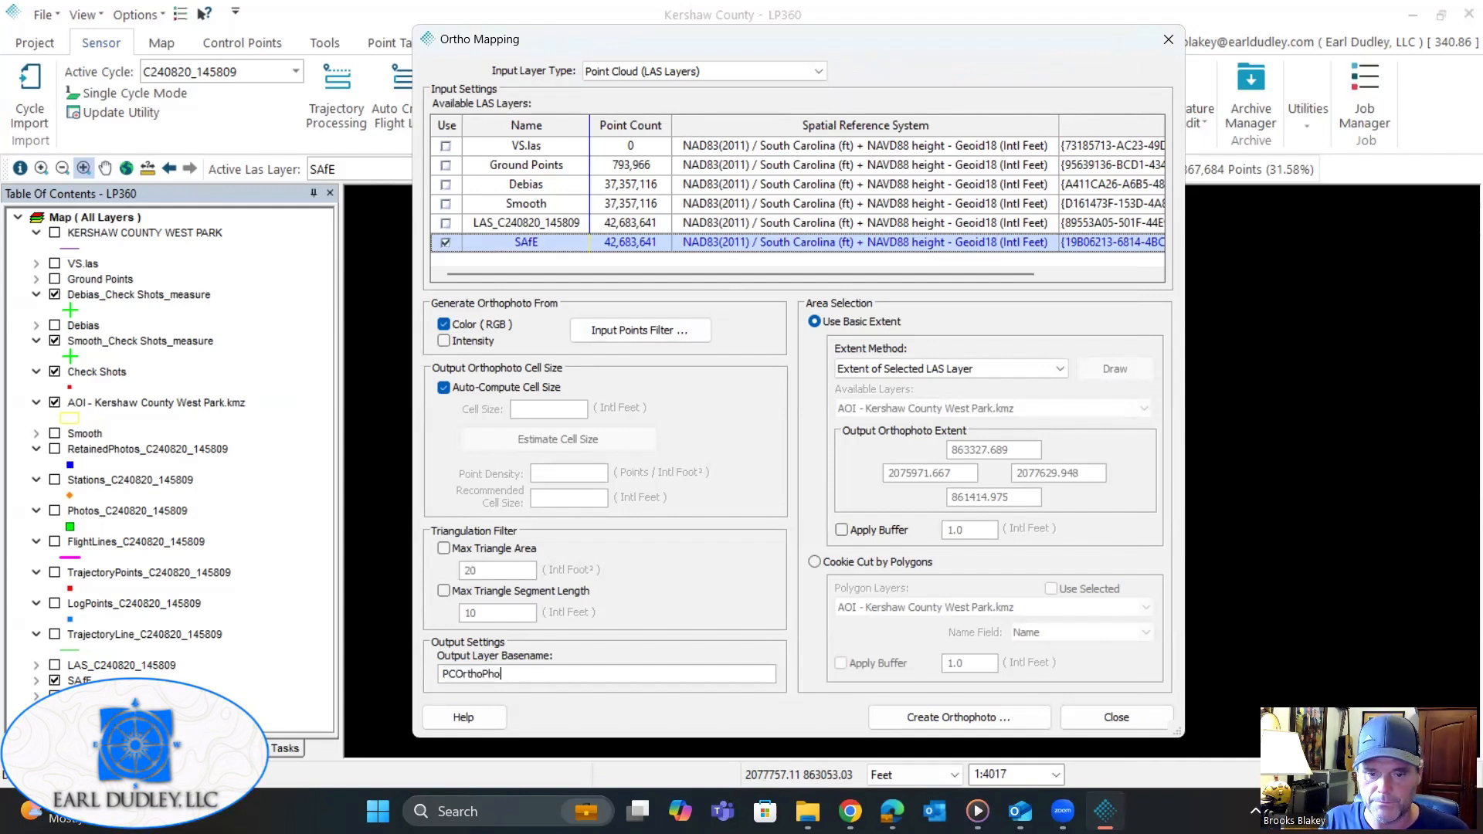
{"action": "type", "text": "to"}
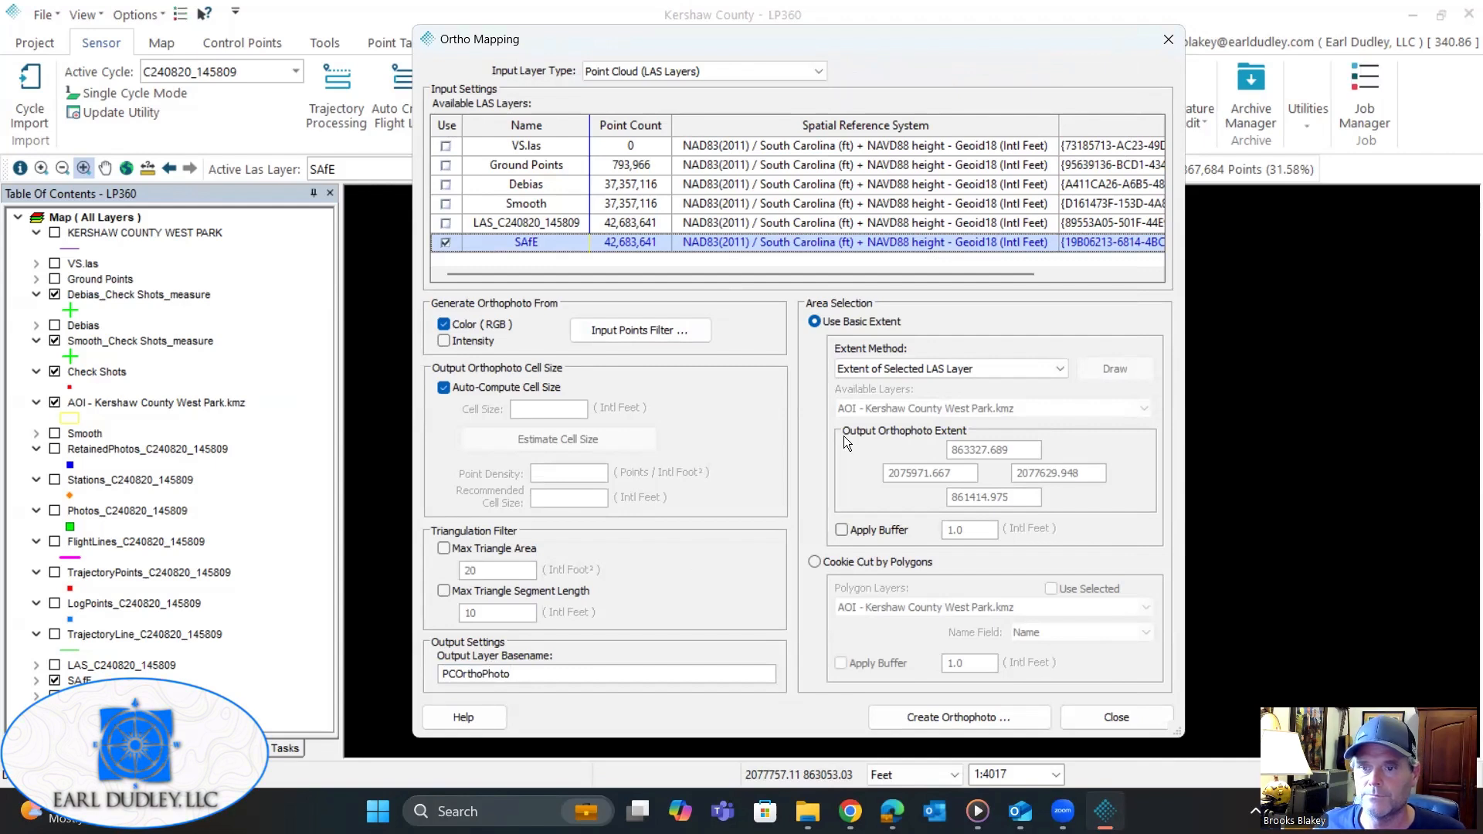
{"action": "left_click", "coordinate": [880, 363]}
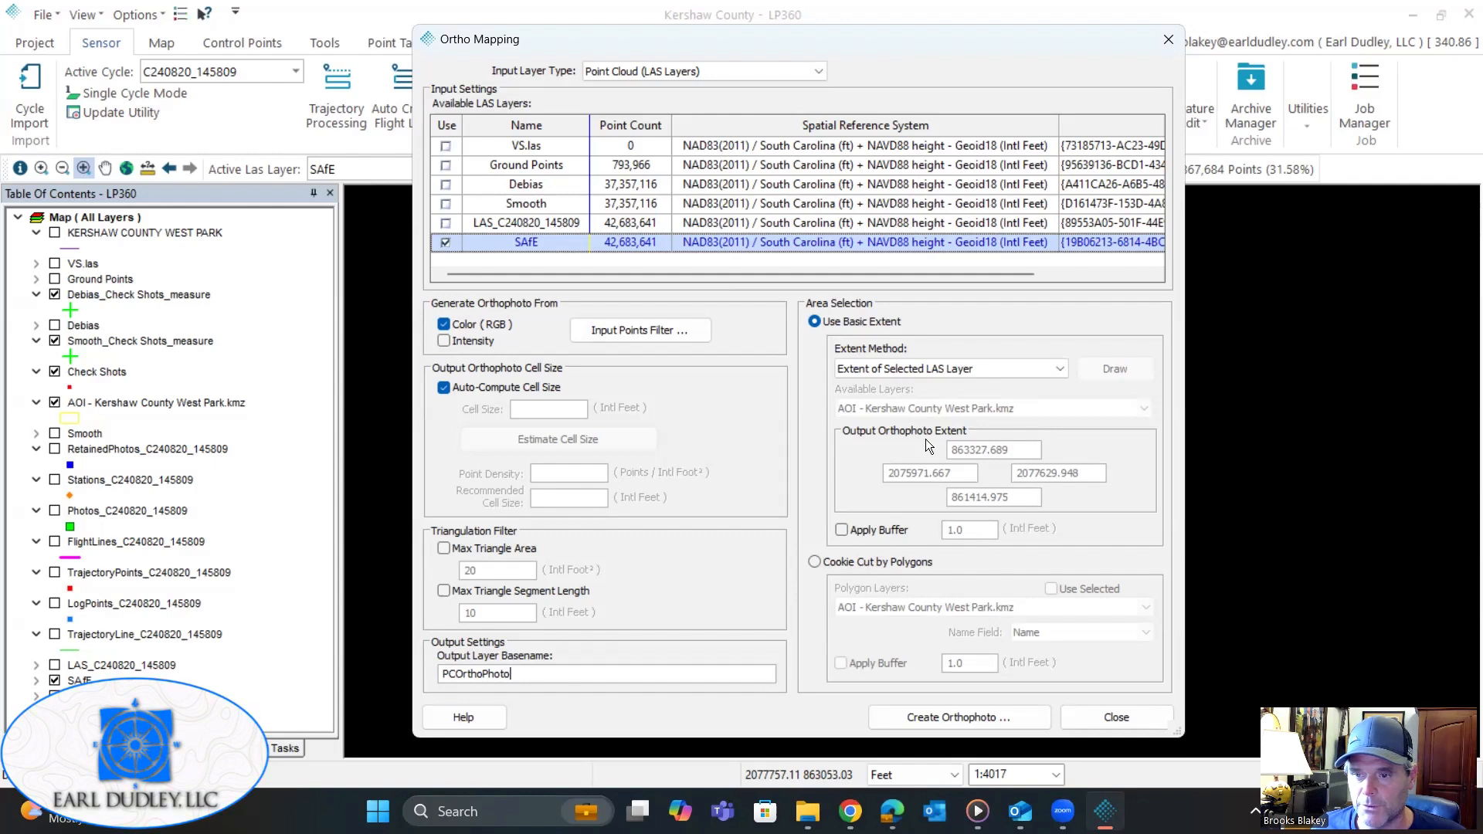
{"action": "left_click", "coordinate": [1057, 370]}
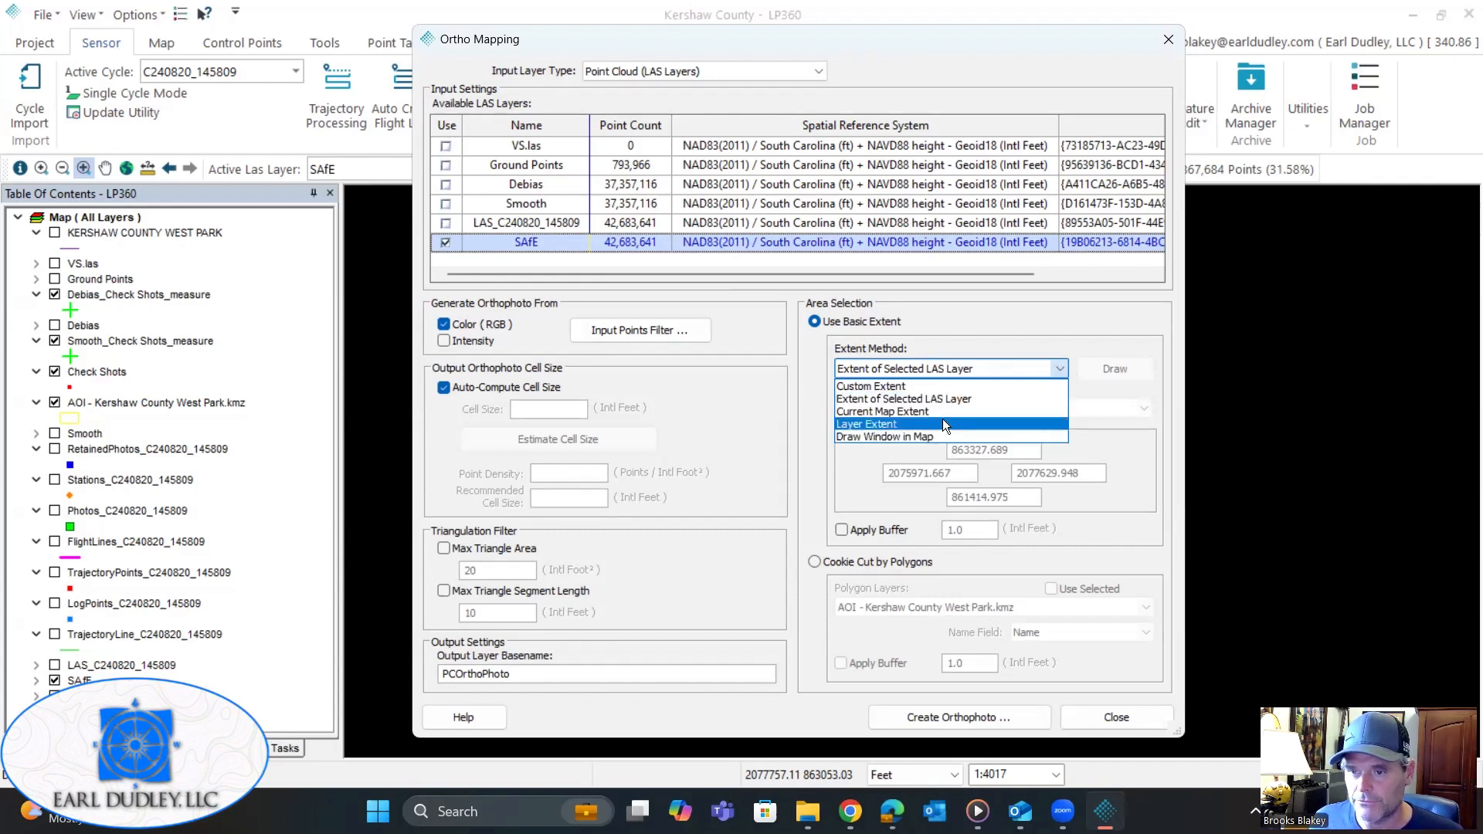
{"action": "left_click", "coordinate": [954, 399]}
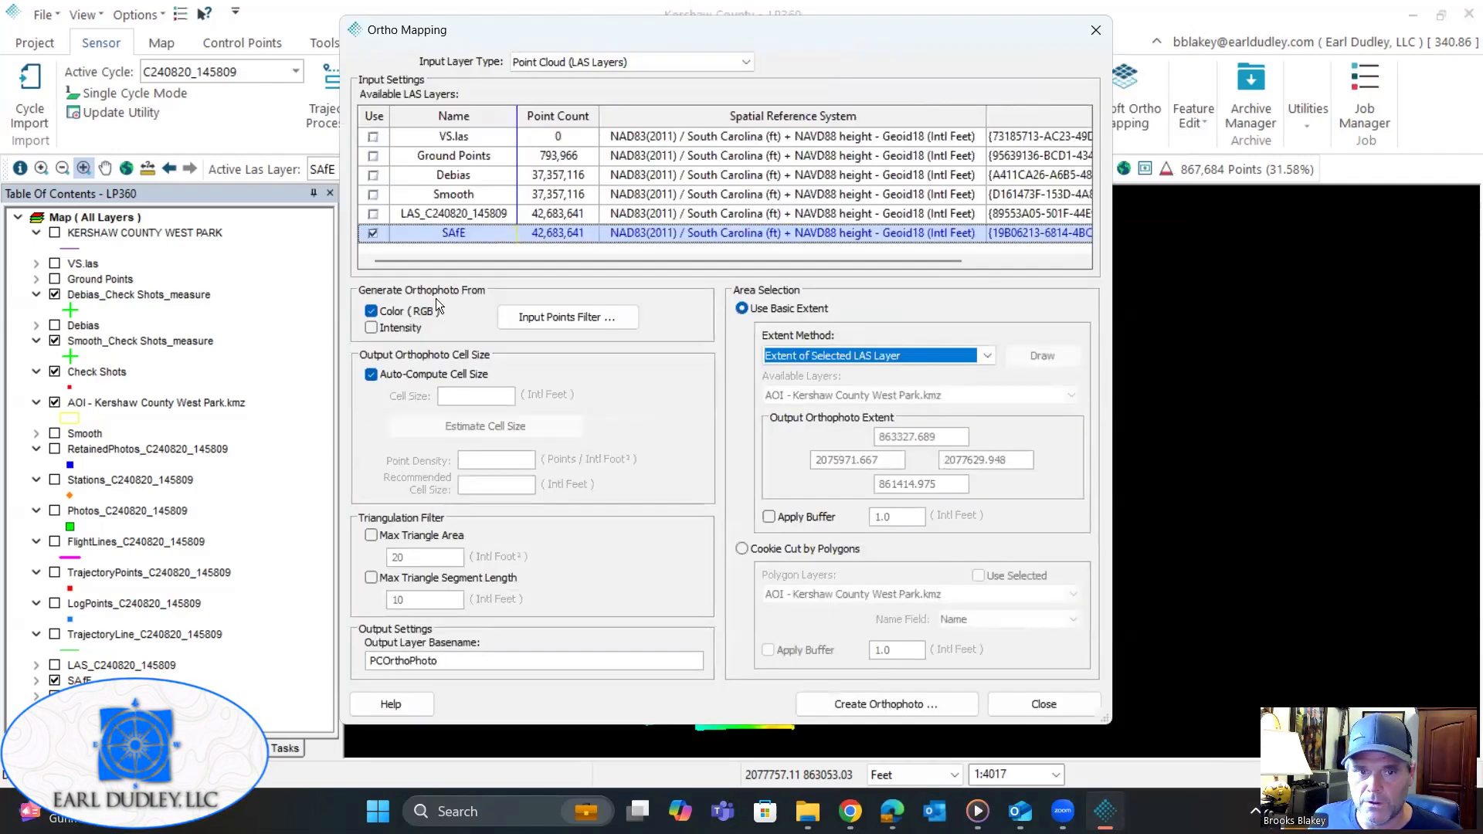
Step: Create the color orthophoto from the SAfE point cloud and close Ortho Mapping once processing is complete
{"action": "left_click", "coordinate": [924, 705]}
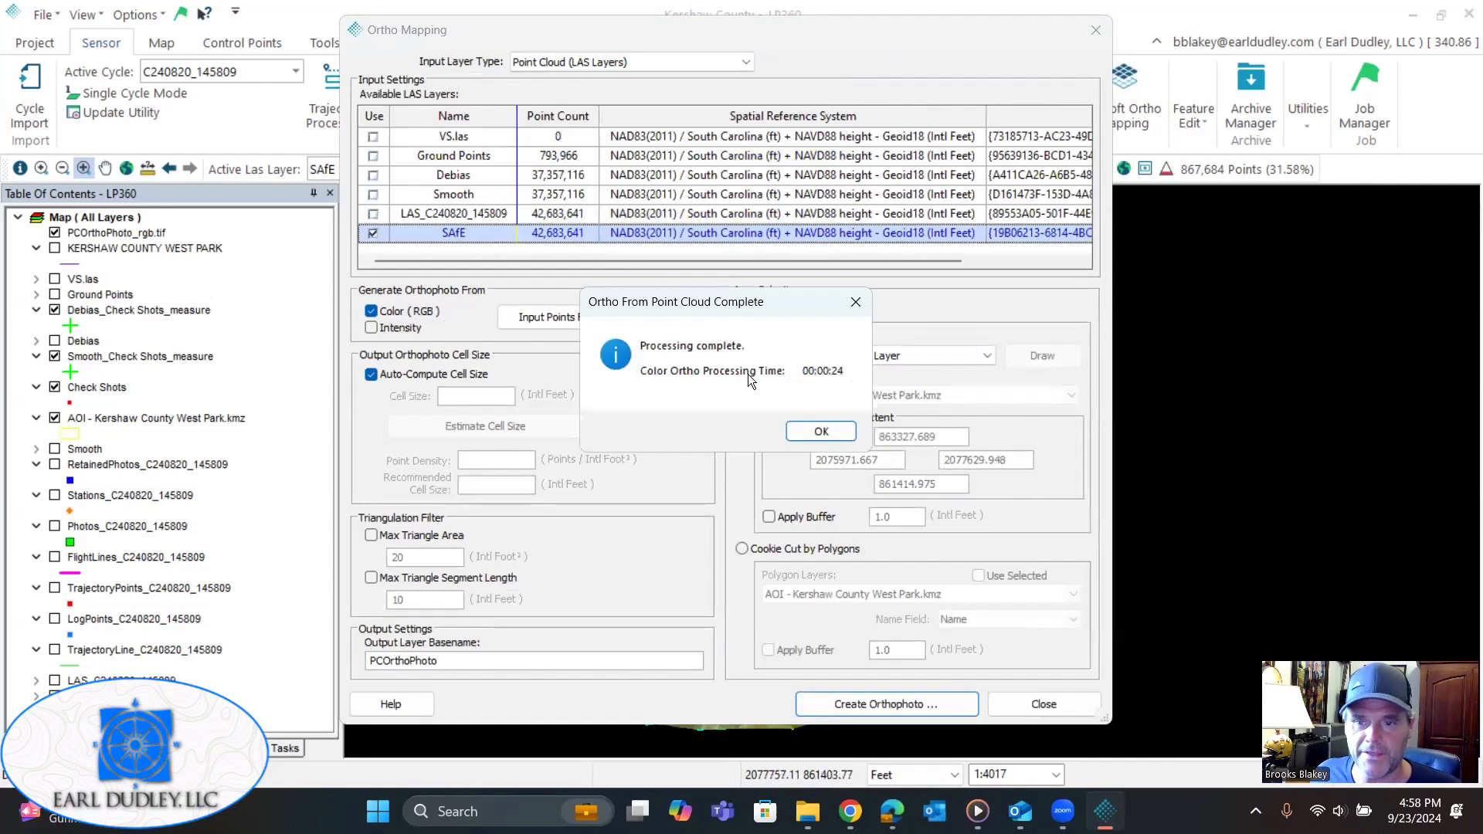
{"action": "left_click", "coordinate": [842, 432]}
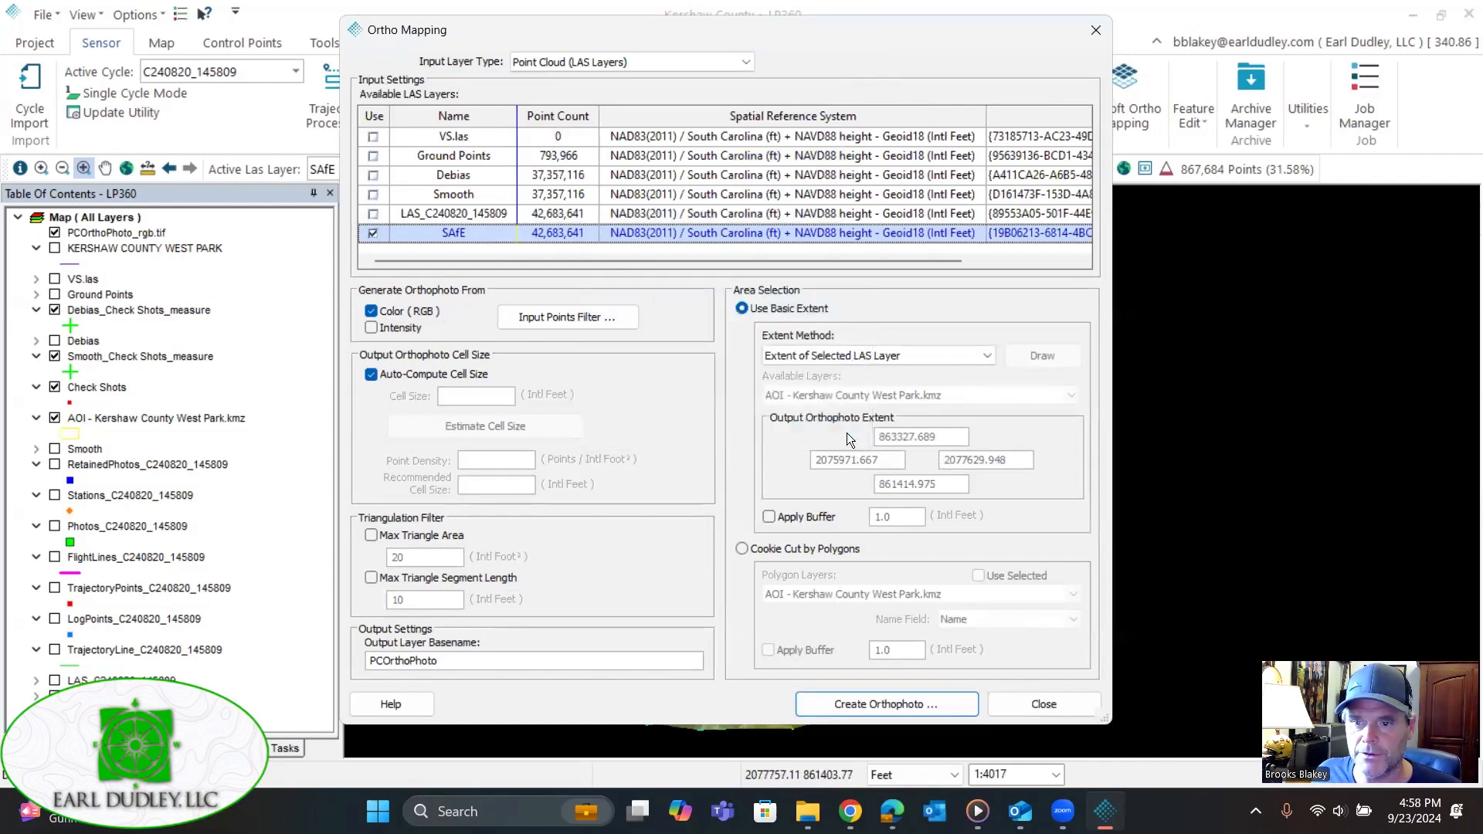
{"action": "left_click", "coordinate": [1067, 698]}
Step: Examine the image quality of PCOrthoPhoto_rgb.tif around the ball field infields, fences, dugouts and the open grass beside them
{"action": "left_click", "coordinate": [735, 461]}
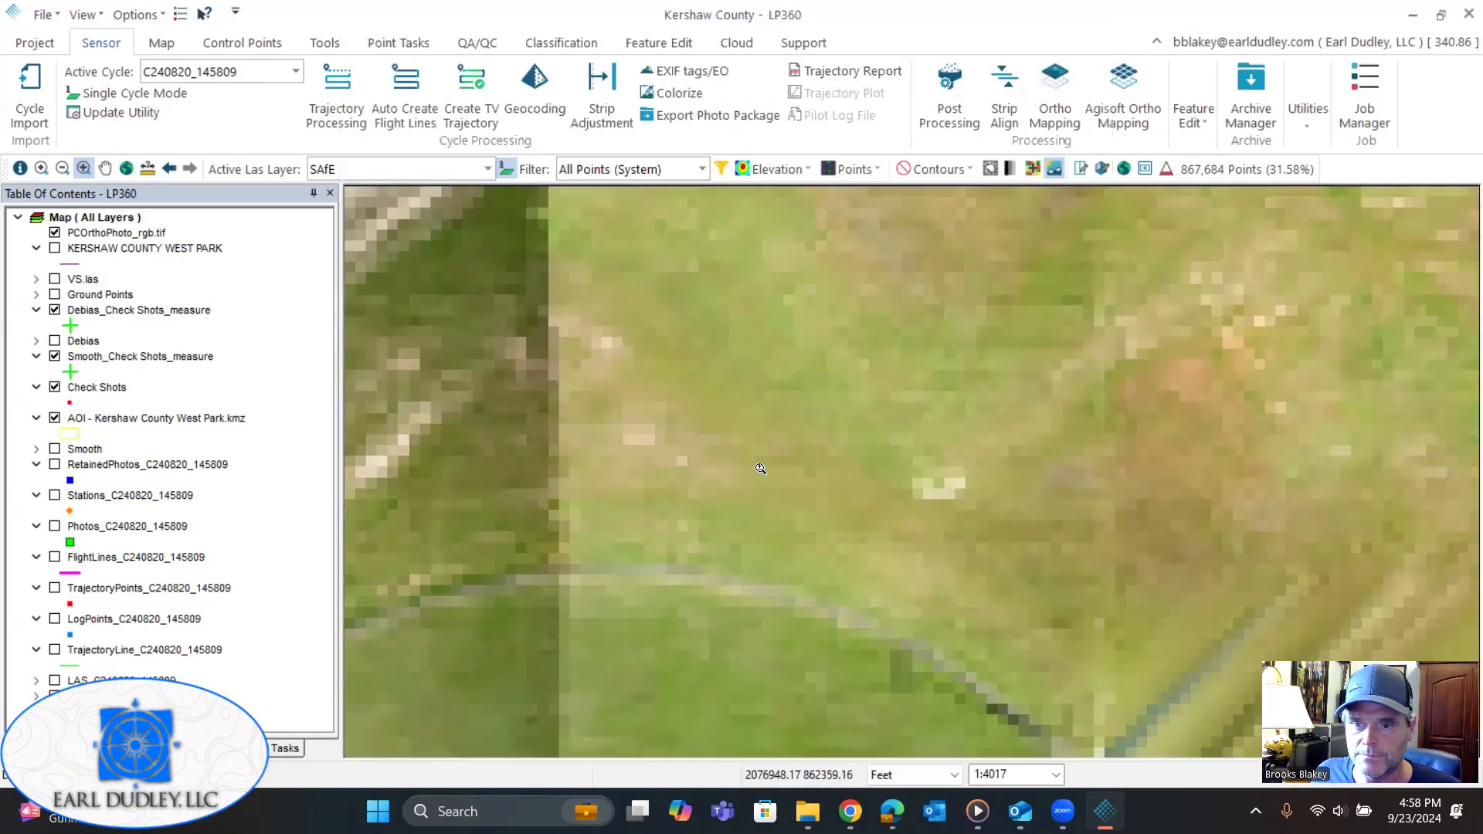
{"action": "left_click_drag", "start_coordinate": [848, 368], "coordinate": [1026, 328]}
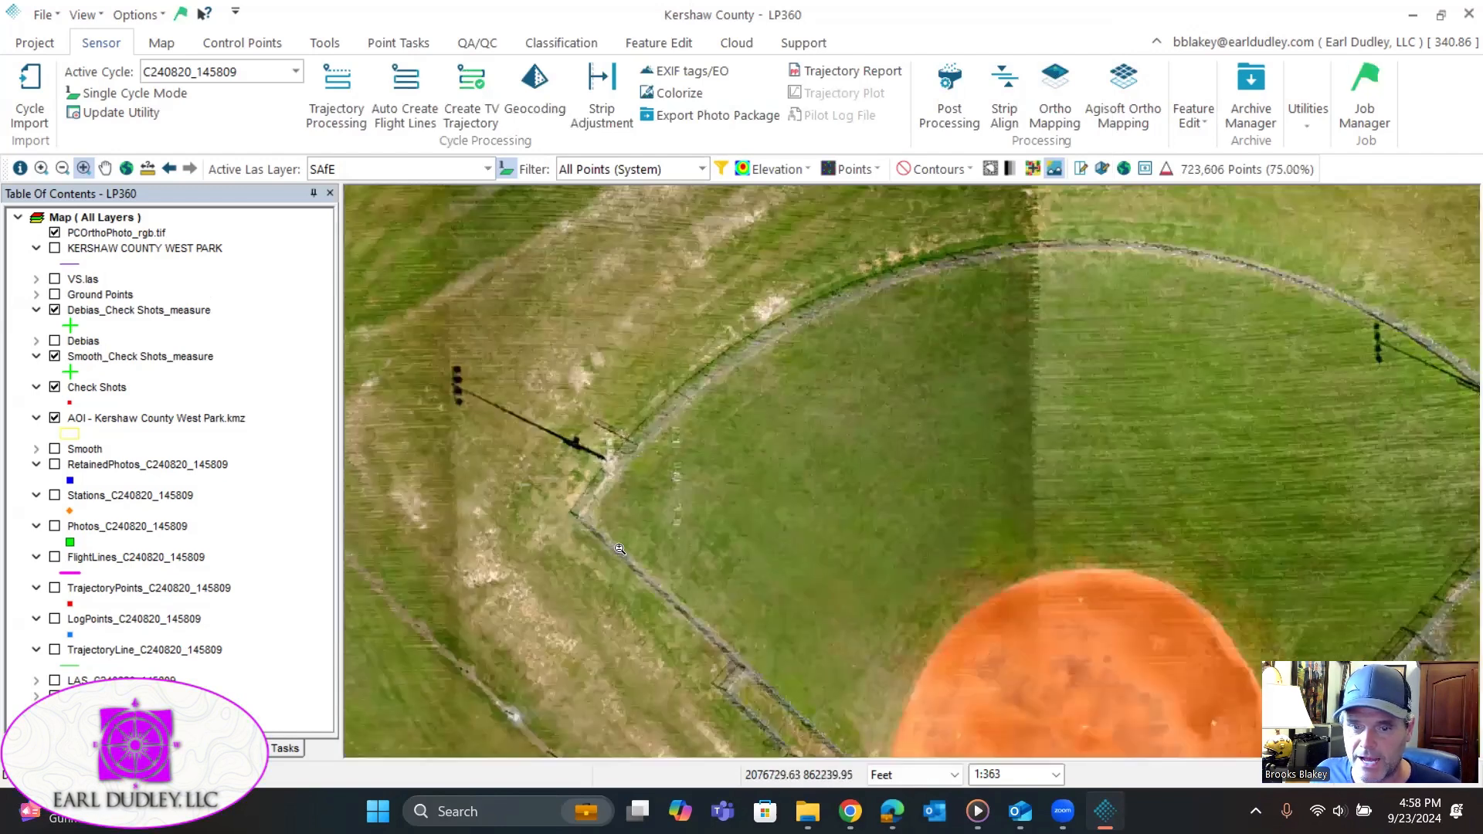
{"action": "left_click_drag", "start_coordinate": [619, 549], "coordinate": [700, 288]}
{"action": "left_click", "coordinate": [1052, 394]}
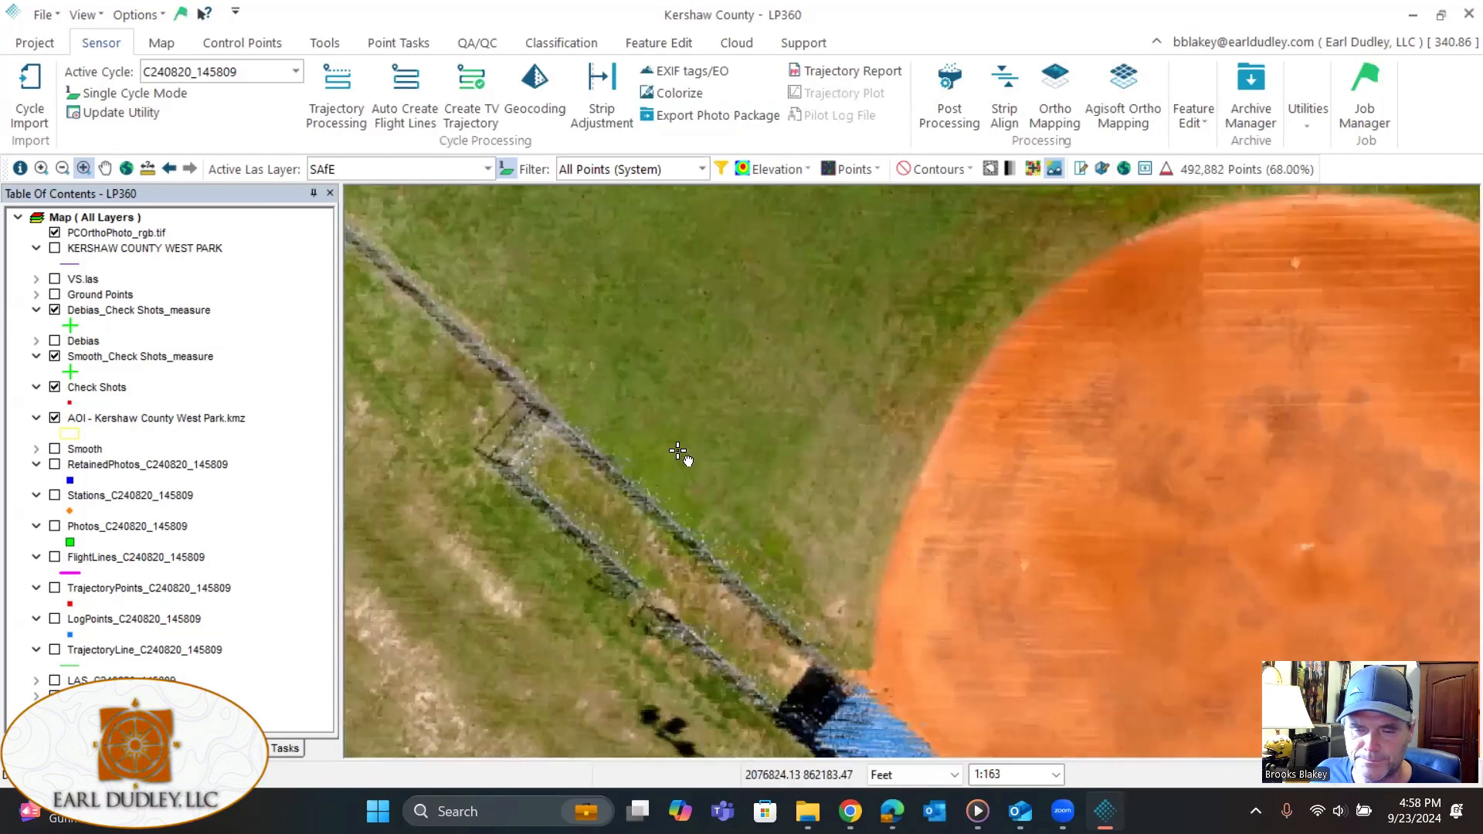
{"action": "left_click_drag", "start_coordinate": [1295, 399], "coordinate": [924, 431]}
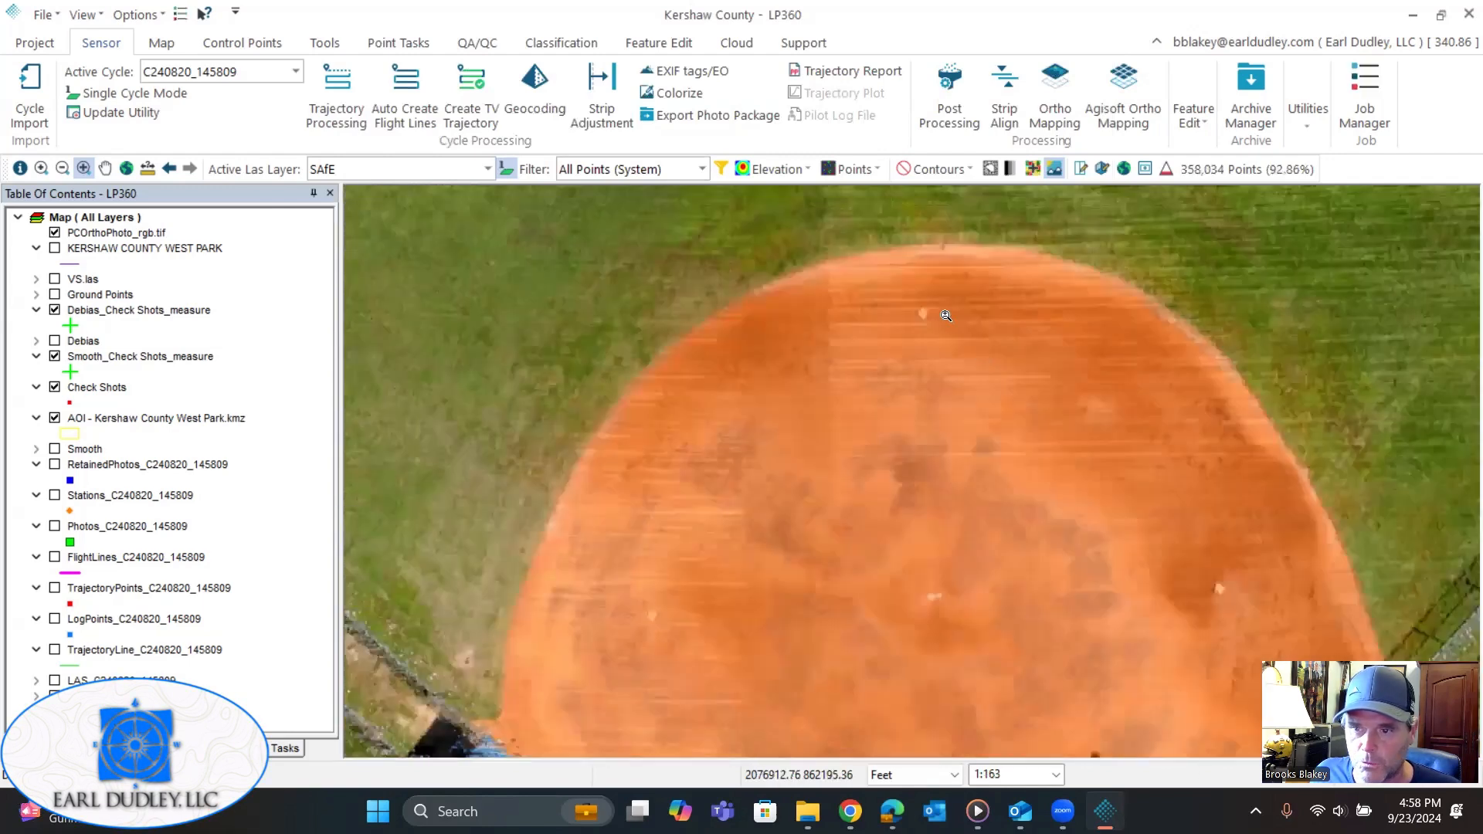
{"action": "left_click_drag", "start_coordinate": [944, 313], "coordinate": [773, 431]}
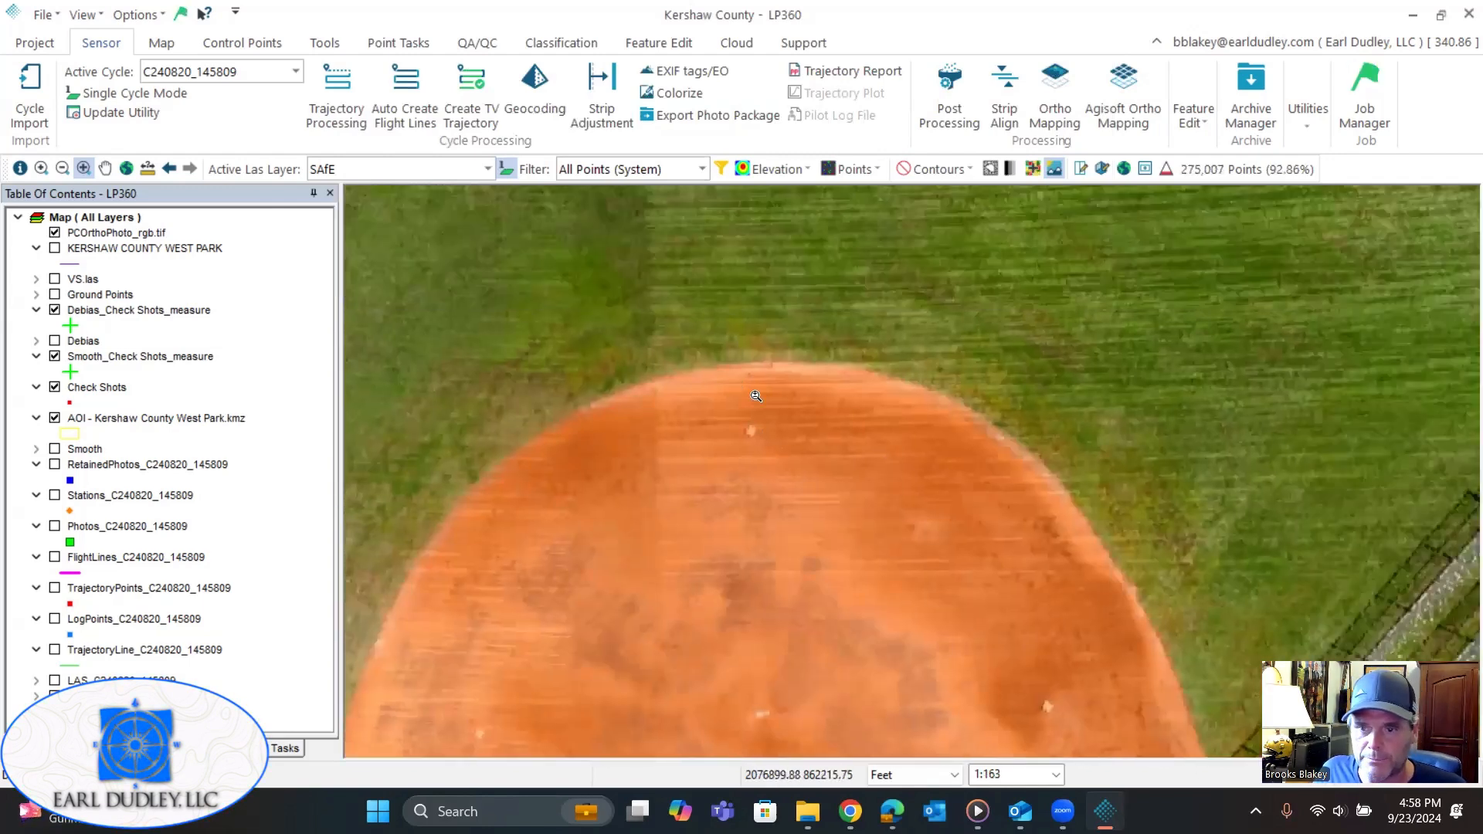
{"action": "left_click", "coordinate": [740, 385]}
{"action": "scroll", "coordinate": [739, 454], "scroll_direction": "down", "scroll_amount": 2}
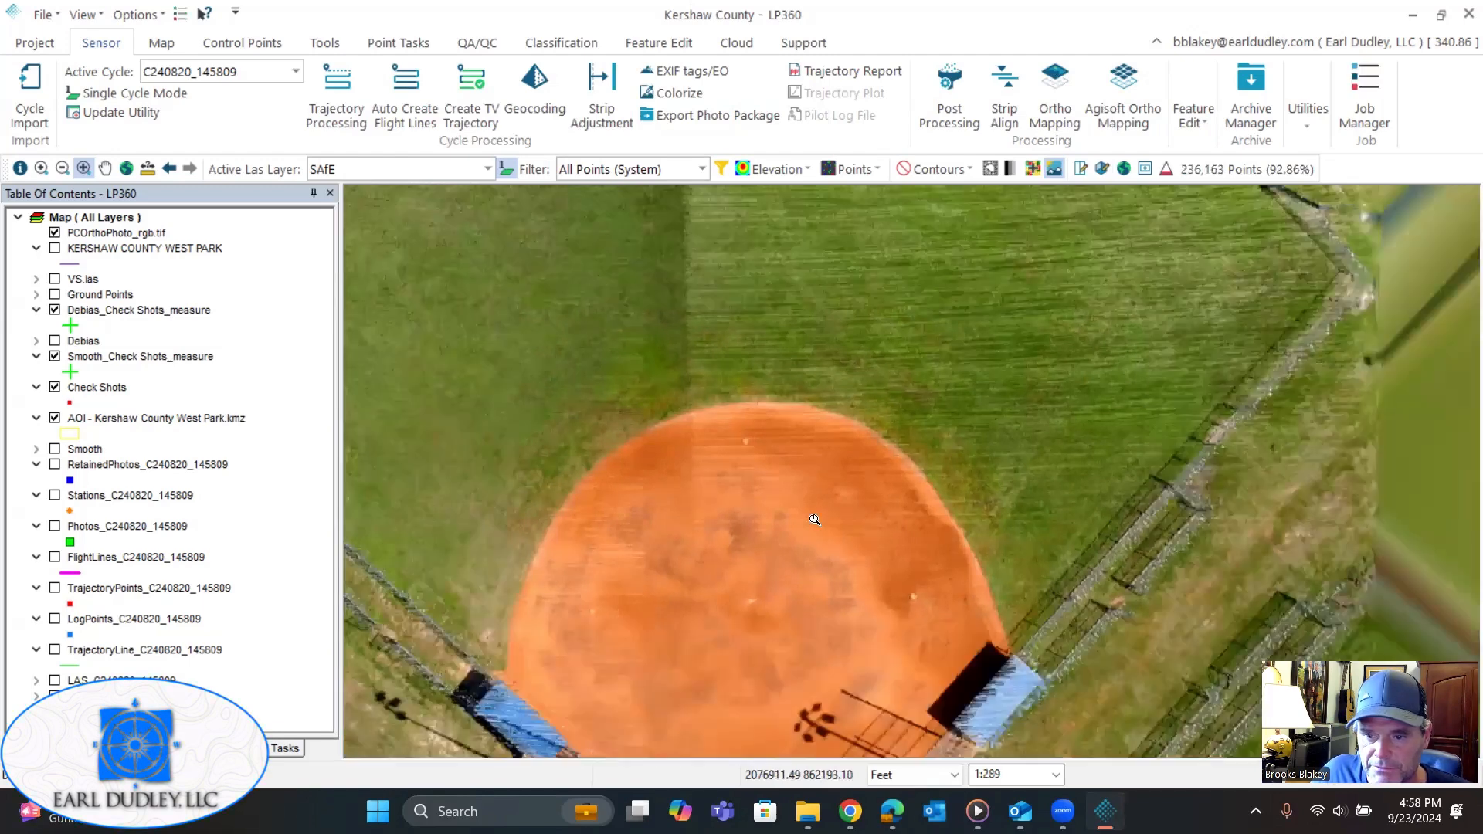
{"action": "left_click_drag", "start_coordinate": [816, 519], "coordinate": [752, 245]}
{"action": "left_click_drag", "start_coordinate": [833, 549], "coordinate": [997, 385]}
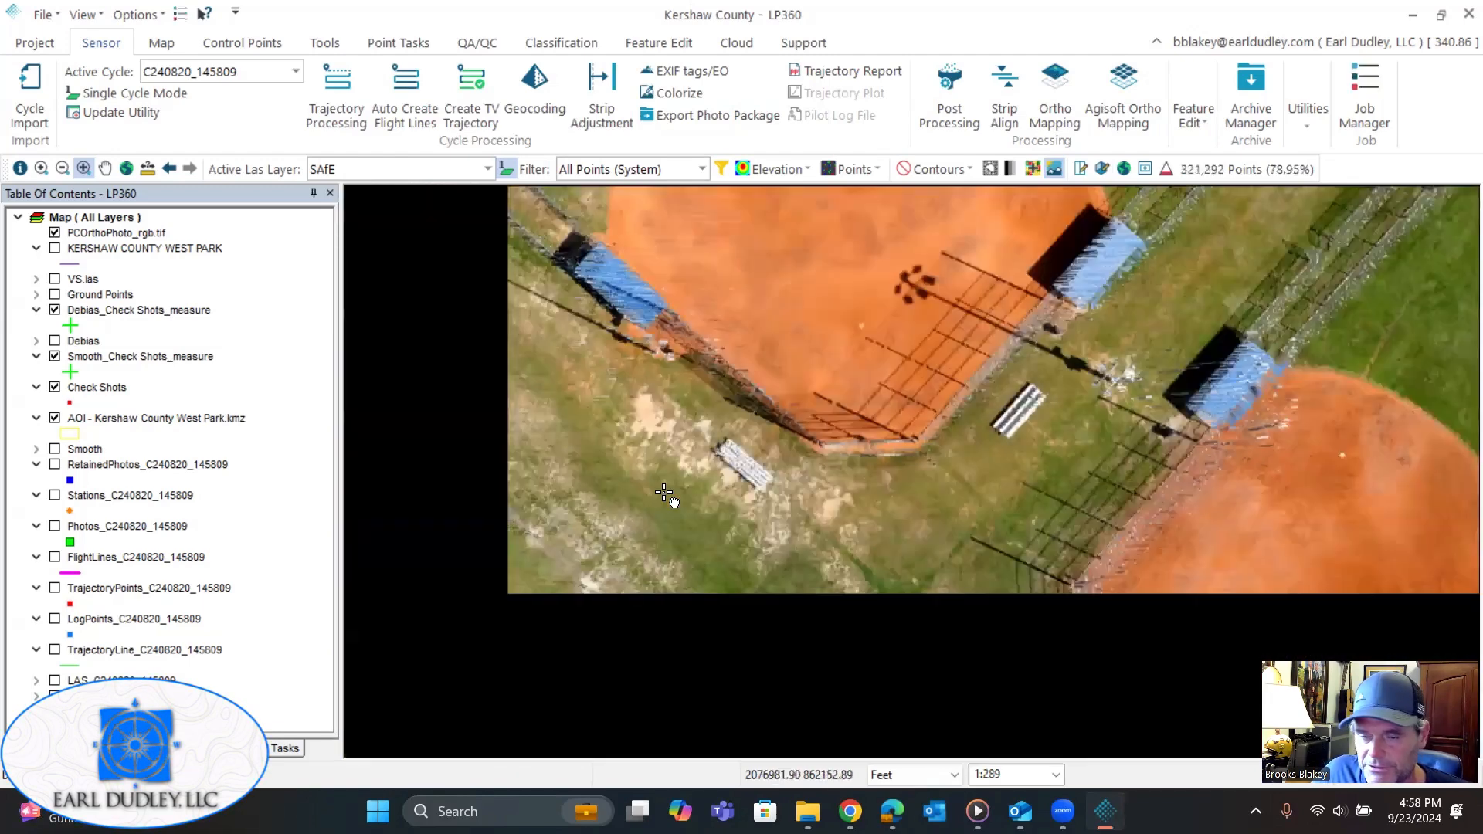
{"action": "left_click_drag", "start_coordinate": [763, 294], "coordinate": [865, 423]}
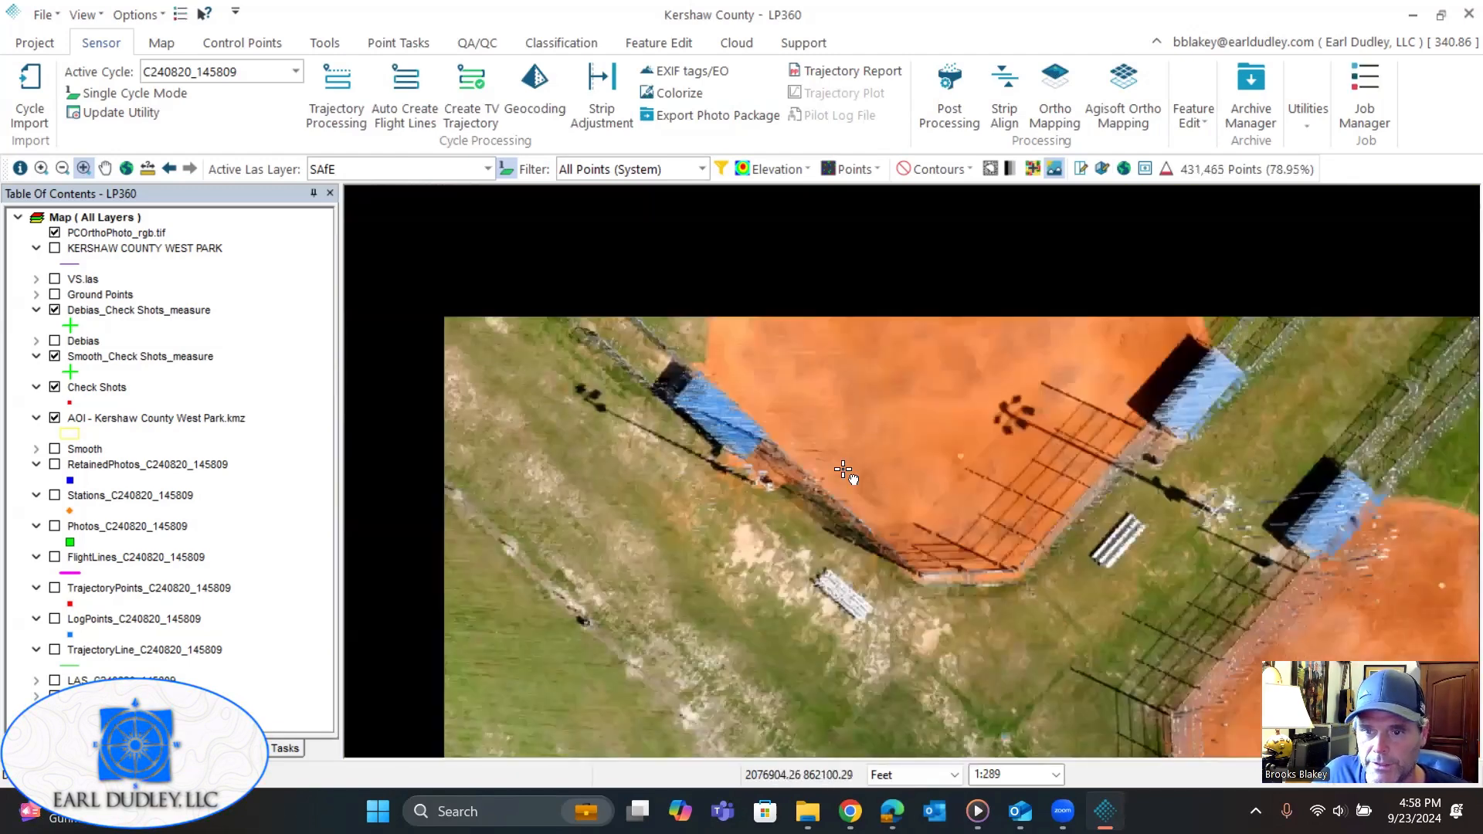
{"action": "scroll", "coordinate": [765, 421], "scroll_direction": "down", "scroll_amount": 3}
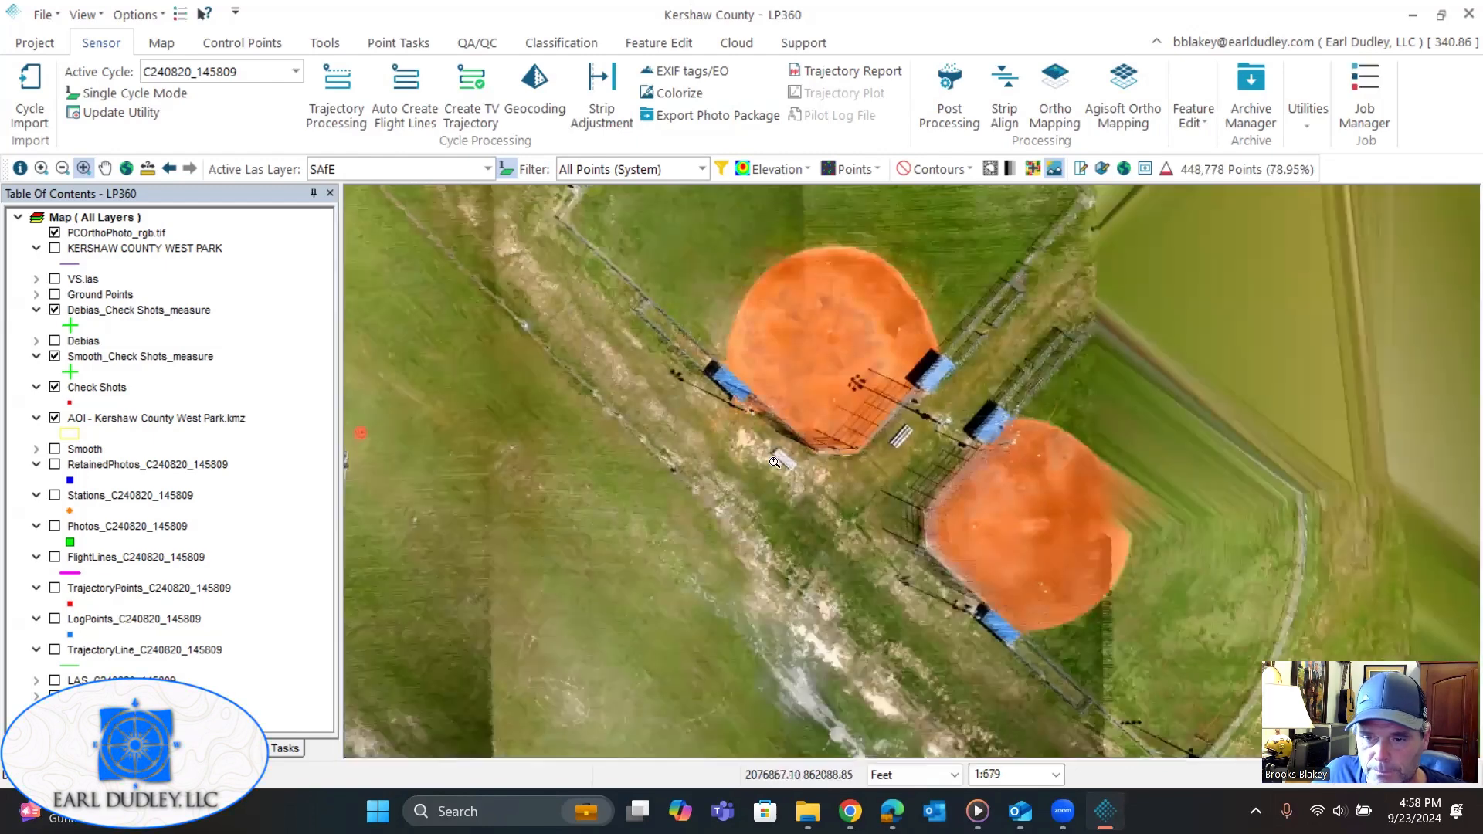
{"action": "left_click_drag", "start_coordinate": [649, 471], "coordinate": [951, 340]}
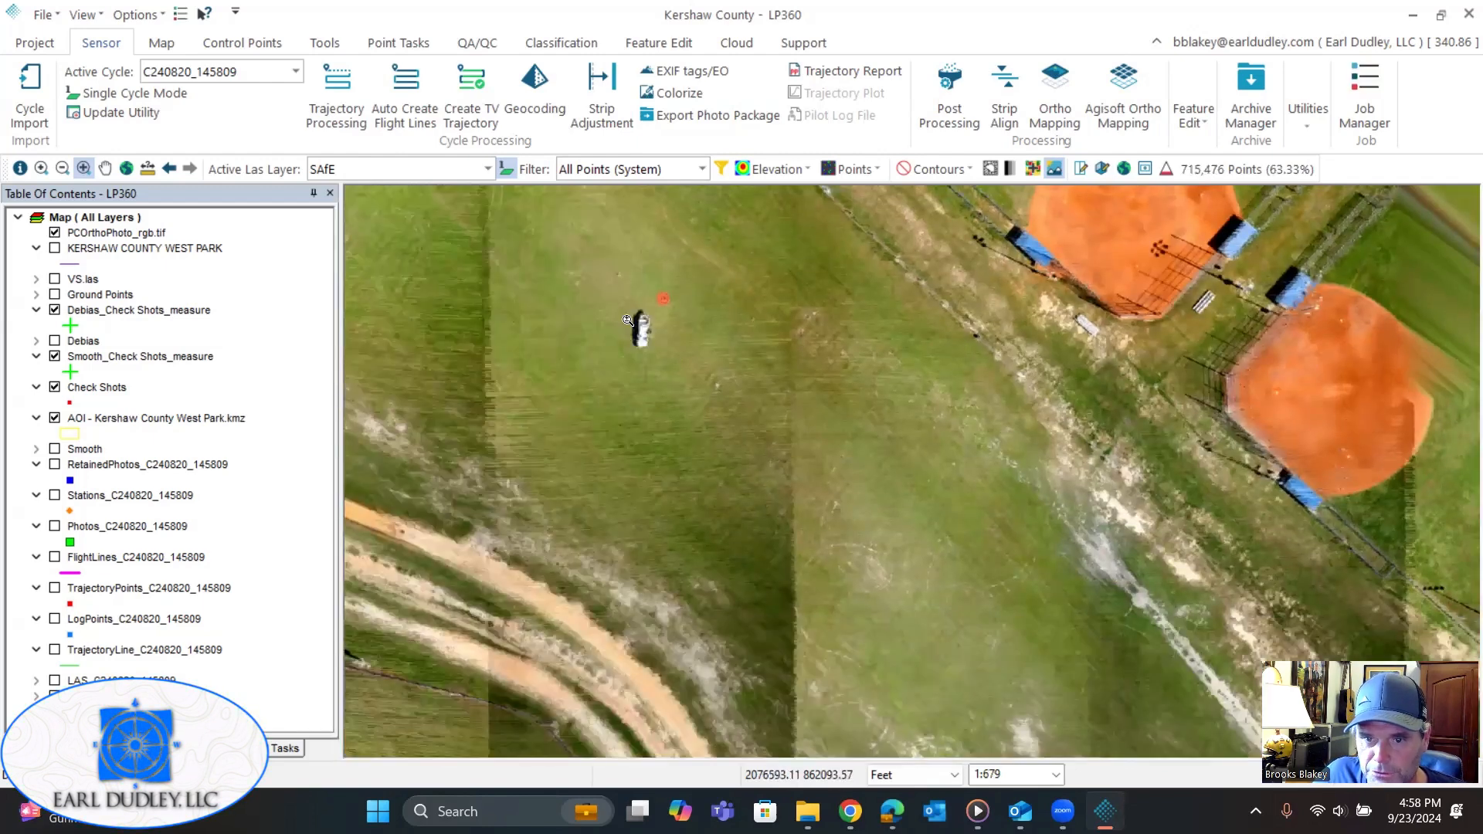
{"action": "scroll", "coordinate": [627, 319], "scroll_direction": "up", "scroll_amount": 3}
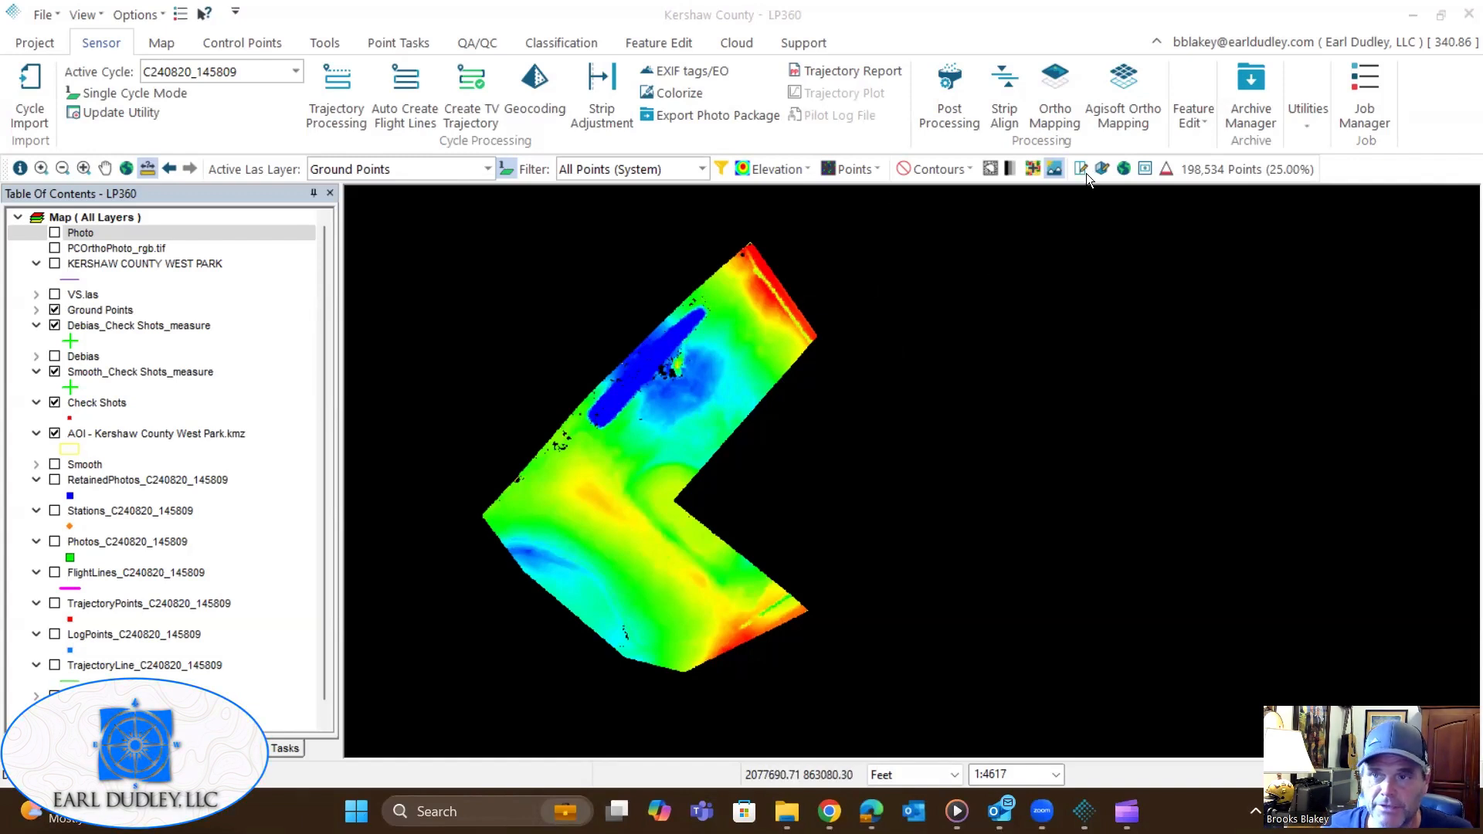
Step: Open Ortho Mapping with Images (Photo Layers) as the input type and select the RetainedPhotos_C240820_145809 layer
{"action": "left_click", "coordinate": [1057, 89]}
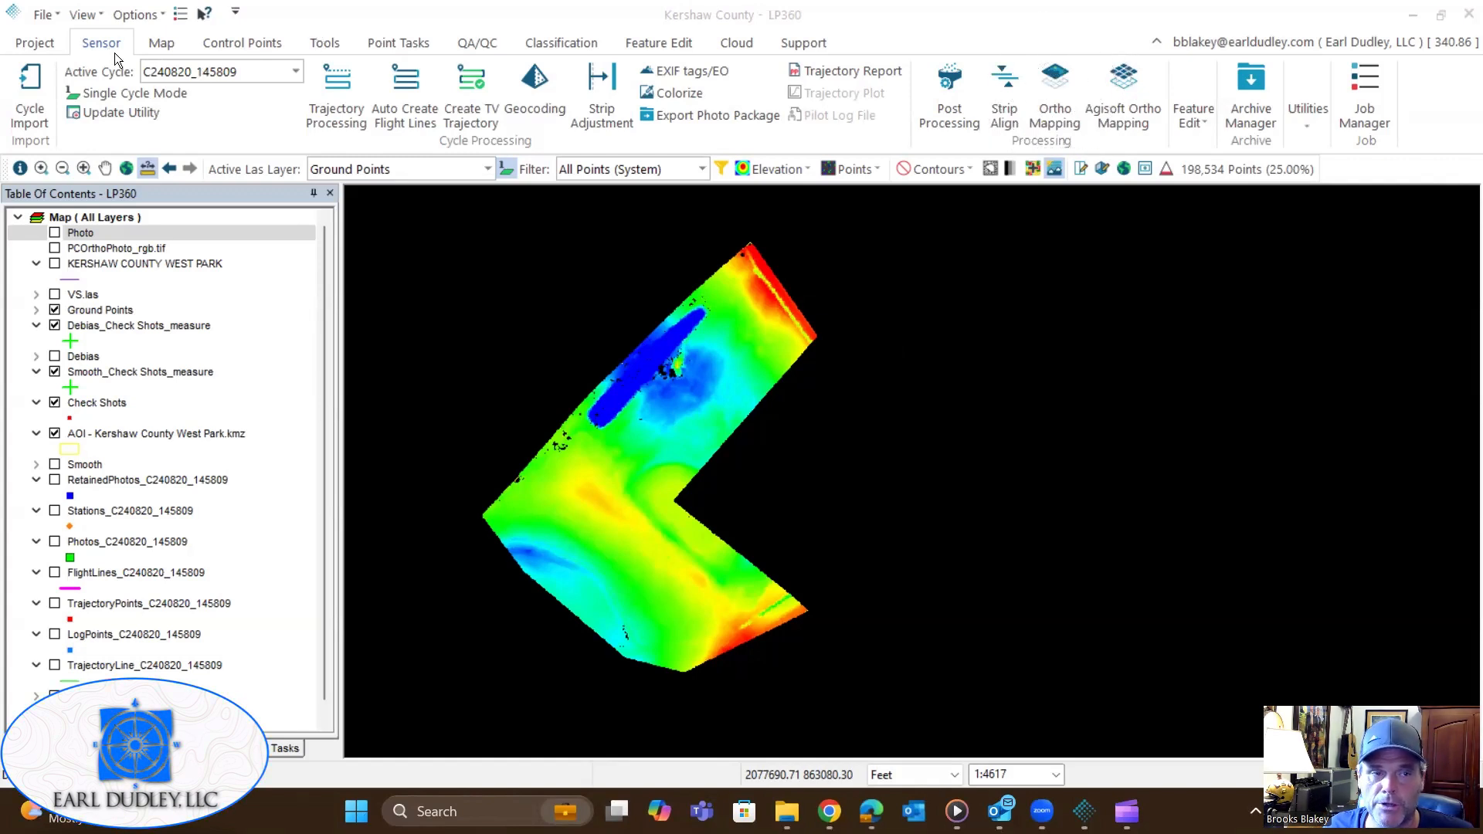
{"action": "left_click", "coordinate": [1052, 79]}
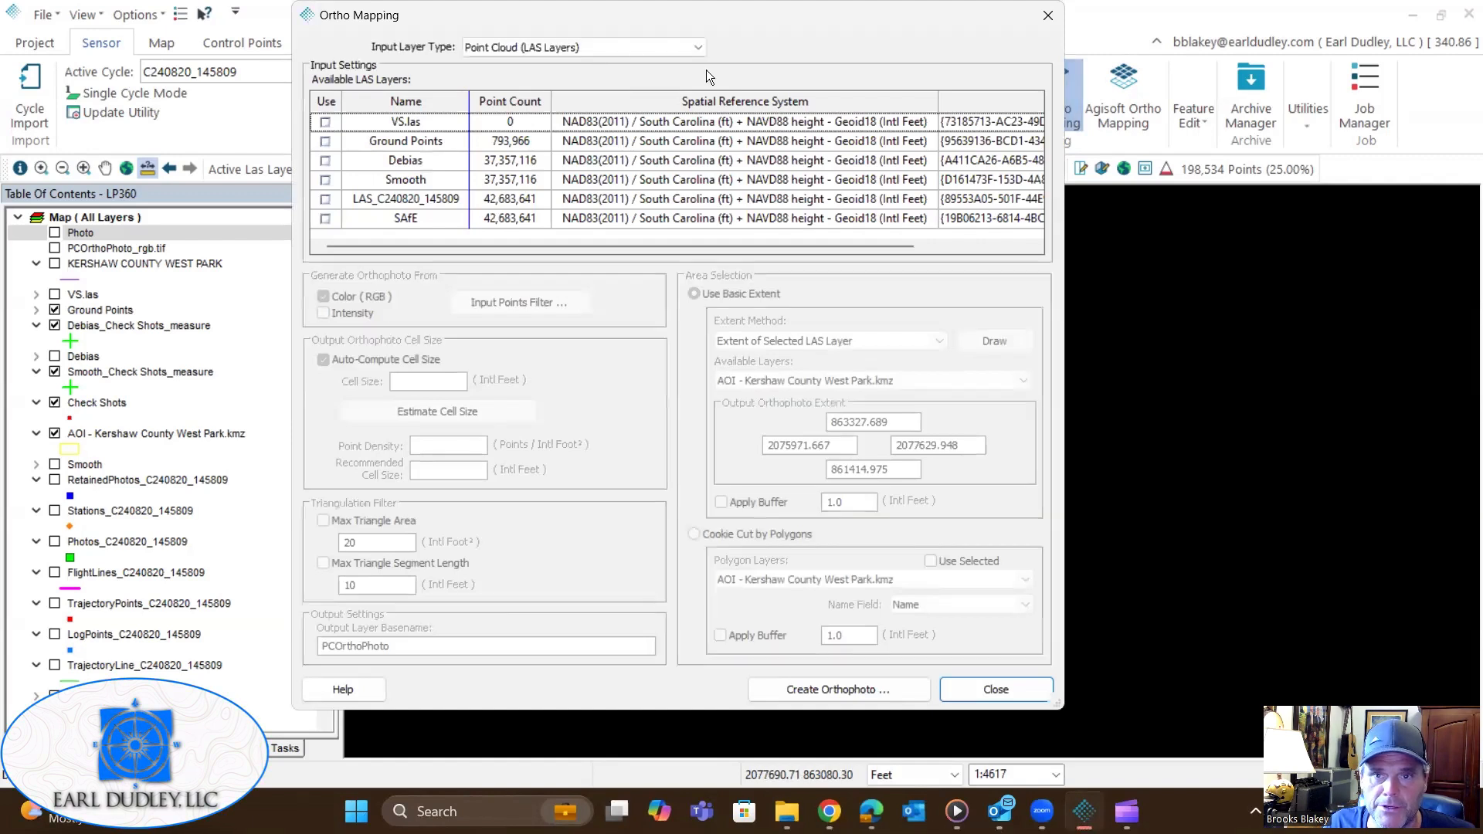
{"action": "left_click", "coordinate": [701, 47]}
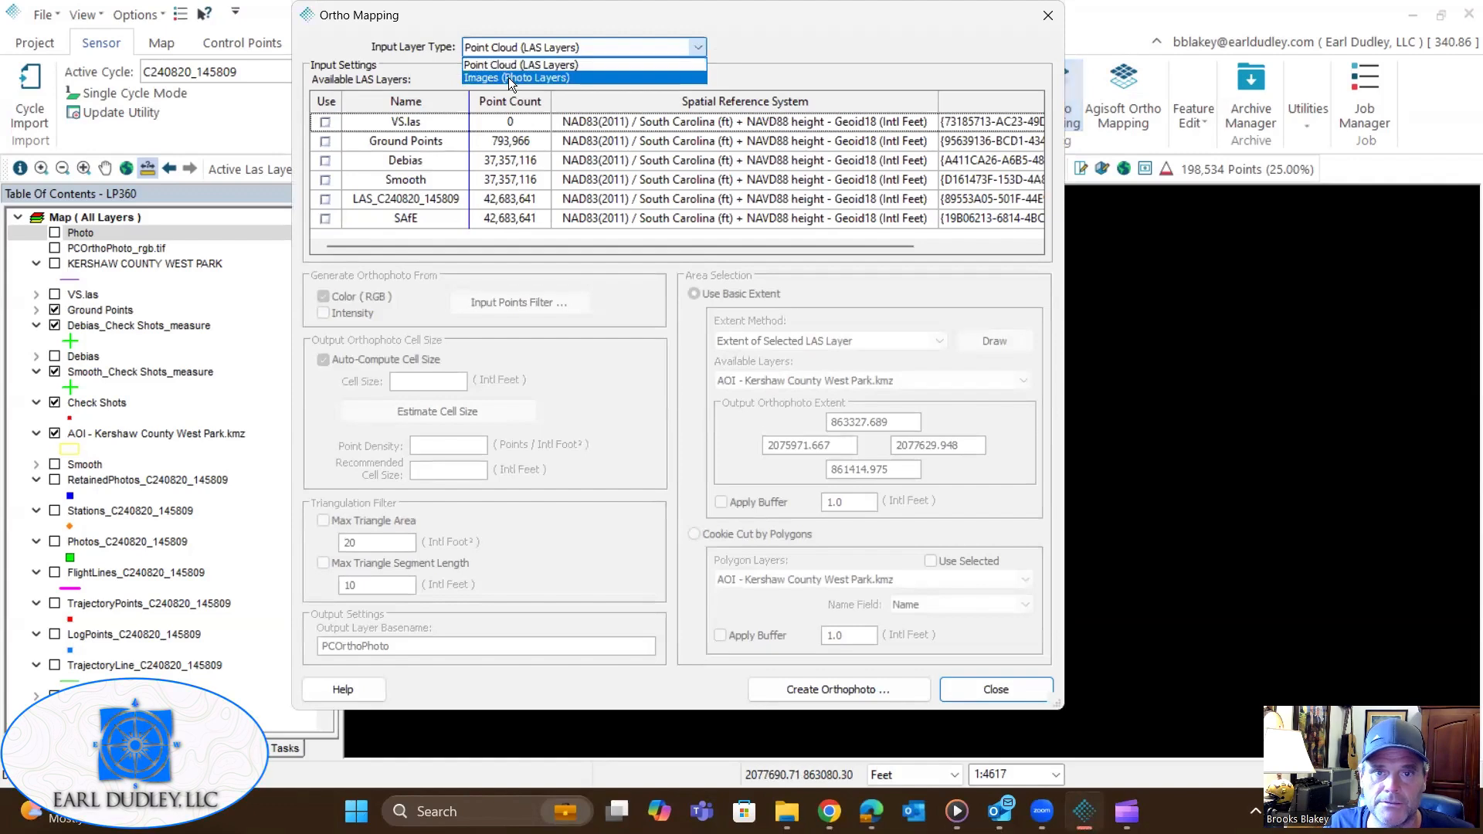
{"action": "left_click", "coordinate": [509, 77]}
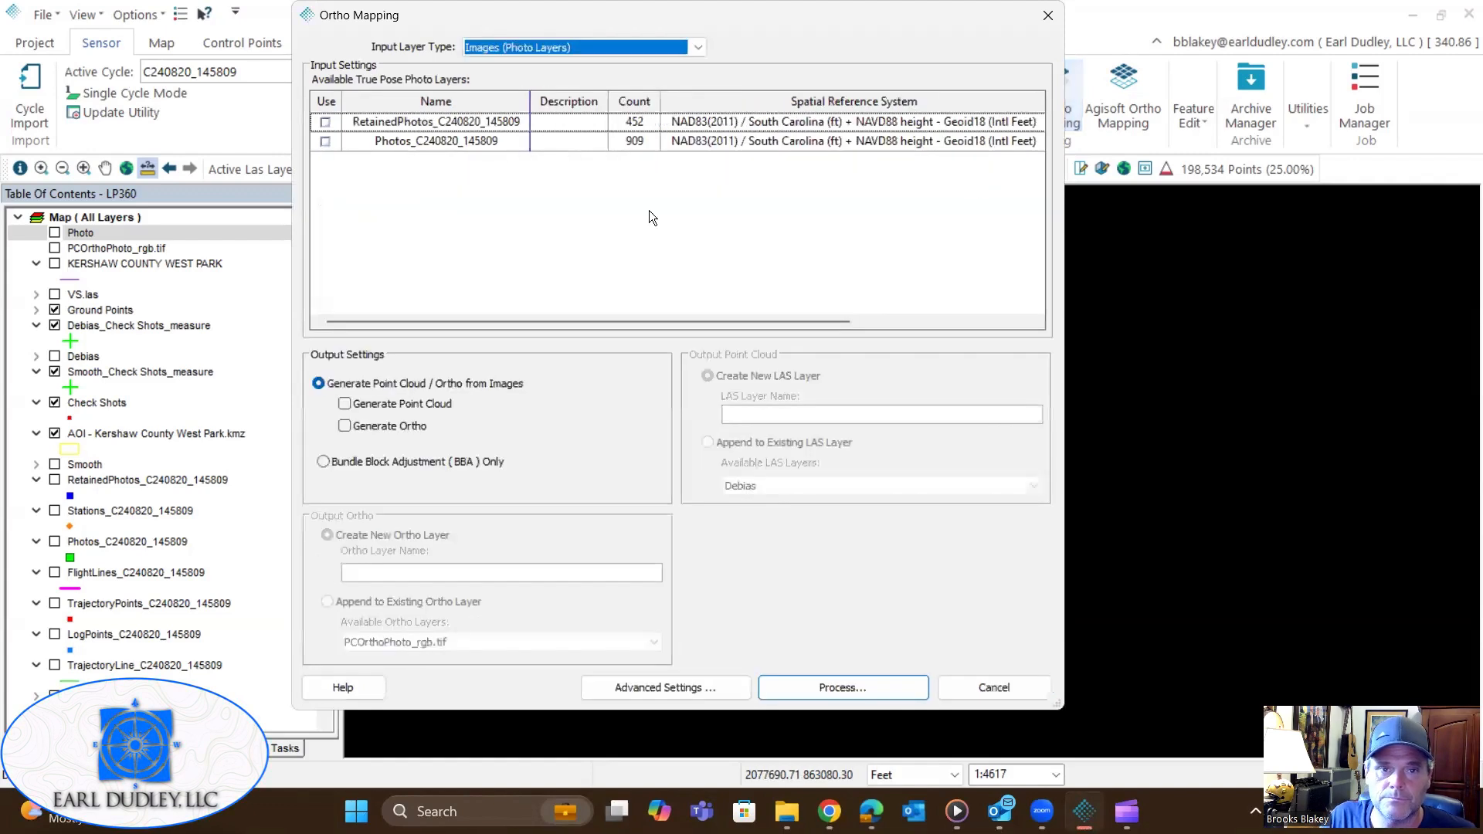
{"action": "left_click", "coordinate": [325, 121]}
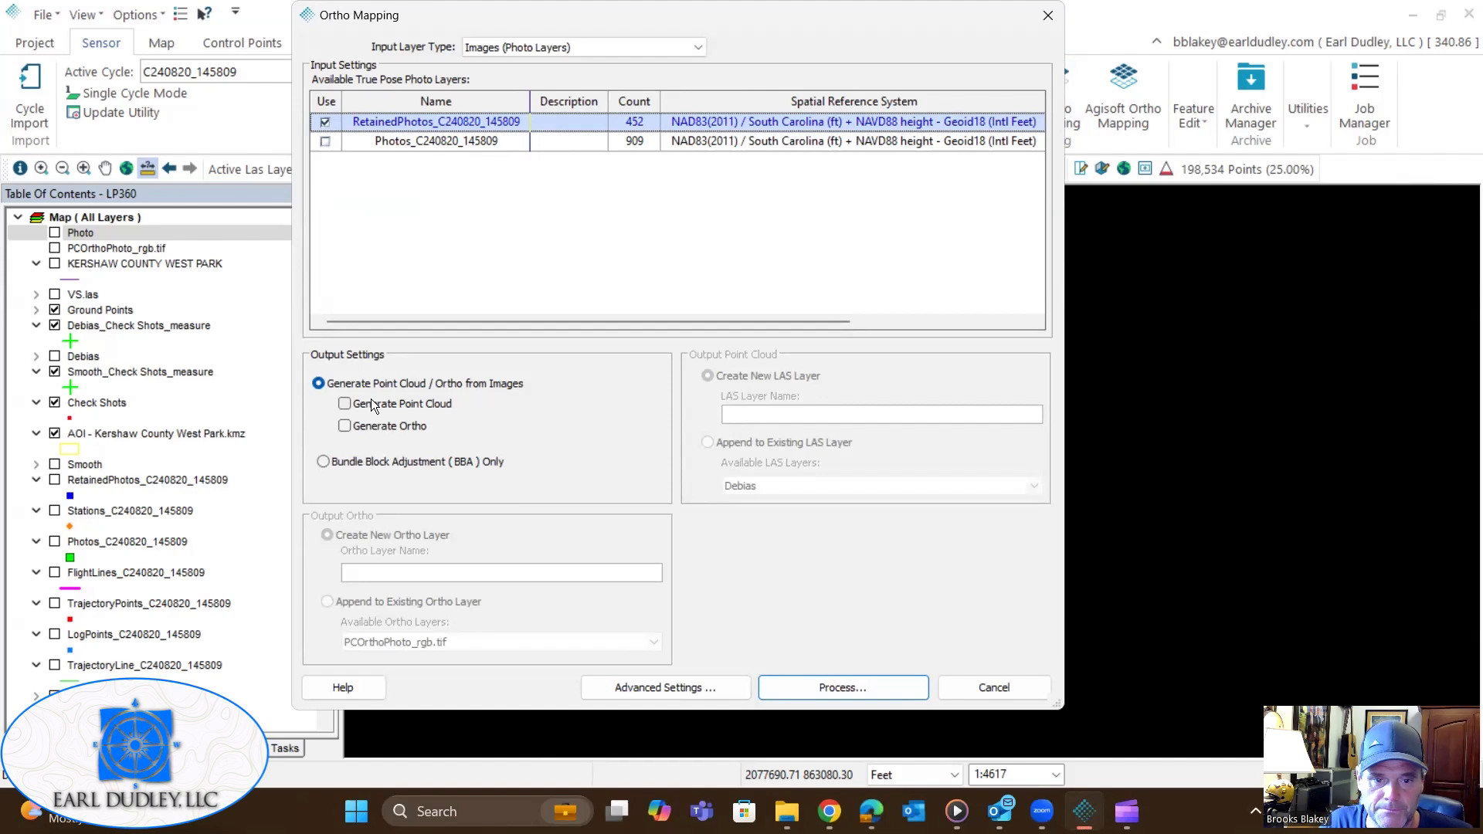
Step: Enable ortho generation into a new layer named Photo from Images and submit the Ortho Mapping job
{"action": "left_click", "coordinate": [345, 426]}
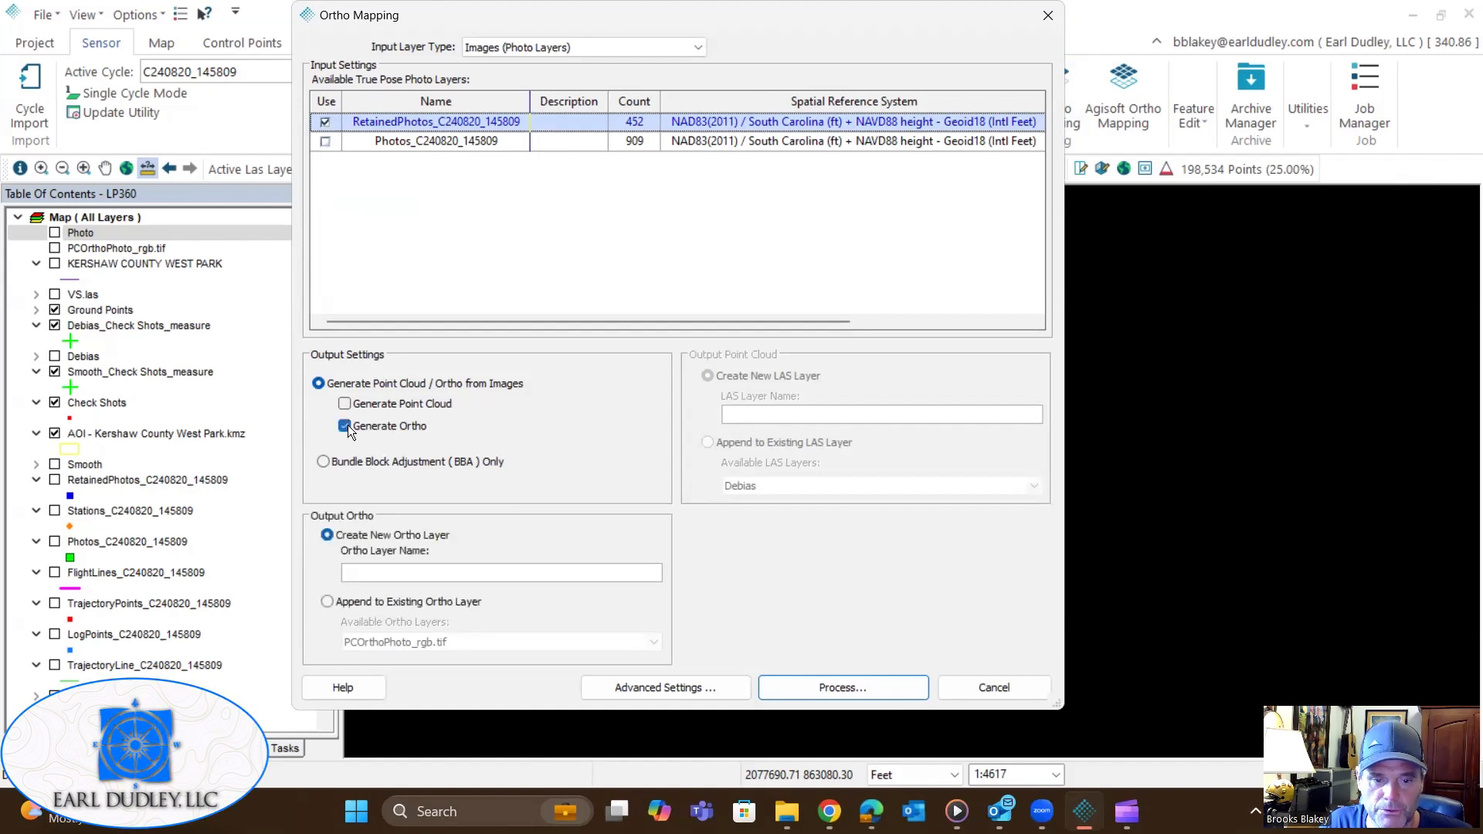
{"action": "left_click", "coordinate": [514, 570]}
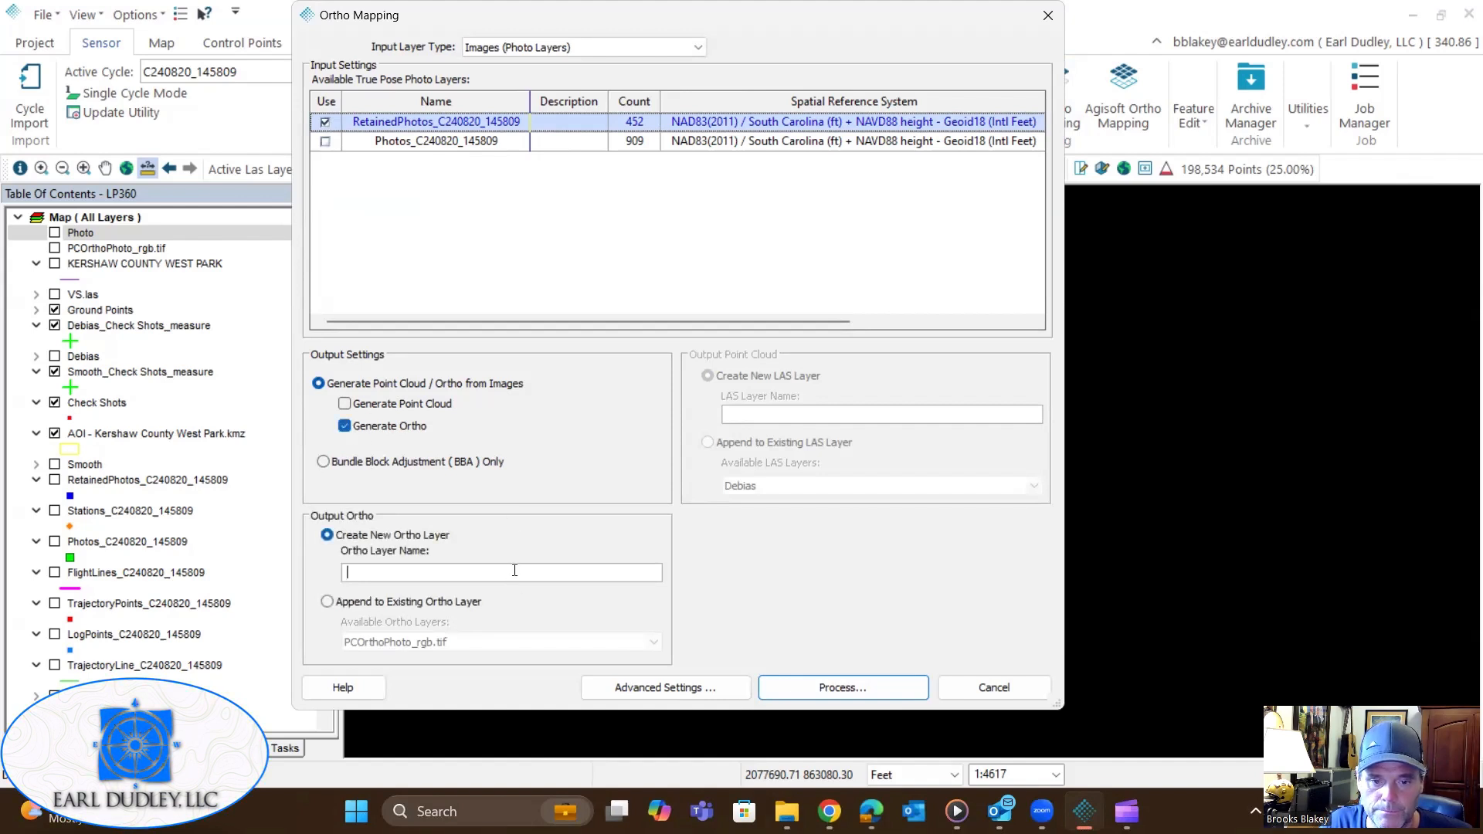
{"action": "type", "text": "Photo from Images"}
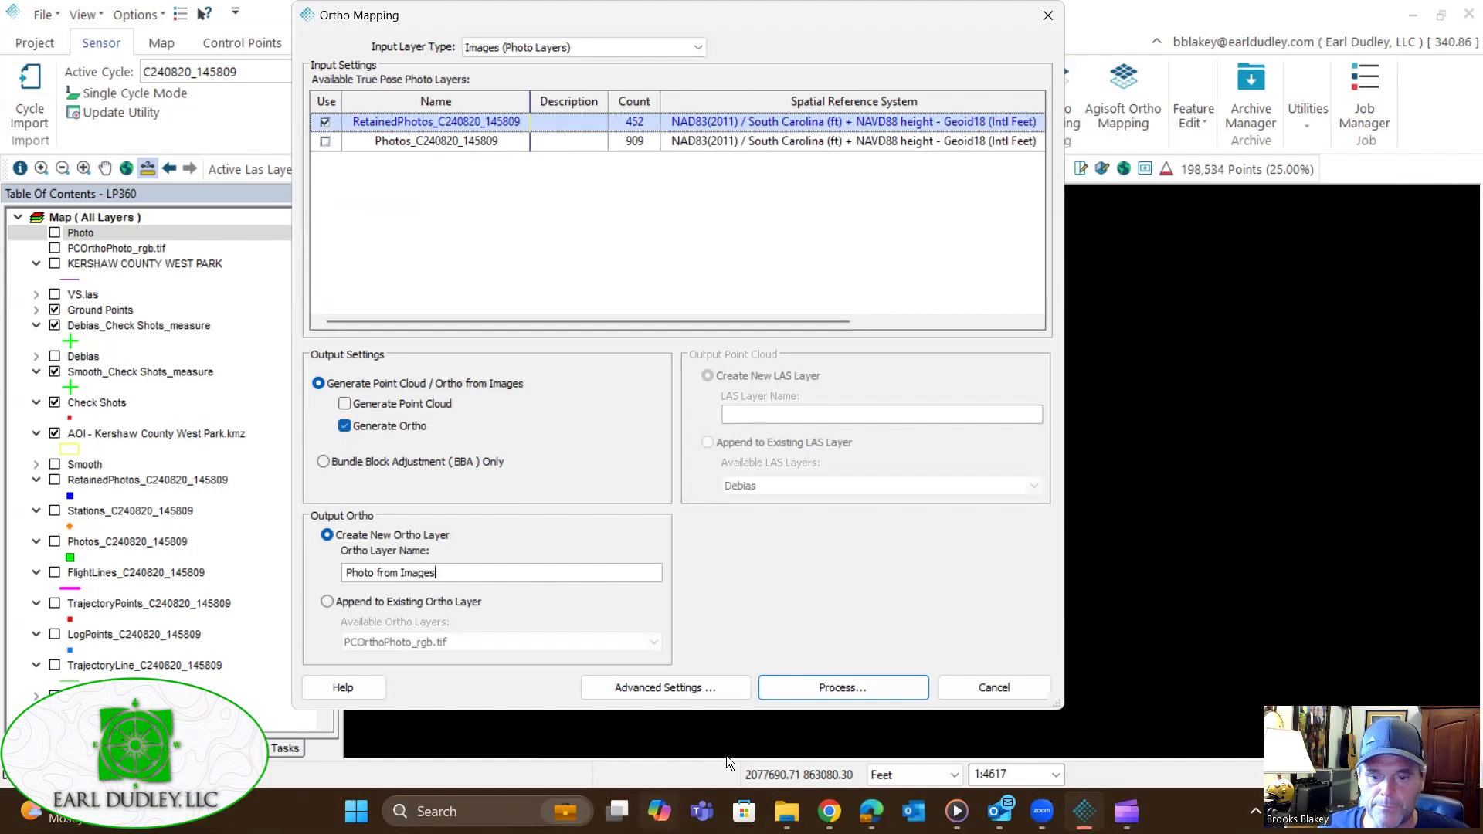
{"action": "left_click", "coordinate": [867, 686]}
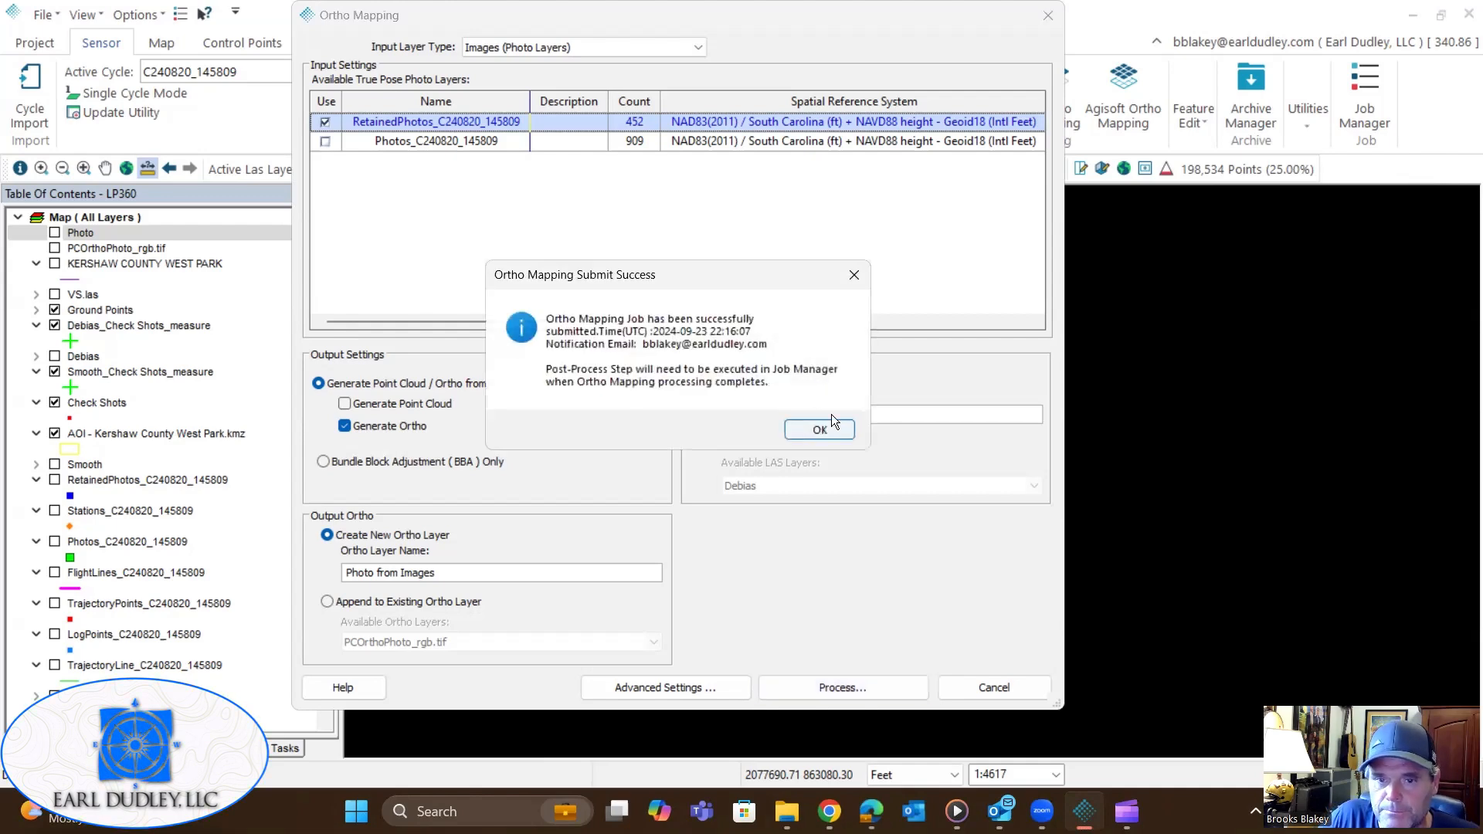
{"action": "left_click", "coordinate": [827, 426]}
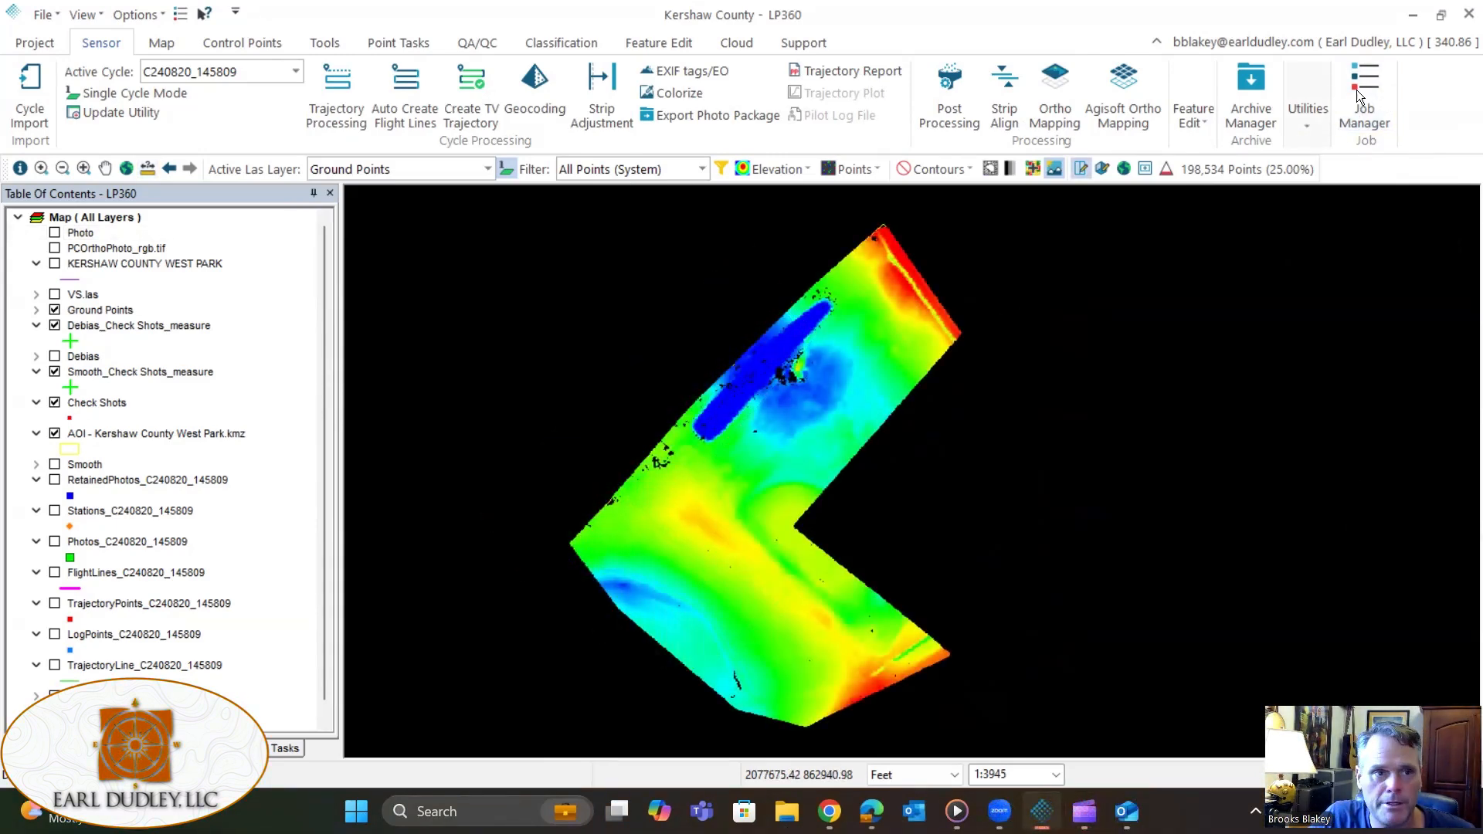
Step: Run the complete job steps for the Ready Kershaw County job in Job Manager to add its new ortho layer
{"action": "left_click", "coordinate": [1372, 97]}
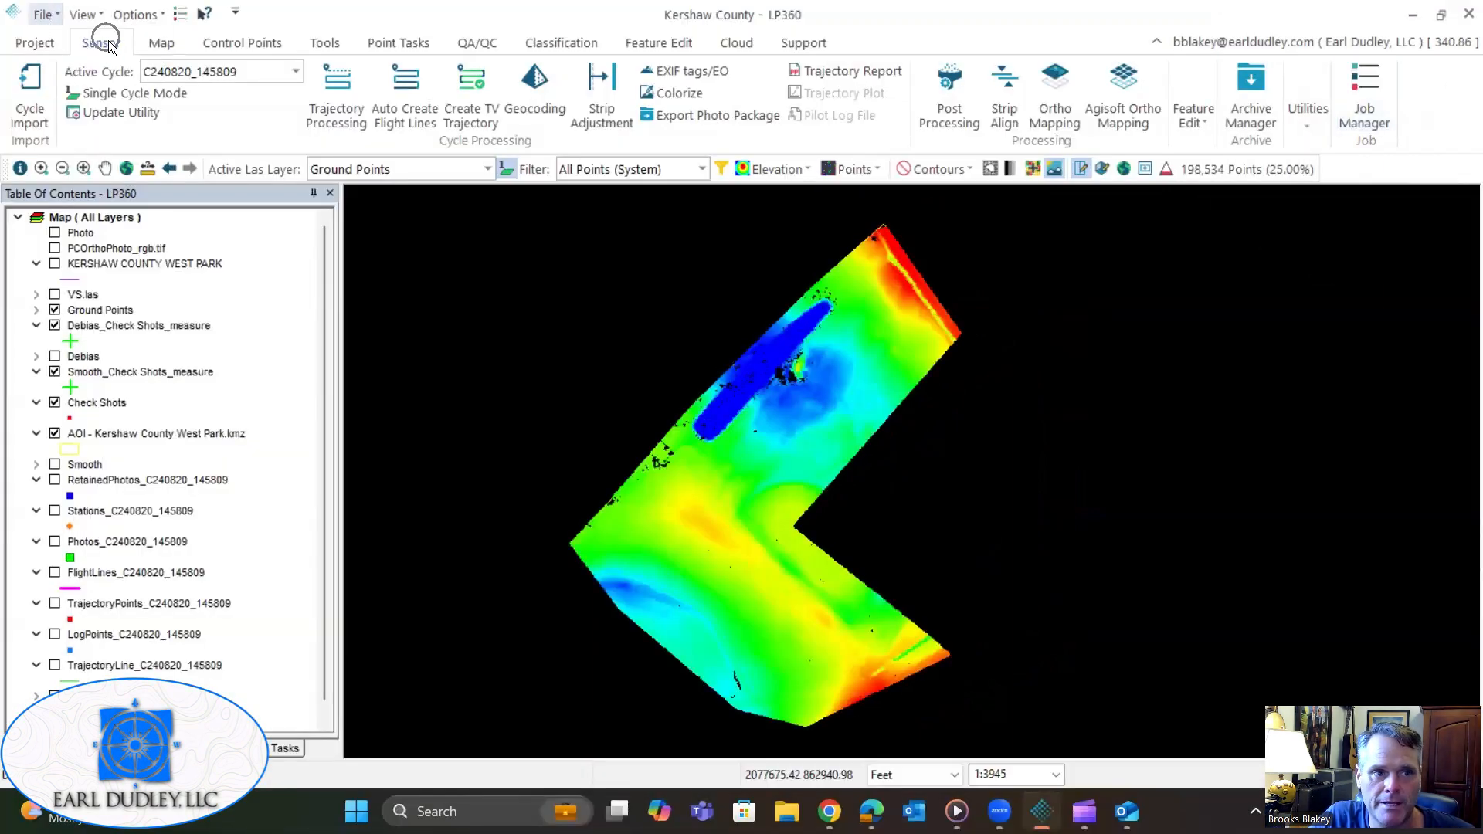
{"action": "left_click", "coordinate": [110, 44]}
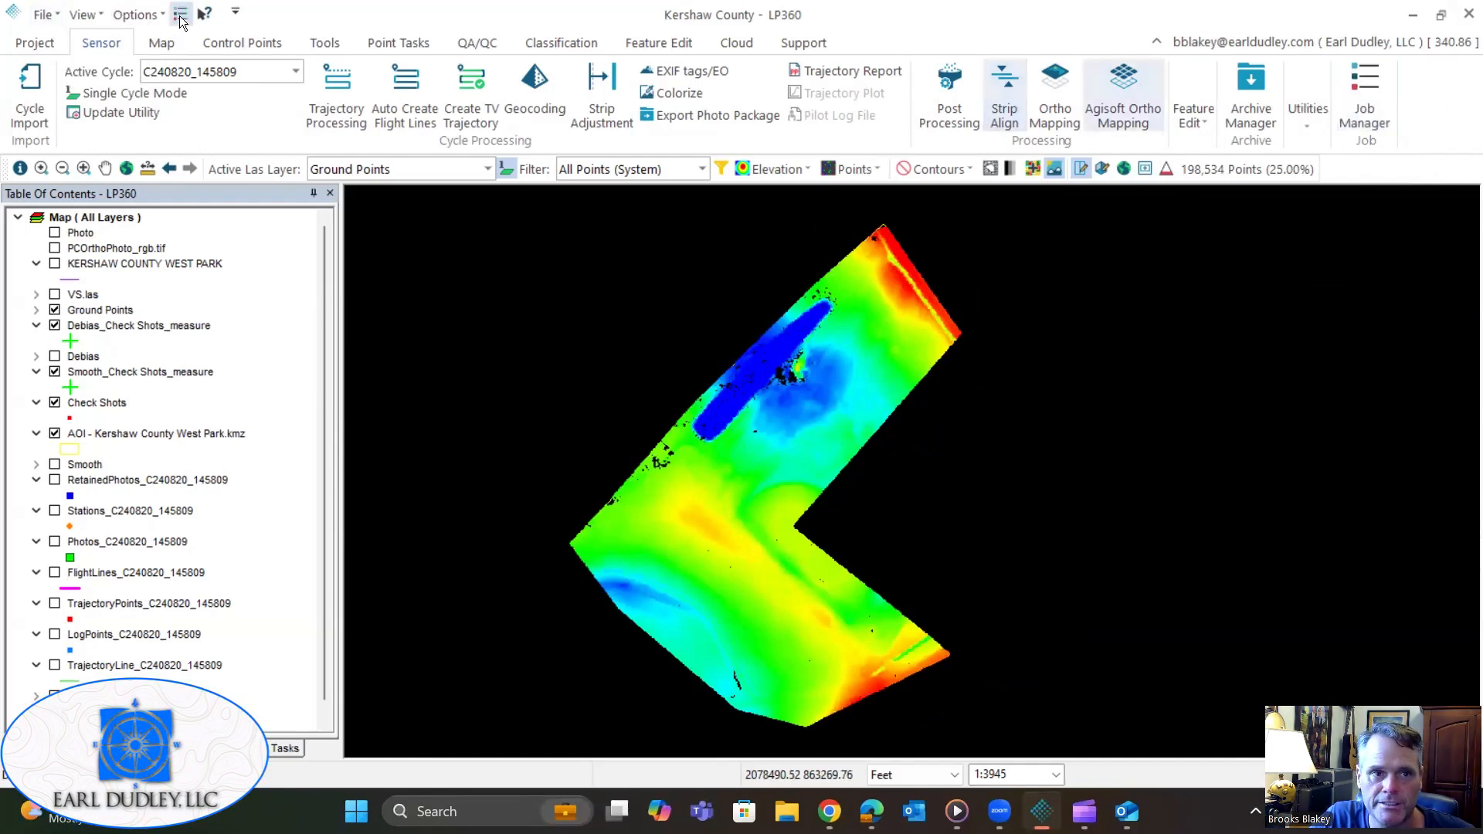
{"action": "left_click", "coordinate": [182, 17]}
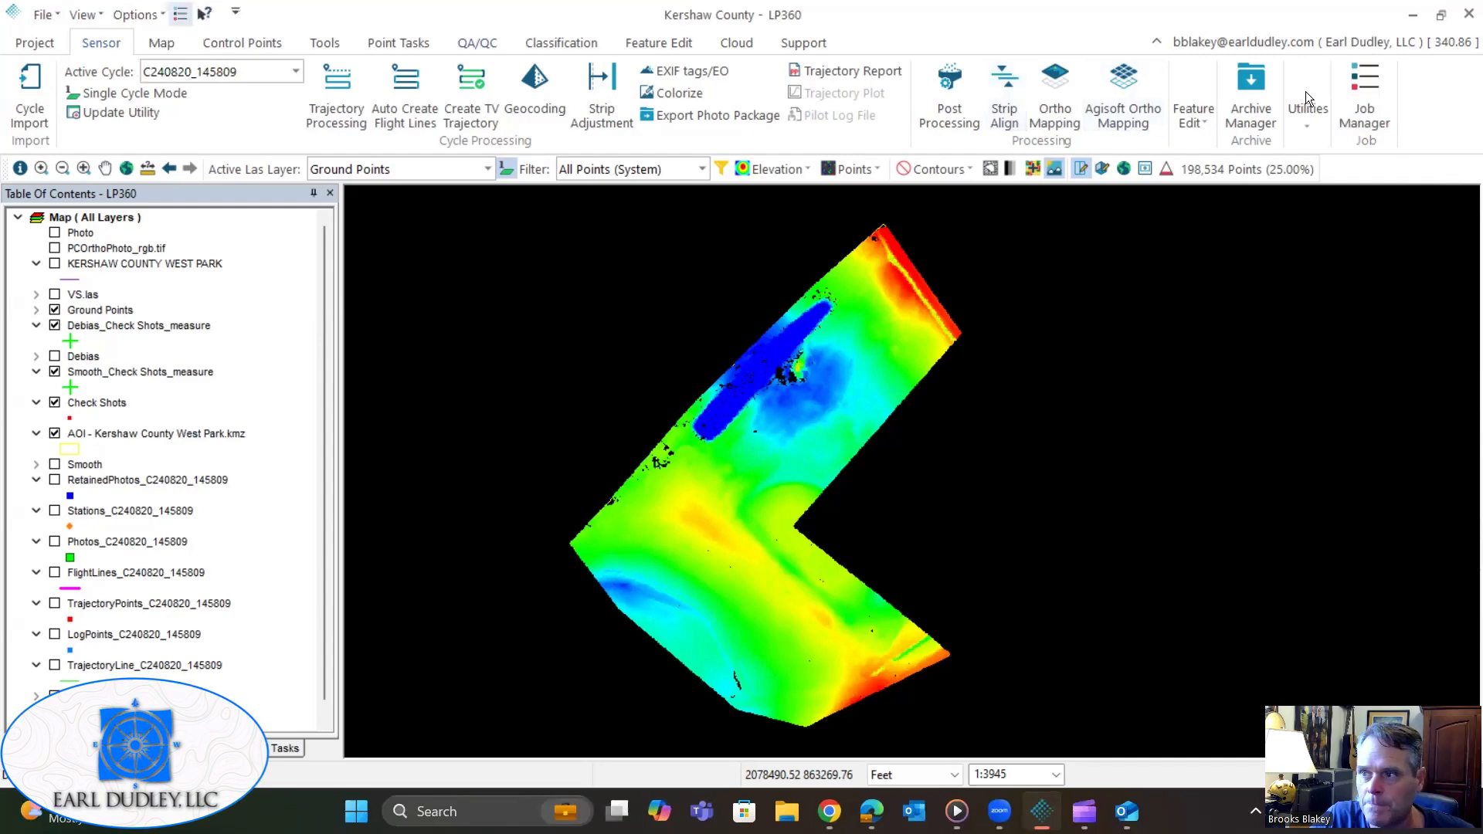
{"action": "left_click", "coordinate": [1374, 86]}
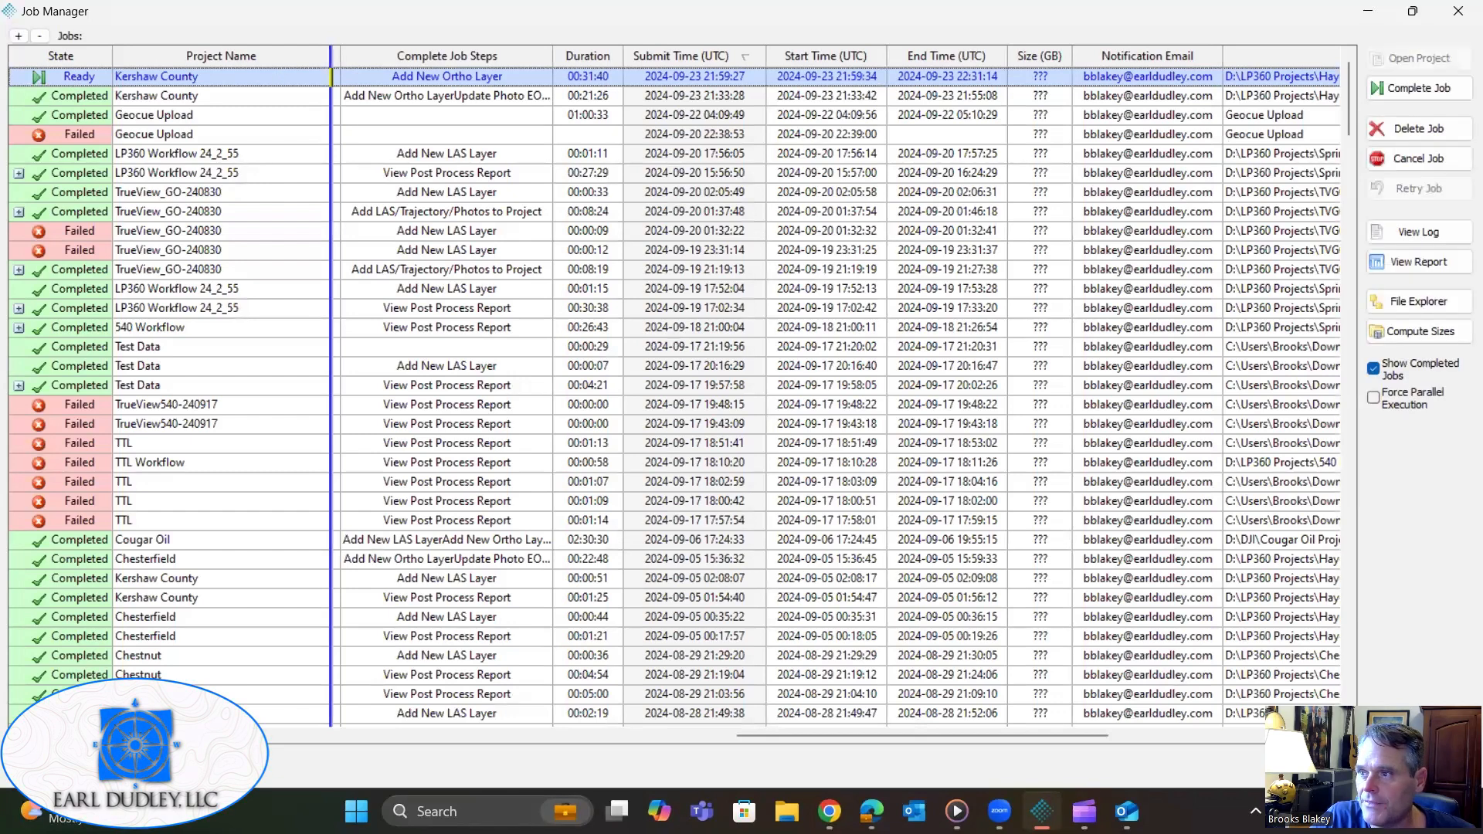
{"action": "left_click", "coordinate": [1416, 83]}
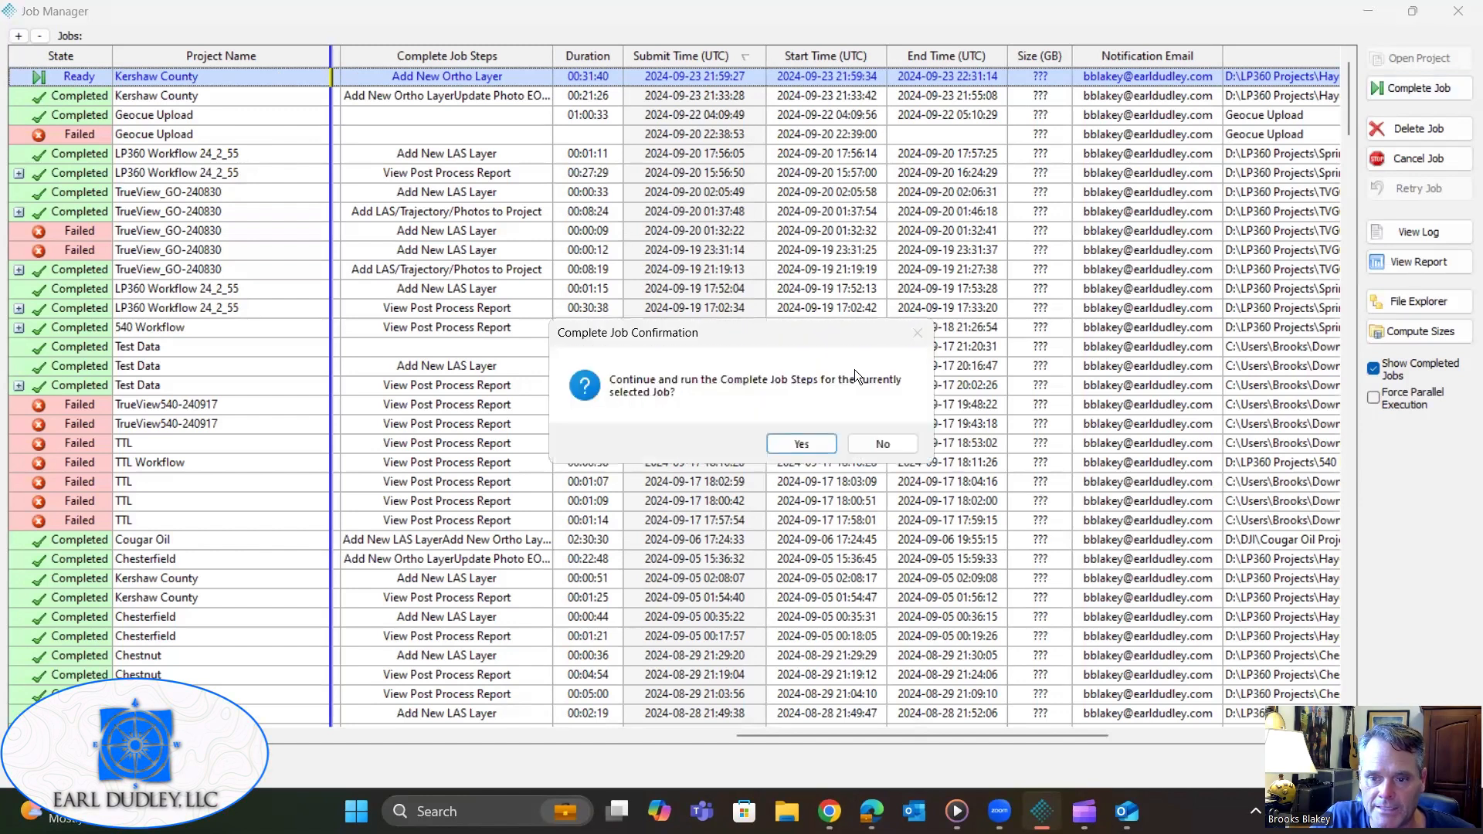
{"action": "left_click", "coordinate": [820, 448]}
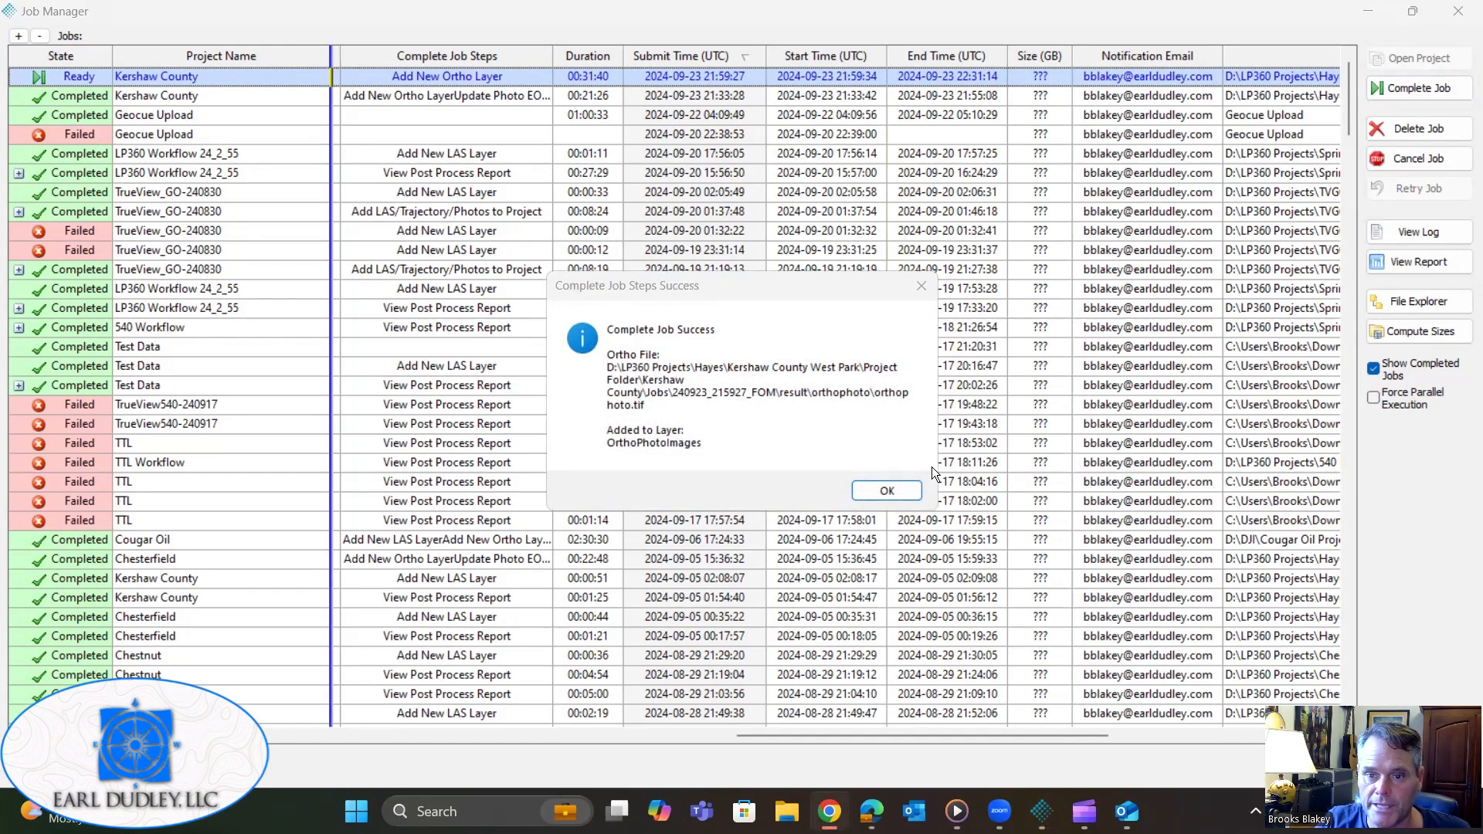
{"action": "left_click", "coordinate": [887, 491]}
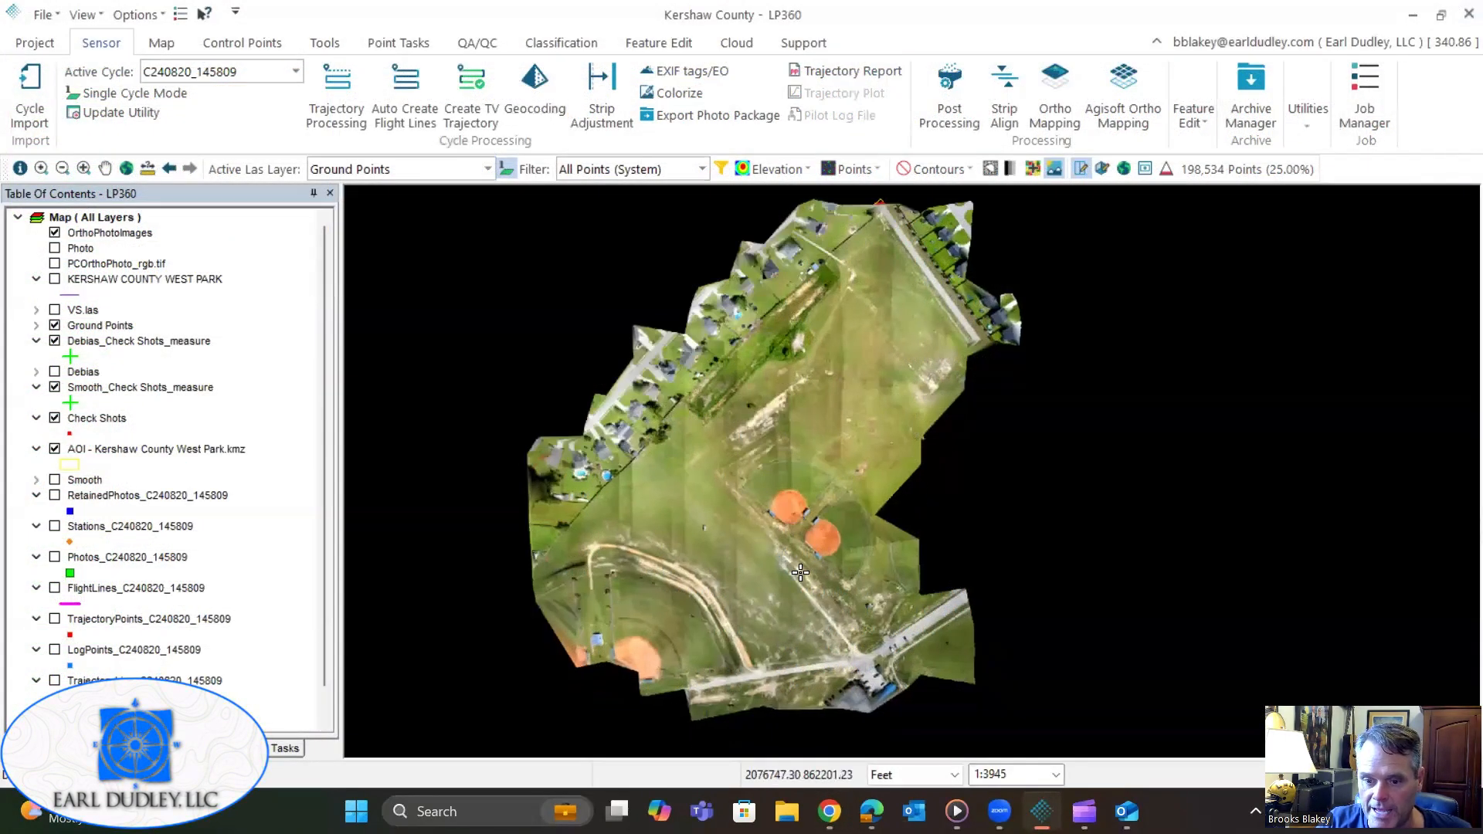
Step: Examine the OrthoPhotoImages layer up close around the ball field infields and the dirt track
{"action": "scroll", "coordinate": [716, 592], "scroll_direction": "up", "scroll_amount": 3}
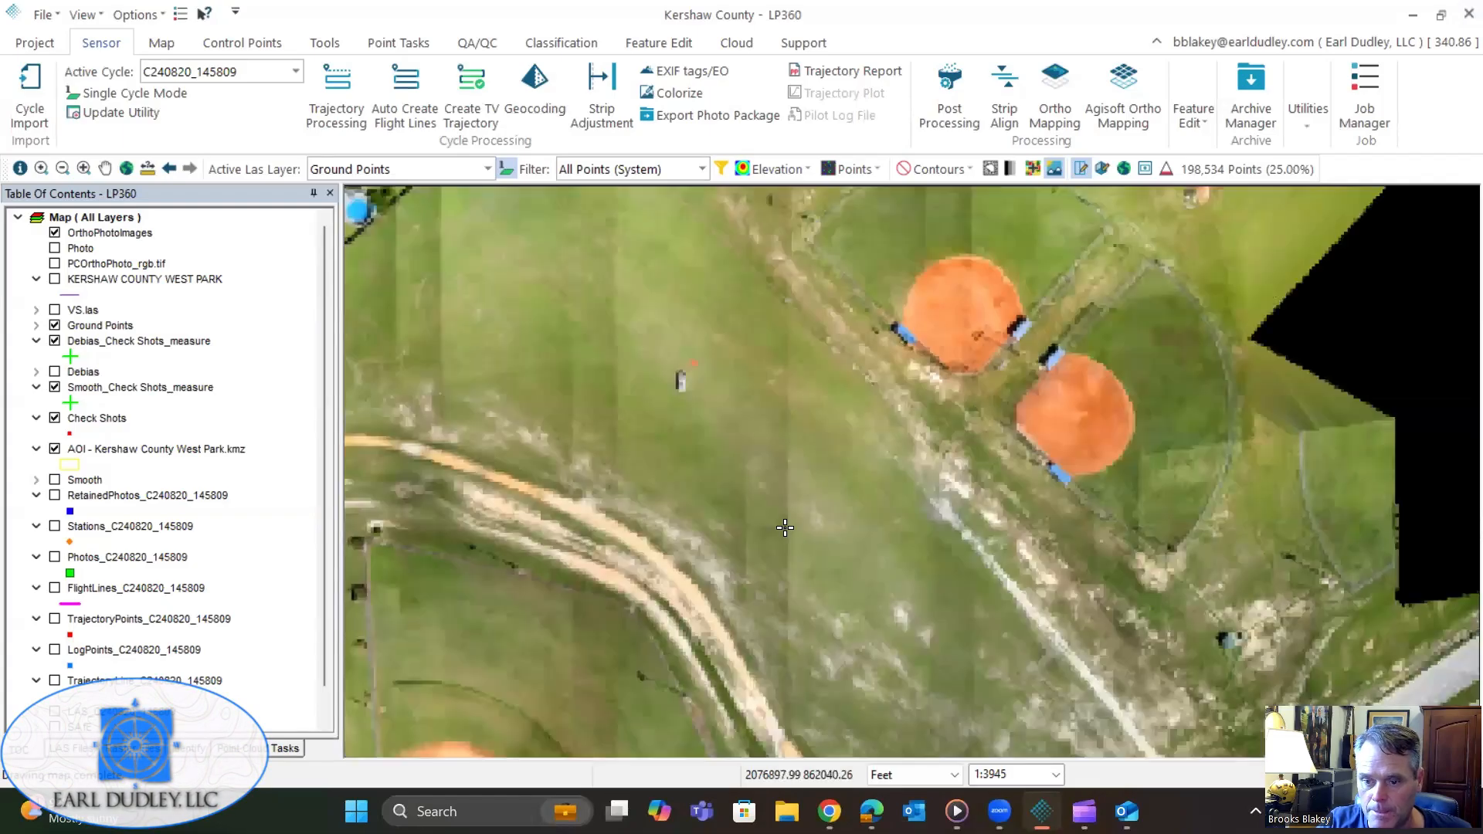